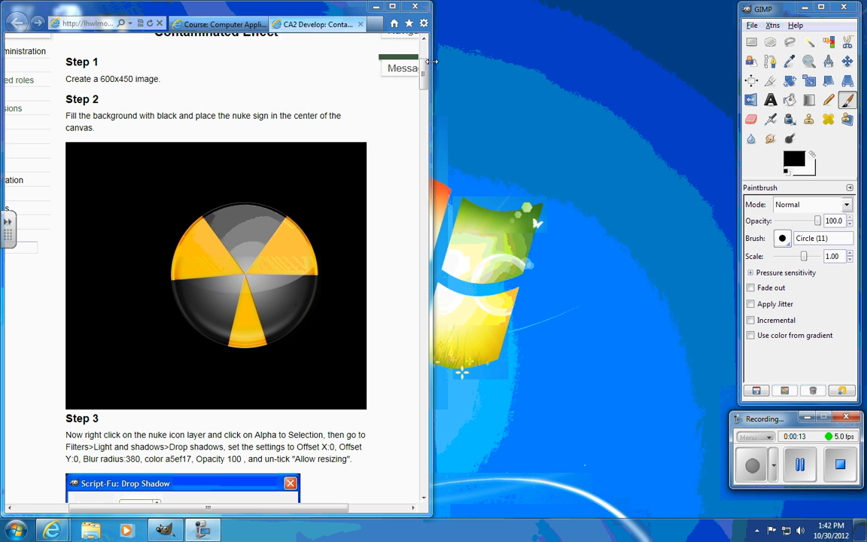
Step: Skim the tutorial page, create a new 600 x 450 pixel image in GIMP, and place its window beside the instructions
{"action": "left_click_drag", "start_coordinate": [426, 70], "coordinate": [426, 462]}
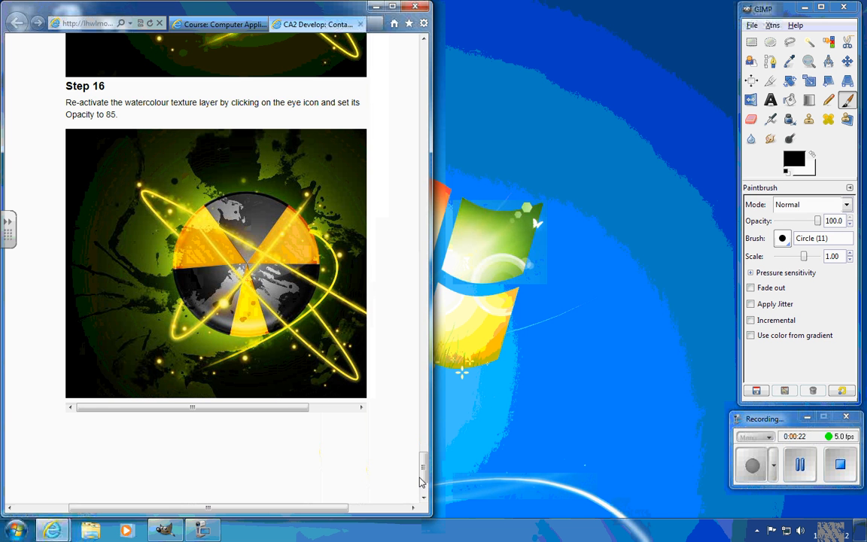
{"action": "left_click_drag", "start_coordinate": [422, 482], "coordinate": [429, 90]}
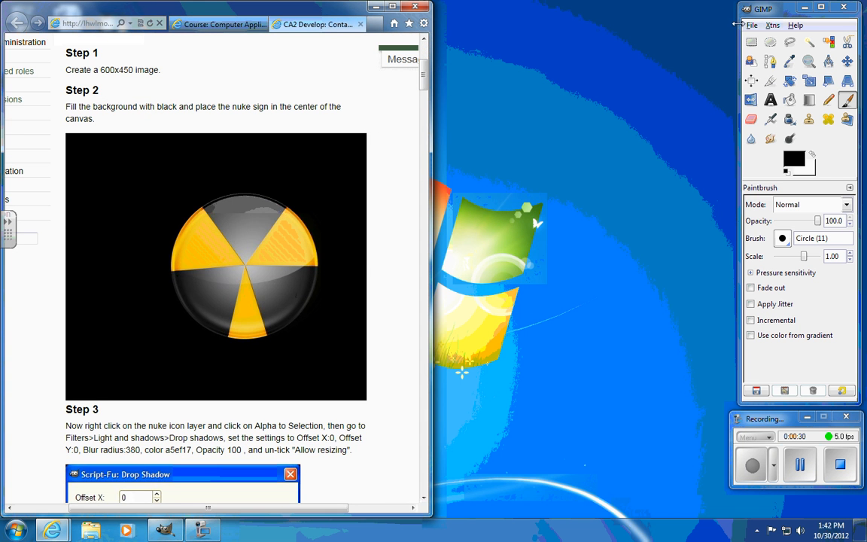
{"action": "left_click", "coordinate": [752, 25]}
{"action": "left_click", "coordinate": [749, 44]}
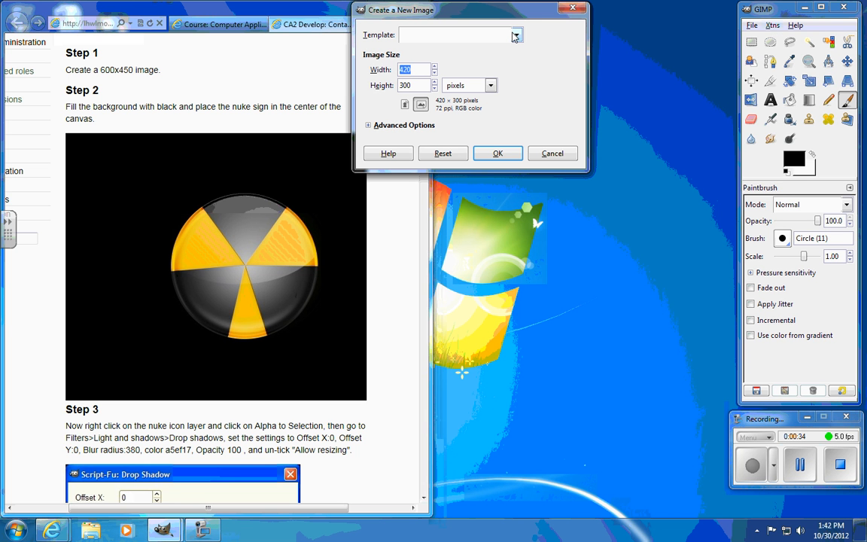
{"action": "type", "text": "600"}
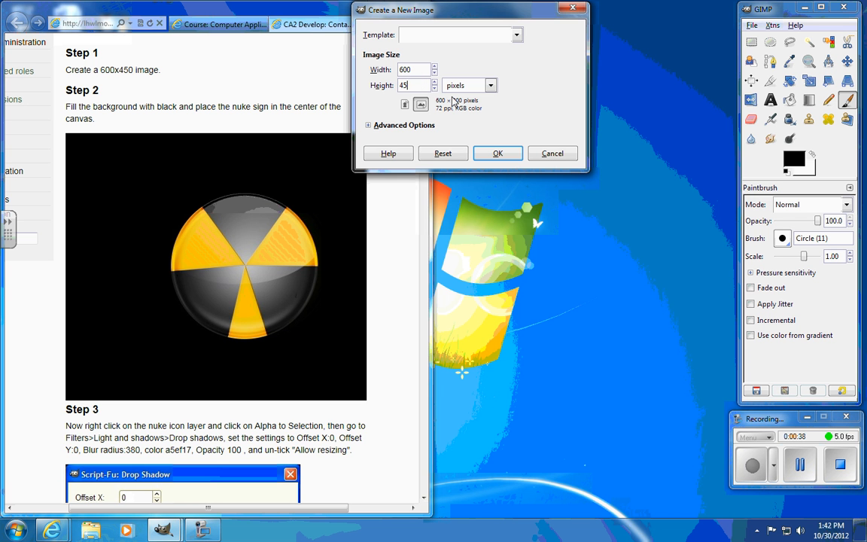
{"action": "key", "text": "Return"}
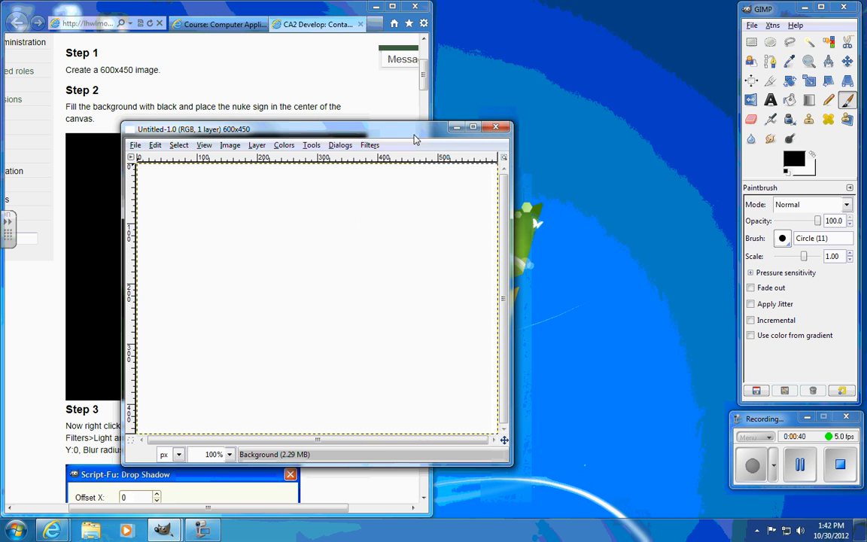
{"action": "left_click_drag", "start_coordinate": [415, 134], "coordinate": [653, 75]}
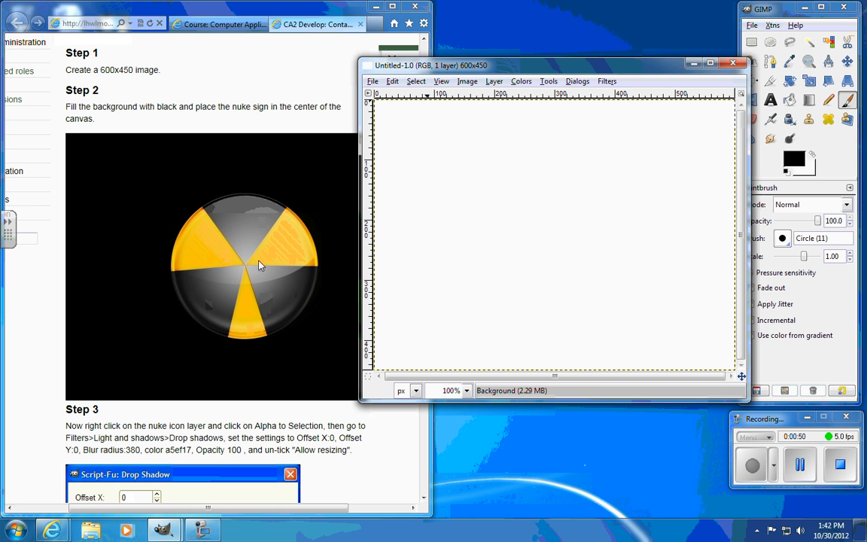
Step: Save the nuke sign picture from Step 2 of the tutorial page to the Desktop as a JPEG named Nuke
{"action": "left_click", "coordinate": [250, 238]}
{"action": "right_click", "coordinate": [224, 214]}
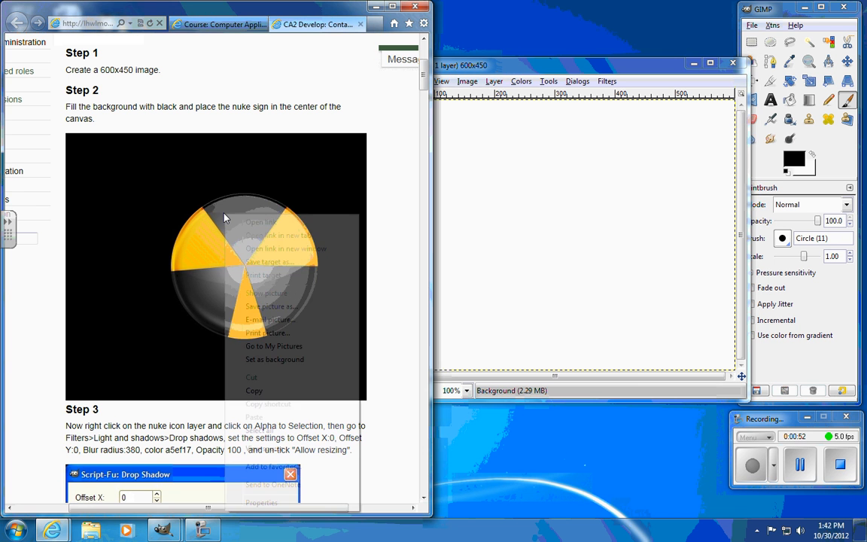
{"action": "left_click", "coordinate": [264, 307]}
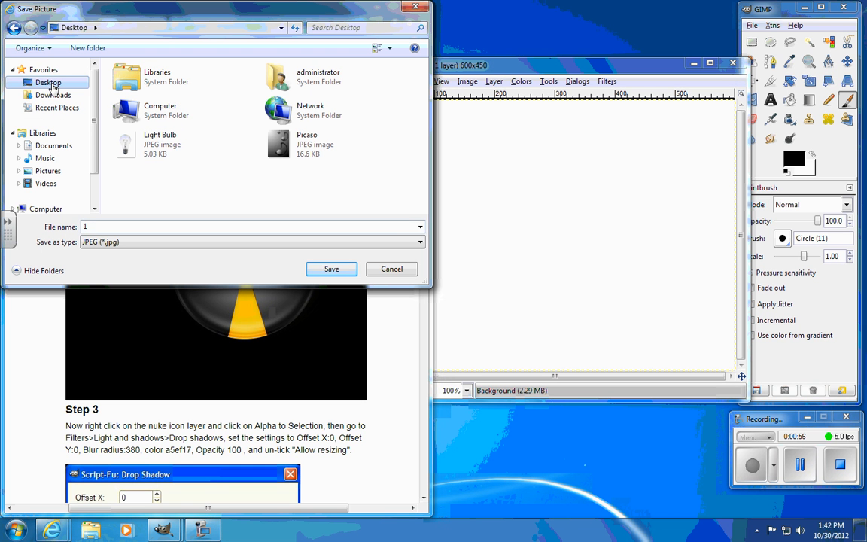
{"action": "double_click", "coordinate": [140, 227]}
{"action": "key", "text": "BackSpace"}
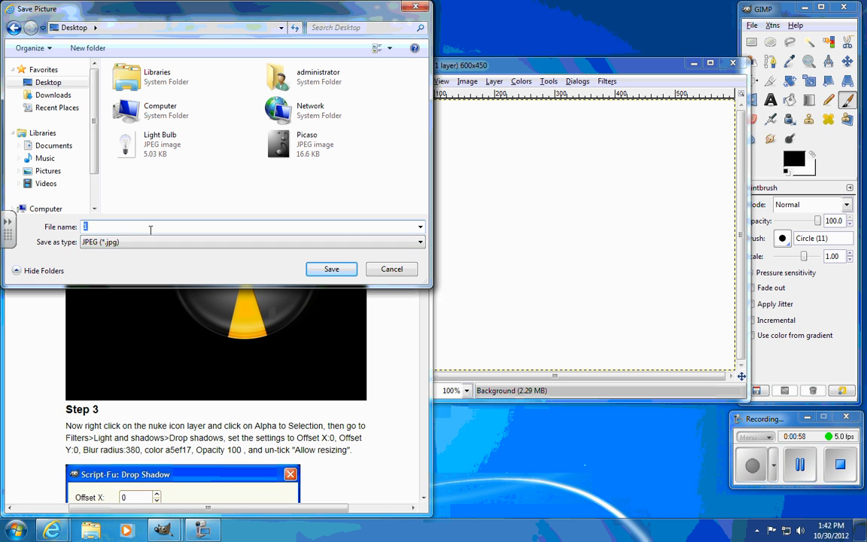
{"action": "type", "text": "Nuke"}
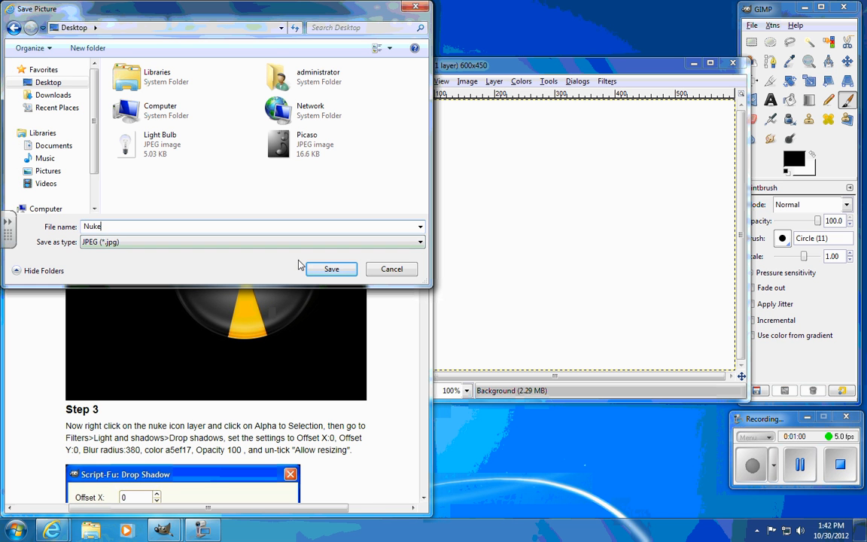
{"action": "left_click", "coordinate": [324, 270]}
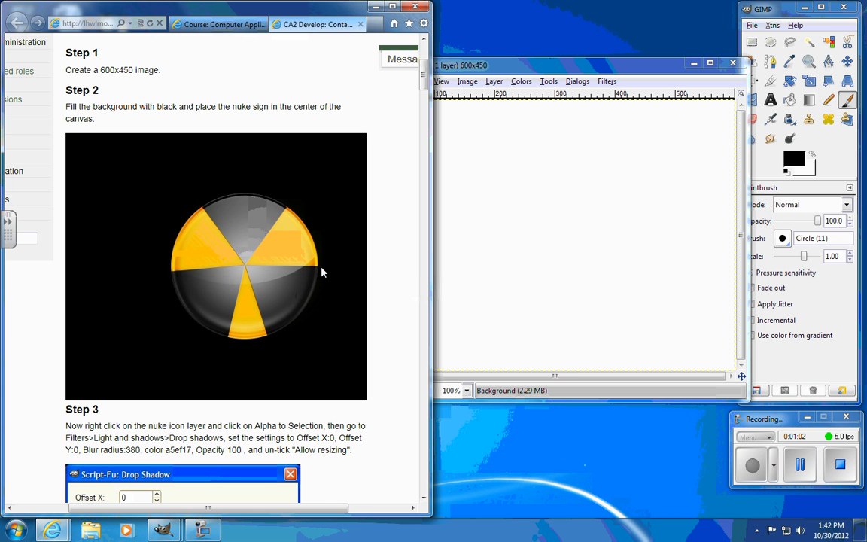
Step: Minimize the browser and open the Nuke picture from the desktop in Paint
{"action": "left_click", "coordinate": [375, 7]}
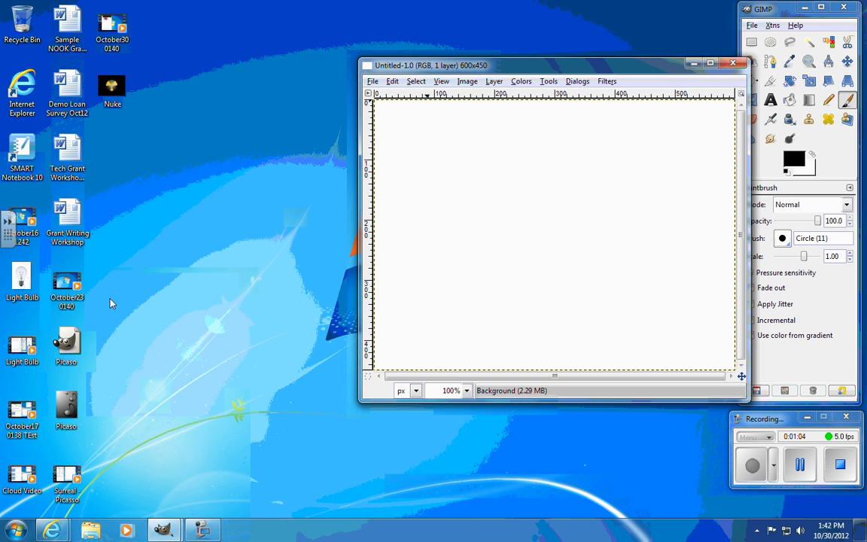
{"action": "double_click", "coordinate": [111, 98]}
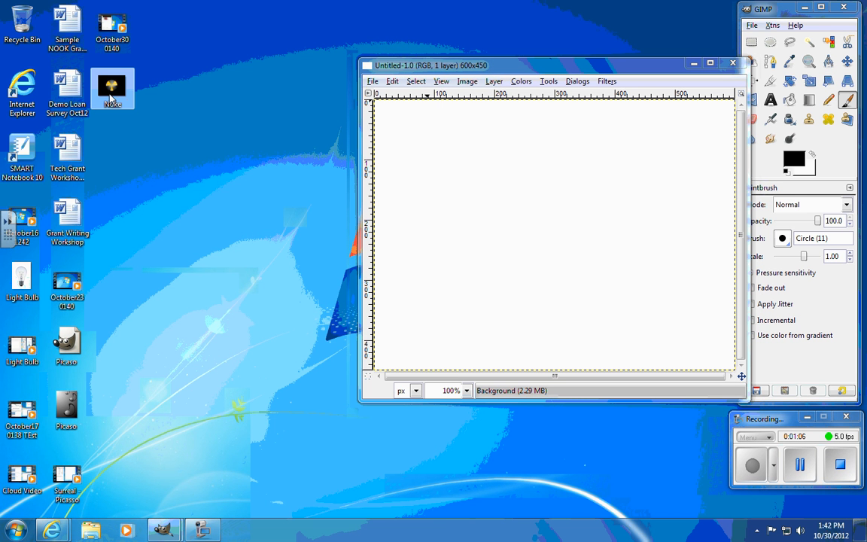
{"action": "right_click", "coordinate": [110, 96]}
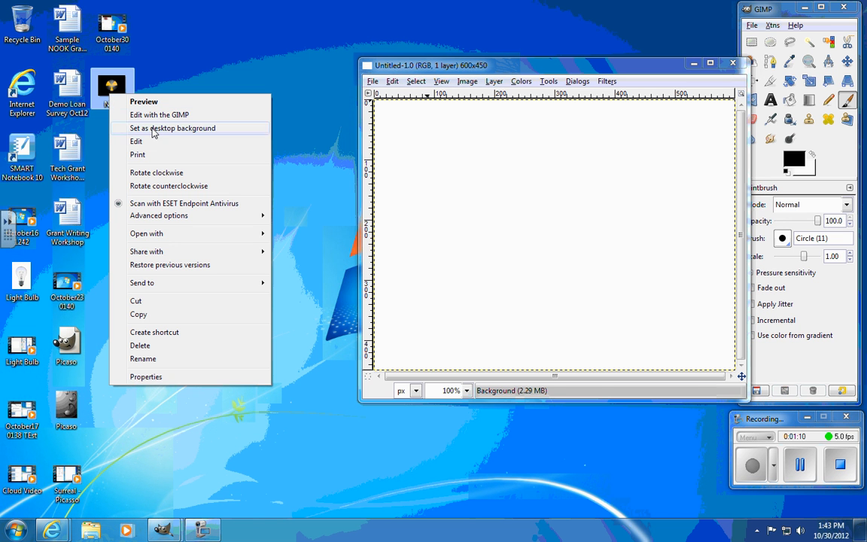
{"action": "mouse_move", "coordinate": [181, 234]}
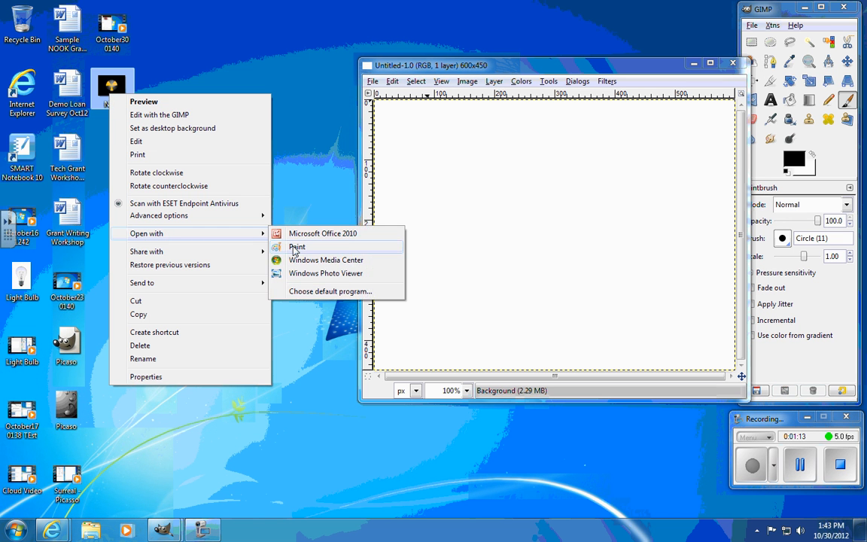
{"action": "left_click", "coordinate": [292, 244]}
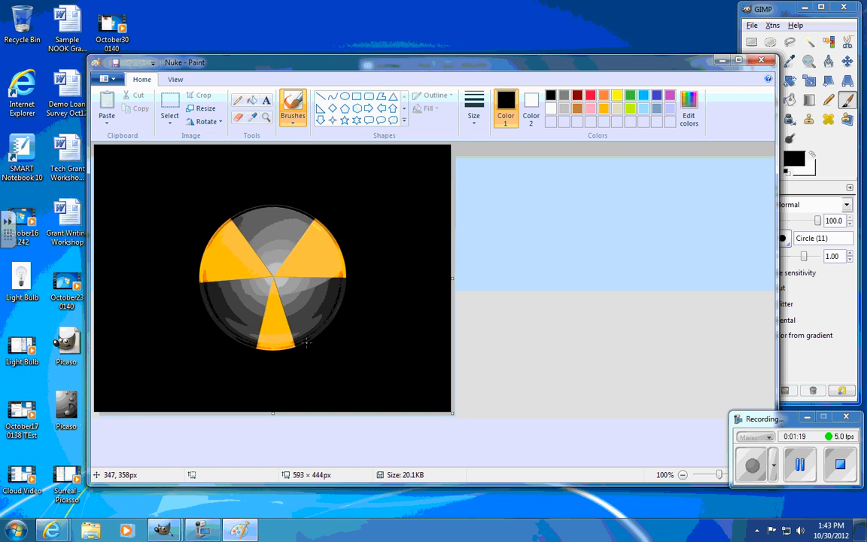
Step: Cut the entire Nuke picture to the clipboard and minimize Paint
{"action": "left_click", "coordinate": [178, 122]}
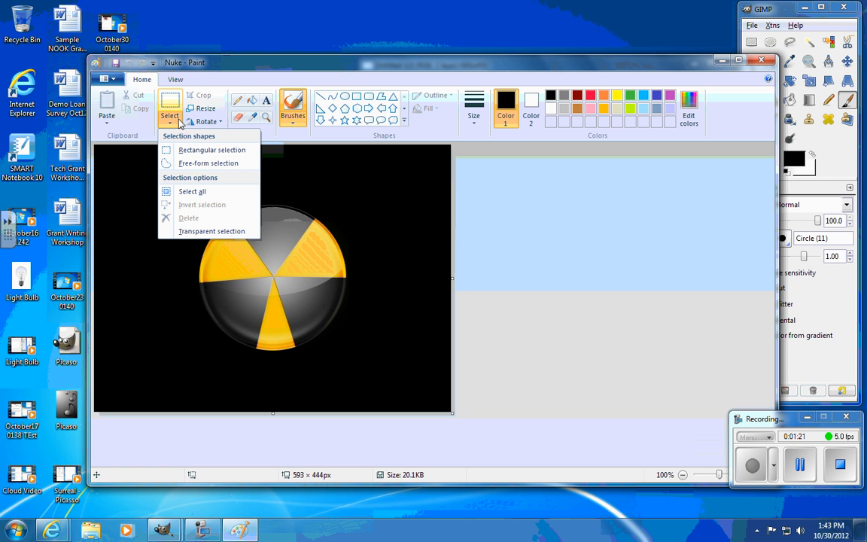
{"action": "left_click", "coordinate": [192, 192]}
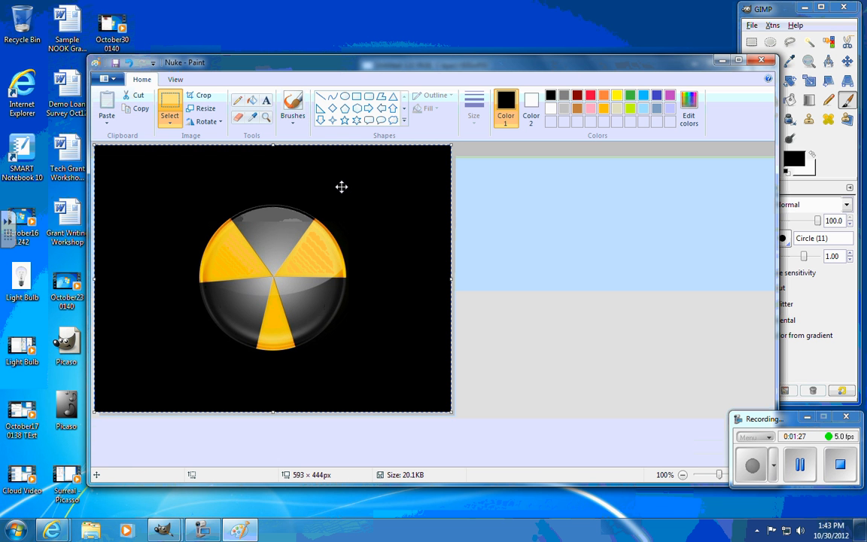
{"action": "key", "text": "ctrl+x"}
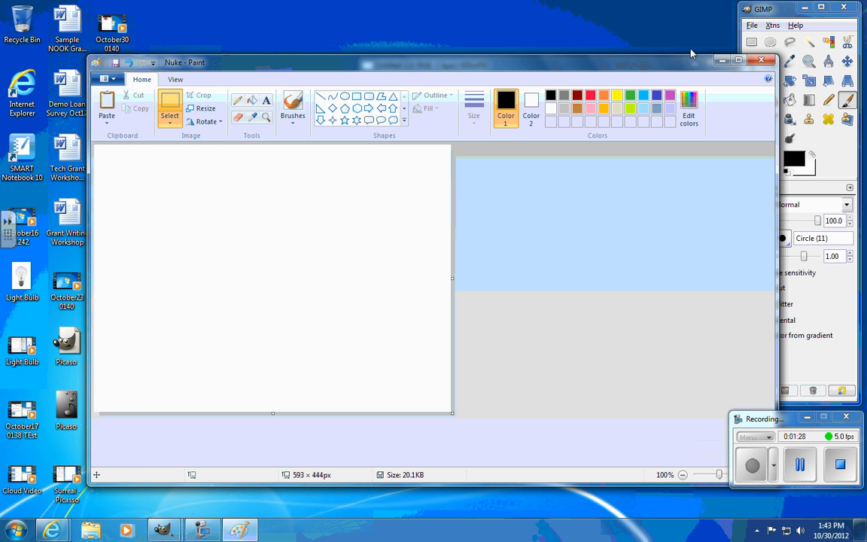
{"action": "left_click", "coordinate": [723, 60]}
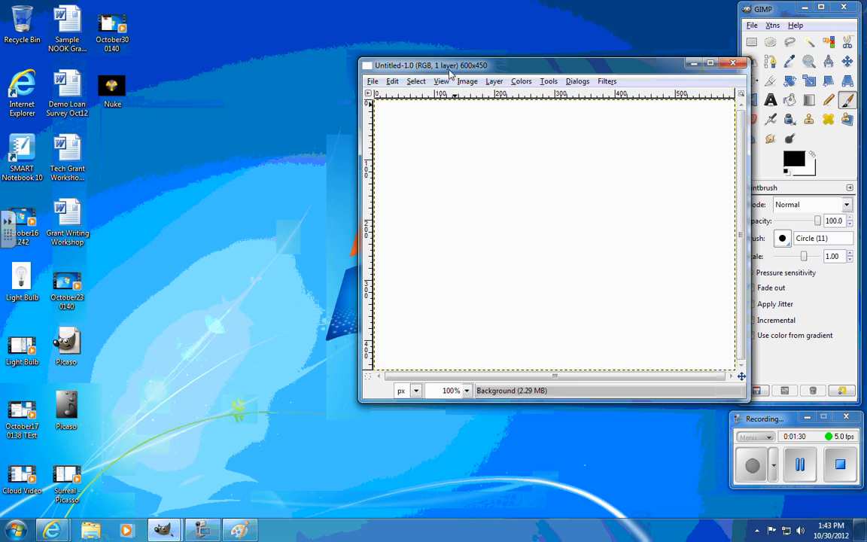
Step: Paste the nuke picture into the blank 600x450 GIMP image and reposition the image window
{"action": "left_click_drag", "start_coordinate": [449, 72], "coordinate": [419, 22]}
{"action": "left_click", "coordinate": [369, 29]}
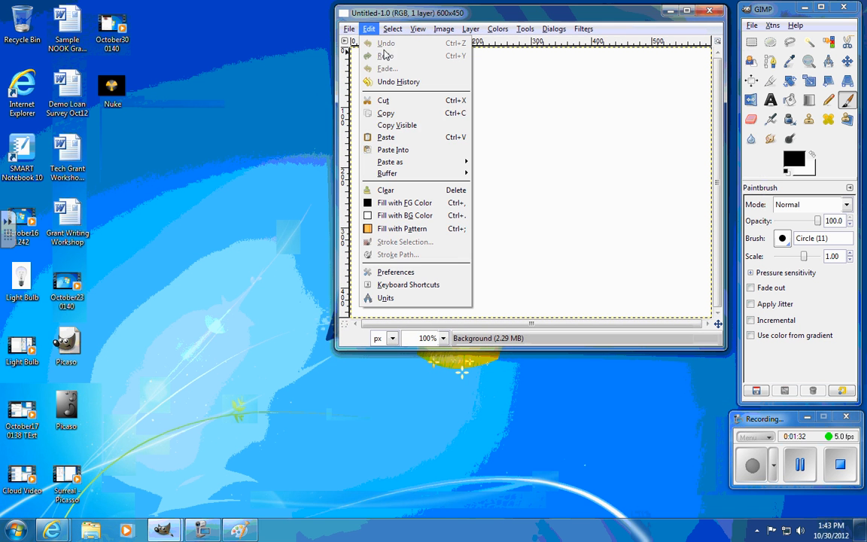
{"action": "left_click", "coordinate": [369, 135]}
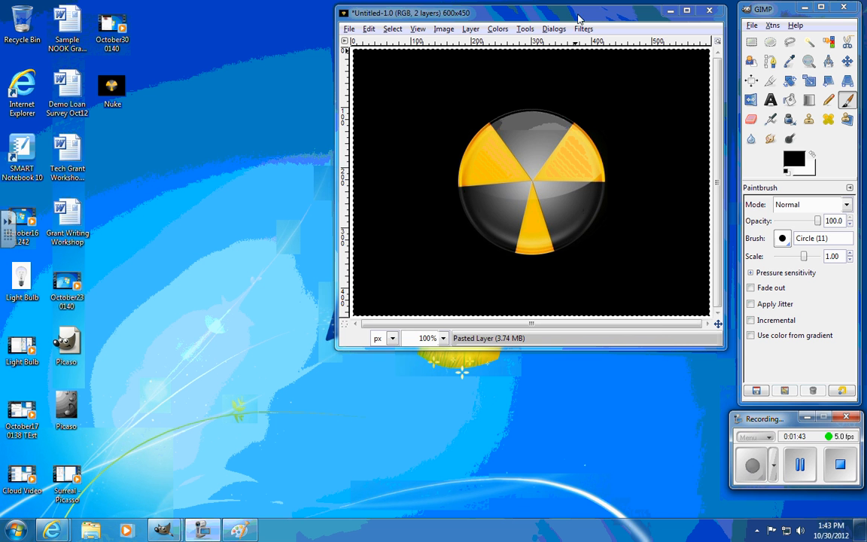
{"action": "mouse_move", "coordinate": [577, 13]}
{"action": "left_mouse_down"}
{"action": "mouse_move", "coordinate": [547, 14]}
{"action": "mouse_move", "coordinate": [574, 3]}
{"action": "mouse_move", "coordinate": [582, 10]}
{"action": "left_mouse_up"}
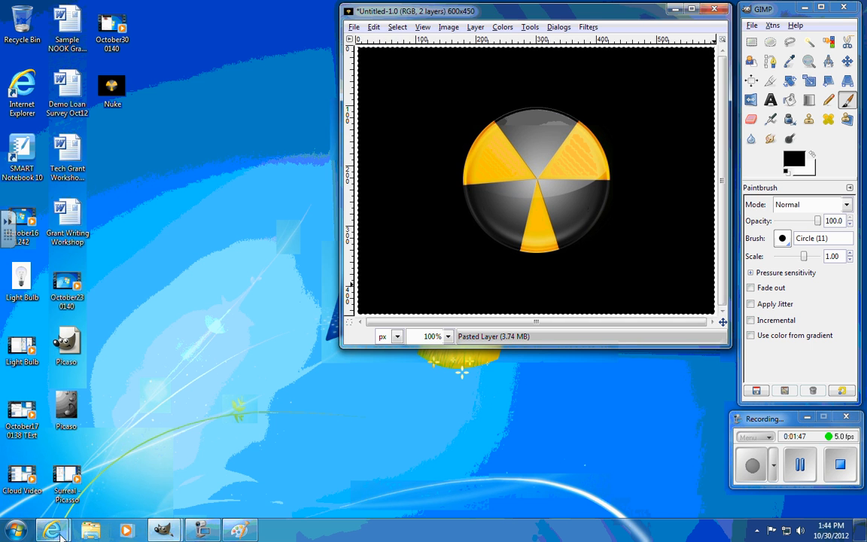
Step: Check Step 3 in the browser tutorial, return to GIMP, and turn the pasted floating selection into a new layer in the Layers dialog
{"action": "mouse_move", "coordinate": [51, 531]}
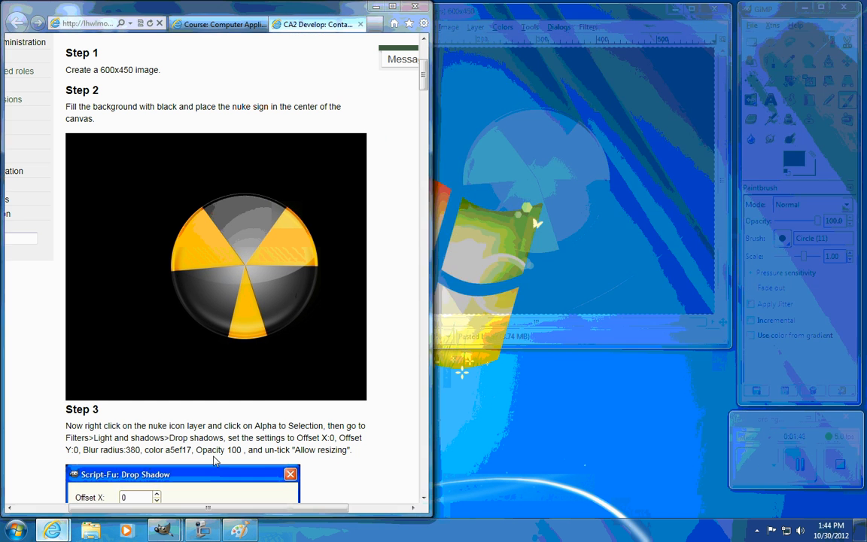
{"action": "left_click", "coordinate": [208, 463]}
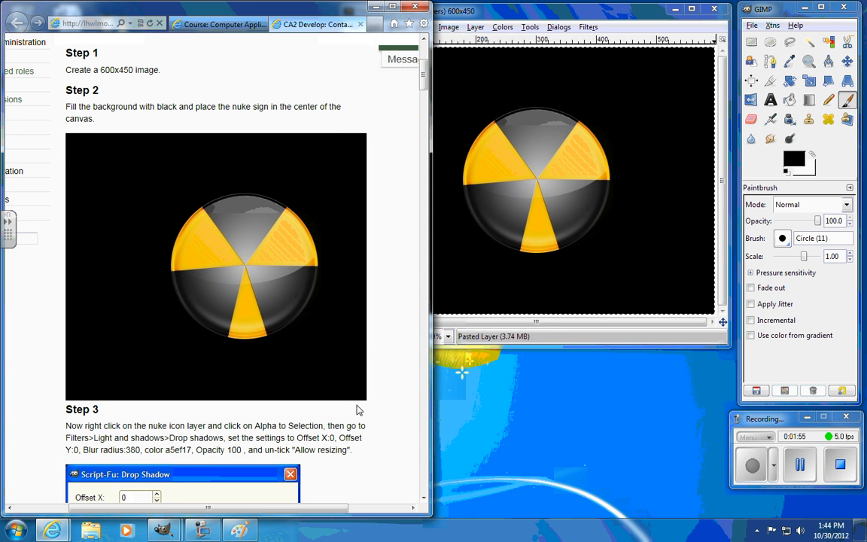
{"action": "left_click", "coordinate": [588, 12]}
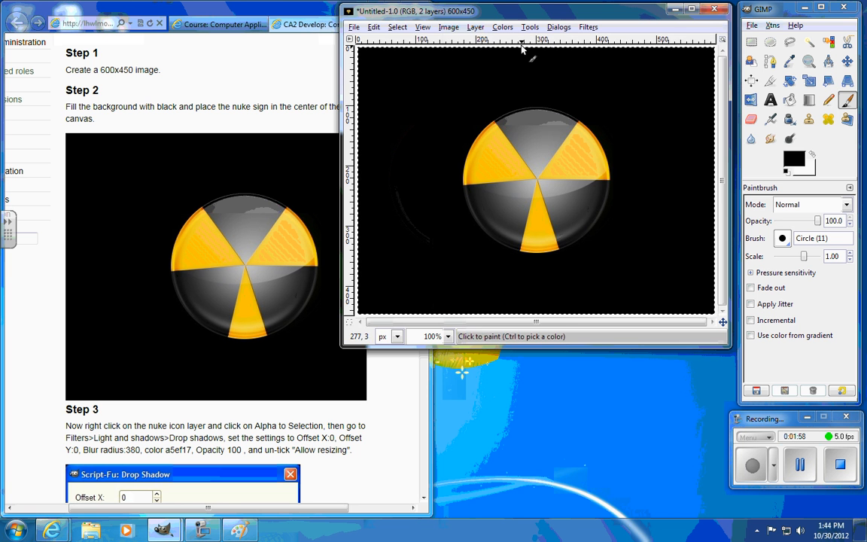
{"action": "left_click", "coordinate": [559, 27]}
{"action": "left_click", "coordinate": [571, 87]}
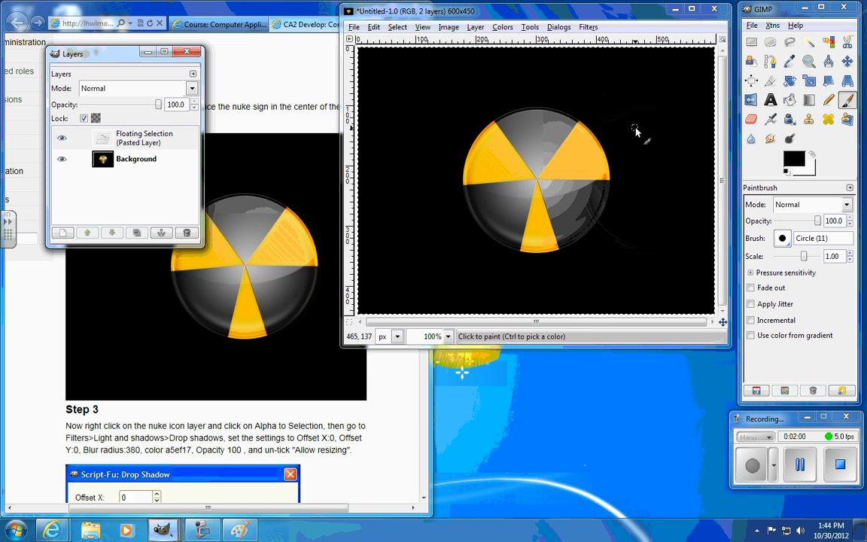
{"action": "left_click", "coordinate": [150, 143]}
{"action": "right_click", "coordinate": [134, 126]}
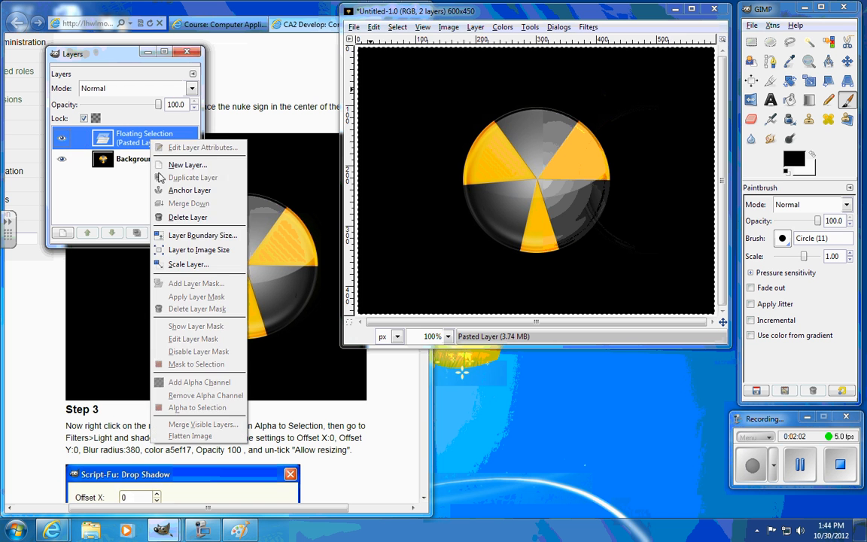
{"action": "left_click", "coordinate": [158, 165]}
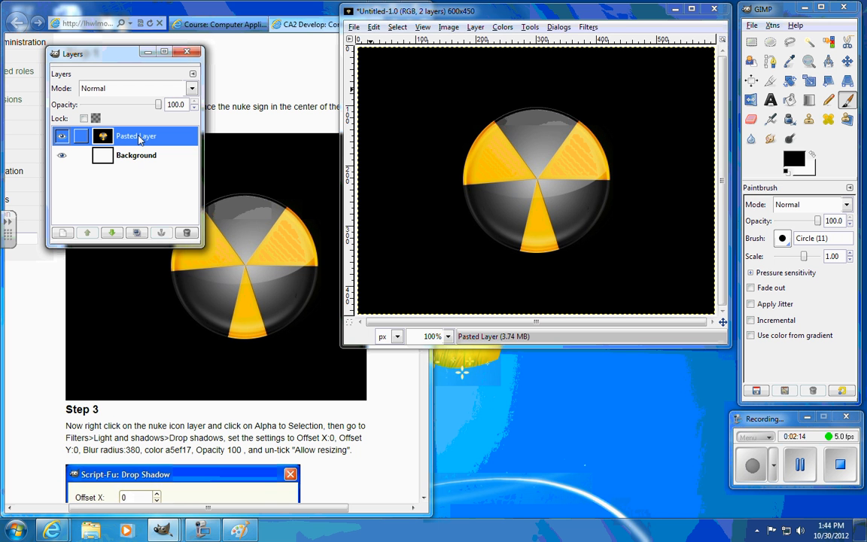
Step: Select the black area around the nuke sign on the pasted layer with Fuzzy Select and delete it
{"action": "right_click", "coordinate": [139, 139]}
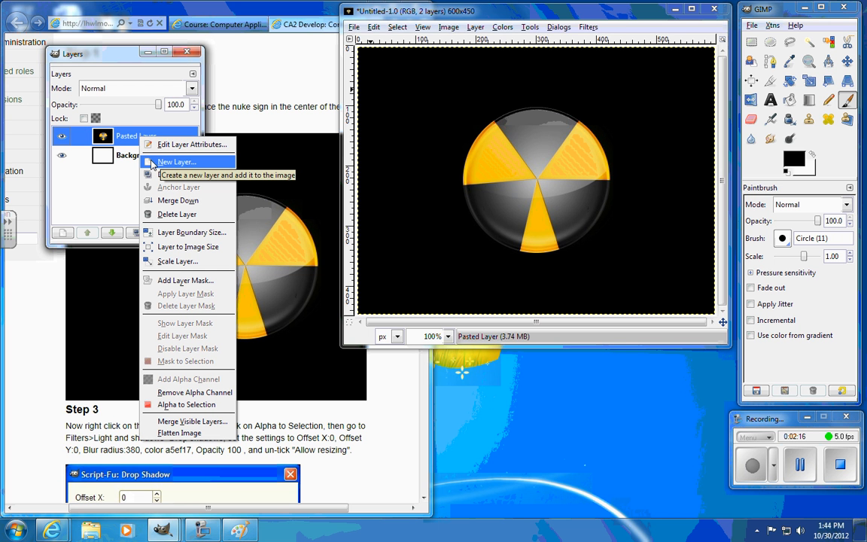
{"action": "left_click", "coordinate": [124, 54]}
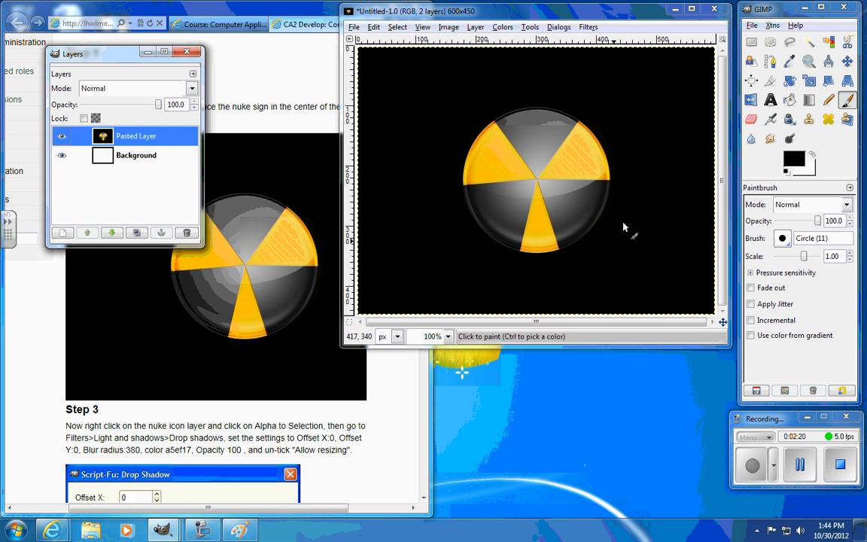
{"action": "left_click", "coordinate": [130, 157]}
{"action": "left_click", "coordinate": [135, 140]}
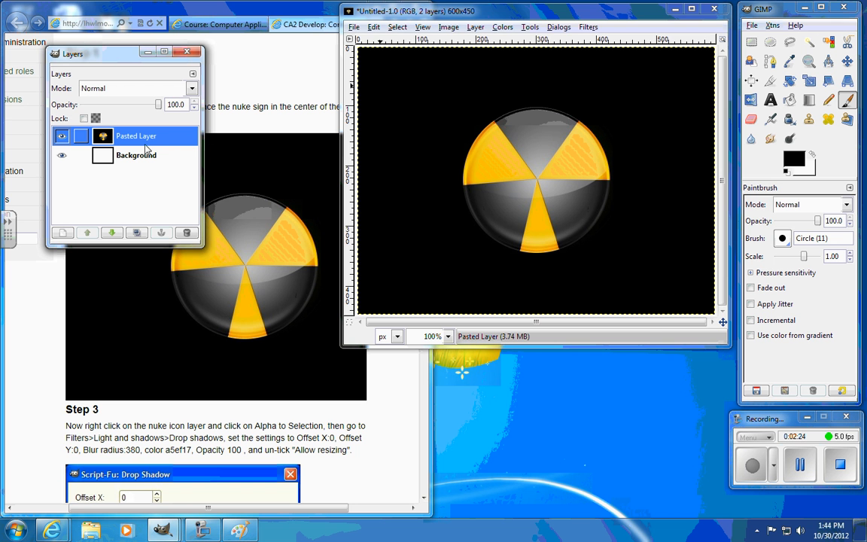
{"action": "left_click", "coordinate": [808, 42]}
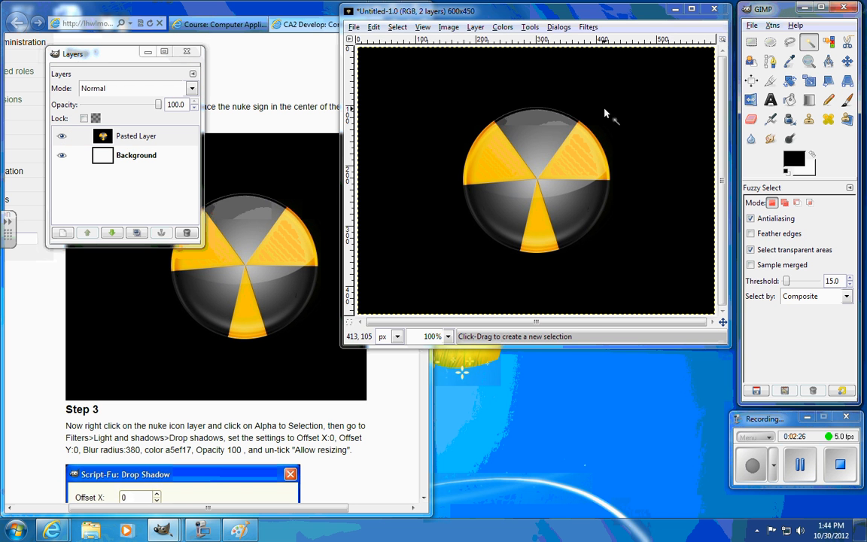
{"action": "left_click", "coordinate": [610, 116]}
{"action": "key", "text": "Delete"}
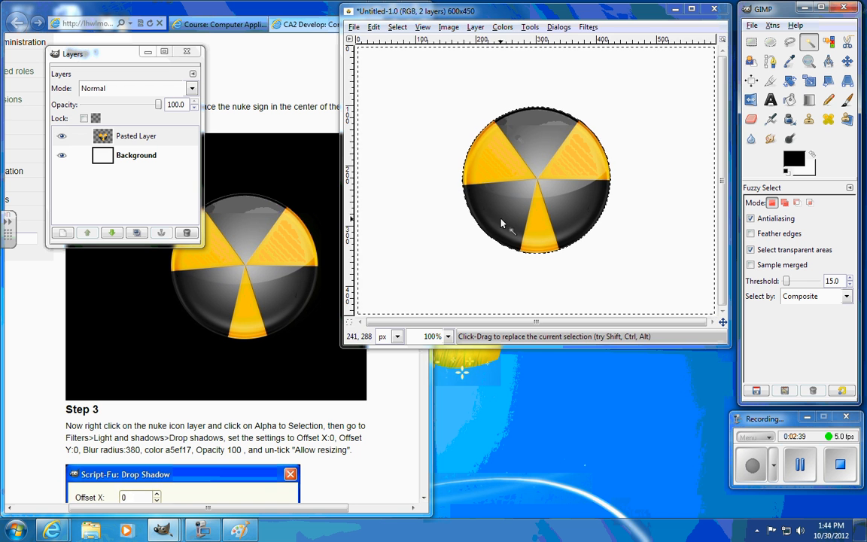
Step: Toggle the Background layer's visibility to check the transparency around the nuke sign on the pasted layer
{"action": "left_click", "coordinate": [124, 143]}
{"action": "left_click", "coordinate": [67, 155]}
{"action": "left_click", "coordinate": [66, 154]}
{"action": "left_click", "coordinate": [65, 154]}
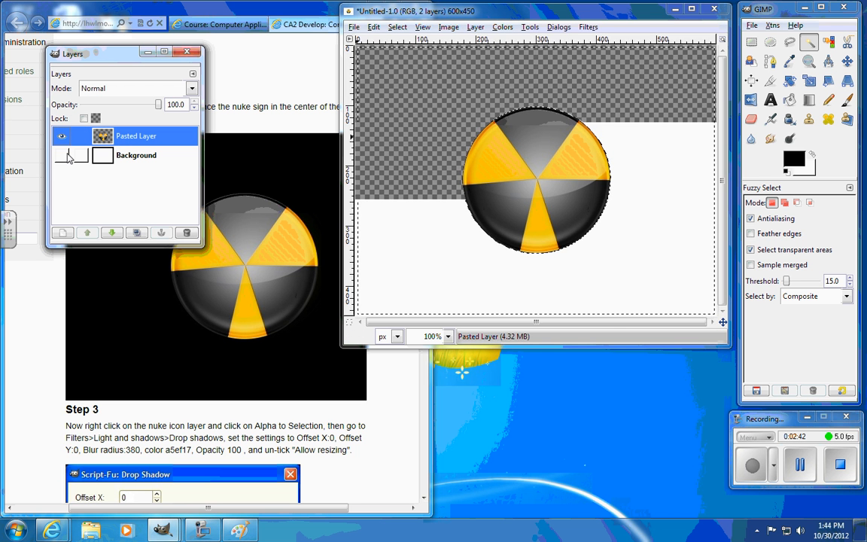
Step: Fill the re-shown Background layer with black around the nuke sign and clear the selection
{"action": "left_click", "coordinate": [65, 153]}
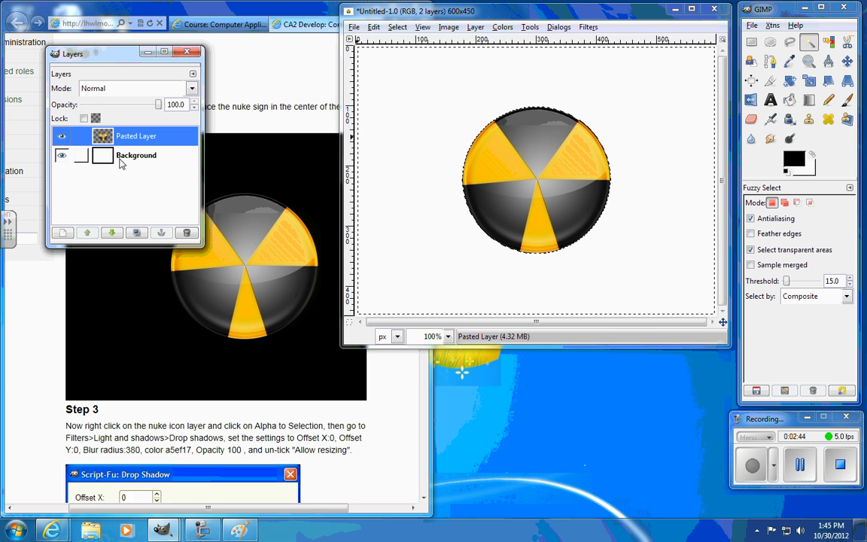
{"action": "left_click", "coordinate": [162, 156]}
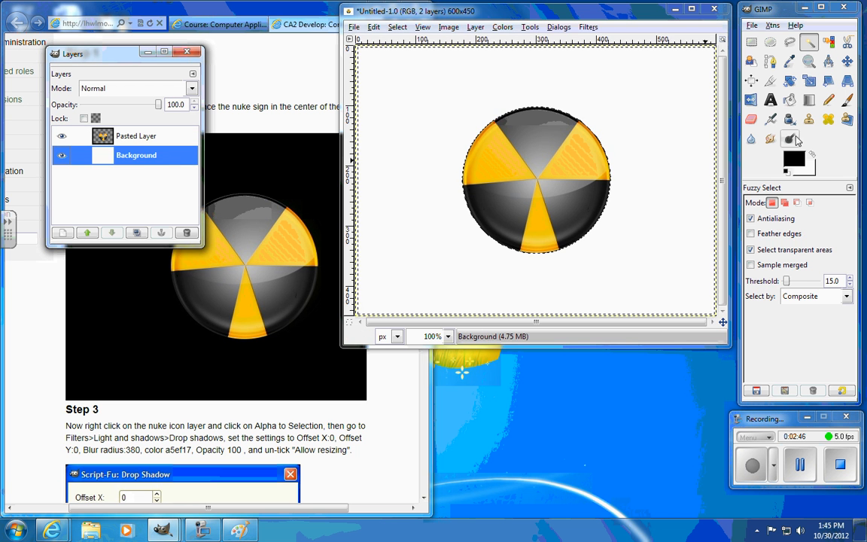
{"action": "left_click", "coordinate": [790, 100]}
{"action": "left_click", "coordinate": [696, 136]}
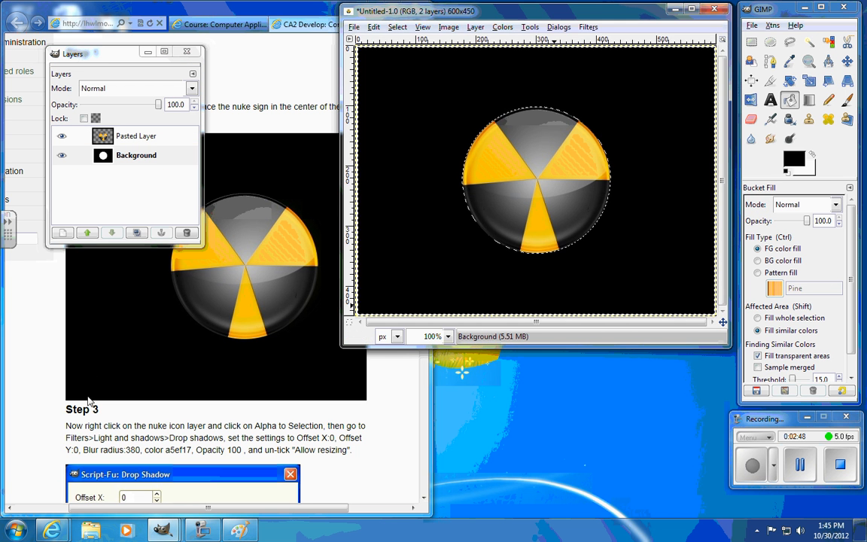
{"action": "left_click", "coordinate": [396, 27]}
{"action": "left_click", "coordinate": [409, 56]}
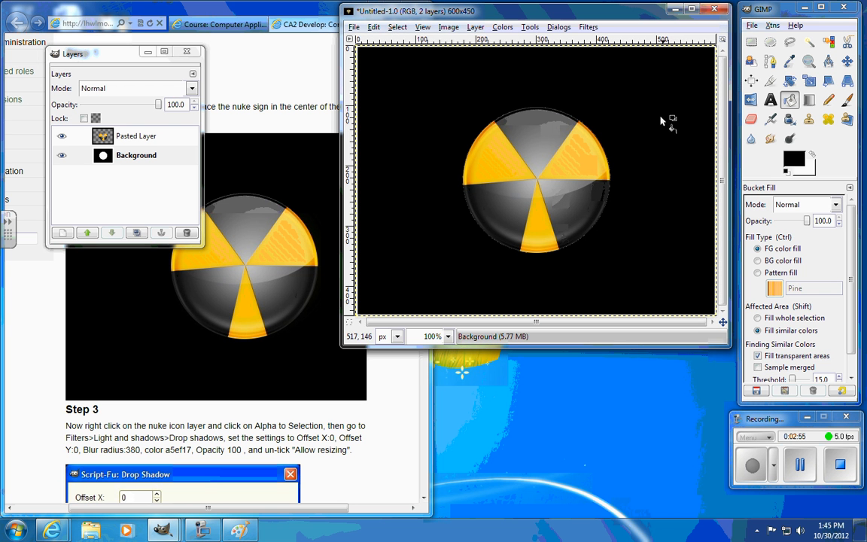
Step: Make the pasted nuke layer active and move it to the upper-left area of the canvas, away from the white circle
{"action": "left_click", "coordinate": [129, 157]}
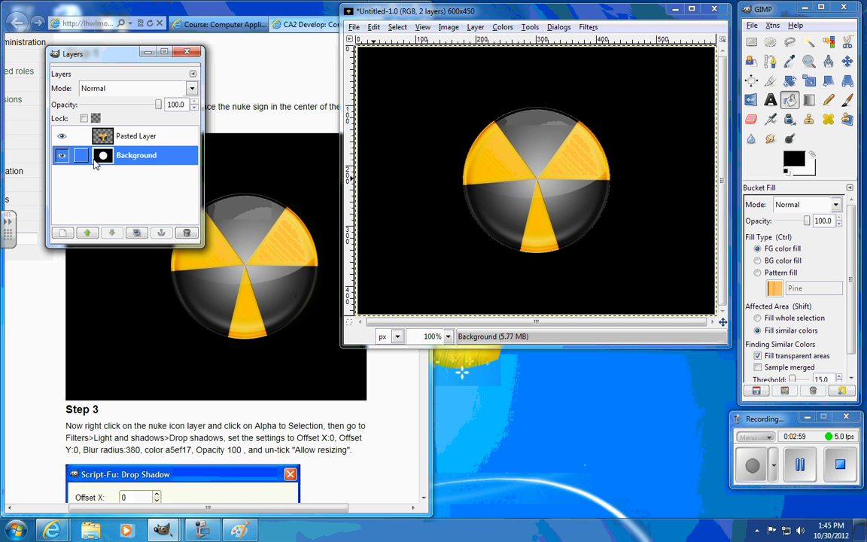
{"action": "key", "text": "Up"}
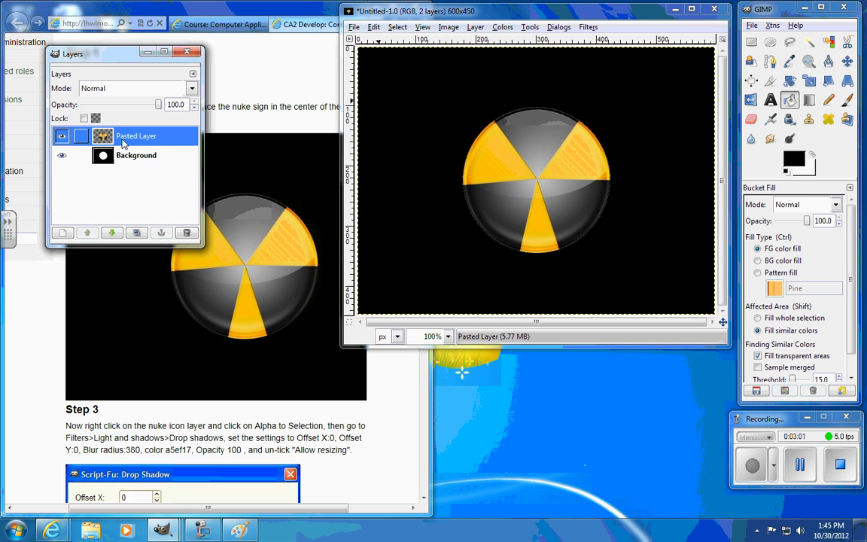
{"action": "left_click", "coordinate": [848, 64]}
{"action": "left_click_drag", "start_coordinate": [513, 179], "coordinate": [430, 137]}
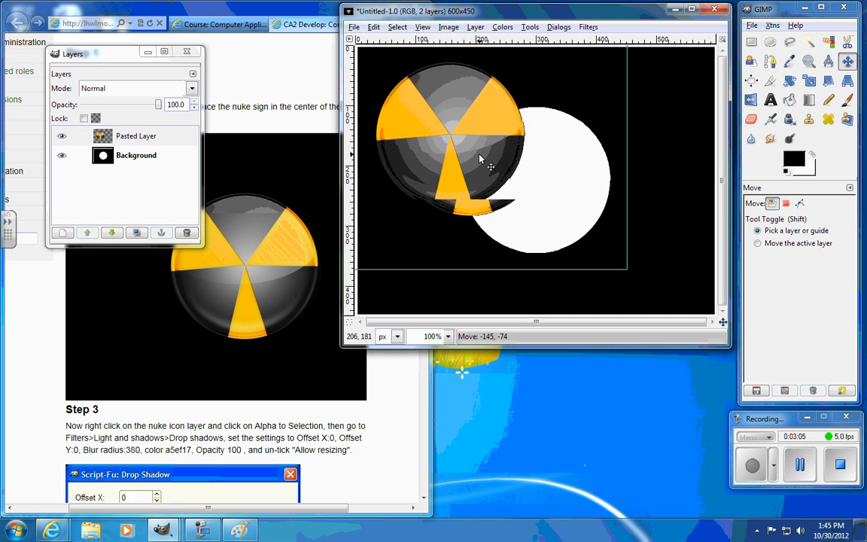
Step: Fill the white circle on the Background layer with black using Bucket Fill
{"action": "left_click", "coordinate": [128, 163]}
{"action": "left_click", "coordinate": [790, 100]}
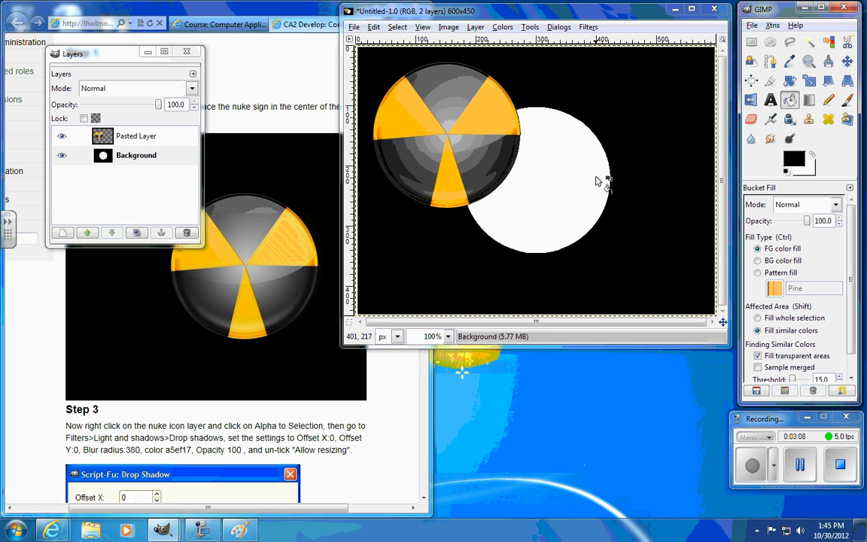
{"action": "left_click", "coordinate": [600, 184]}
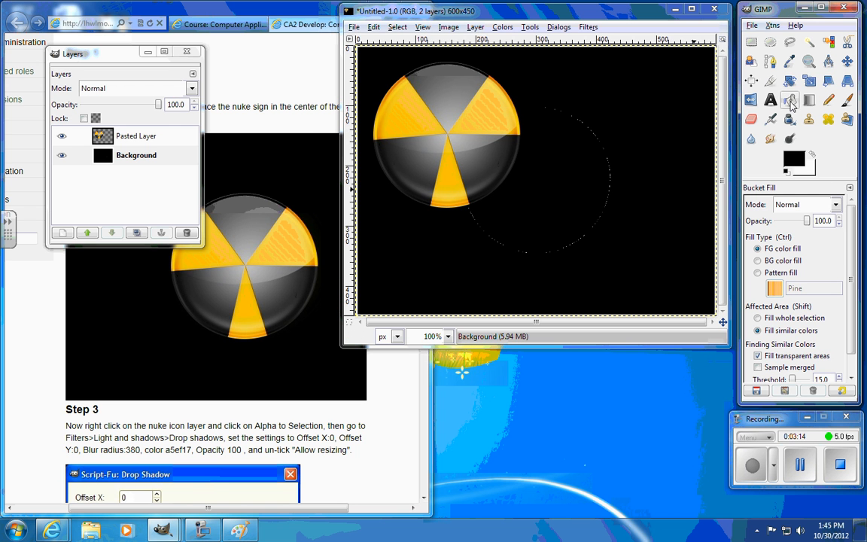
Step: Set the foreground color to white (ffffff) and bucket-fill the Background layer with it
{"action": "left_click", "coordinate": [794, 160]}
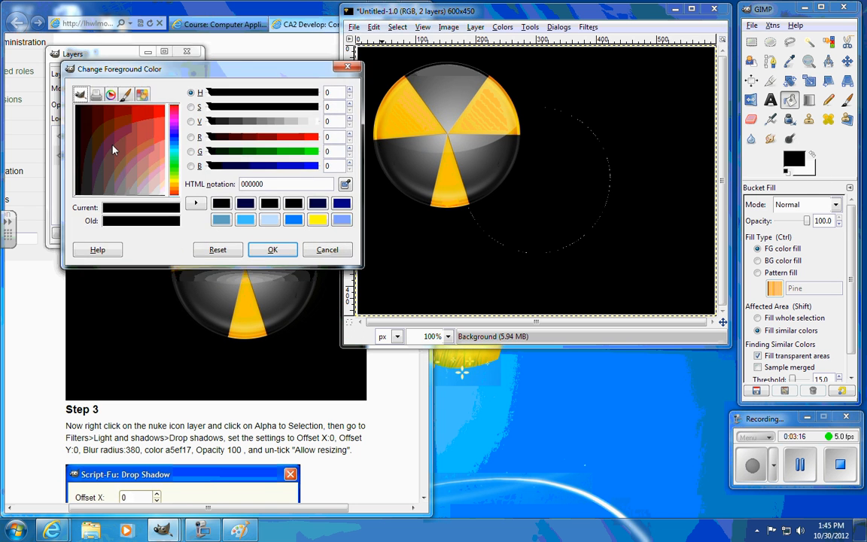
{"action": "left_click", "coordinate": [165, 197]}
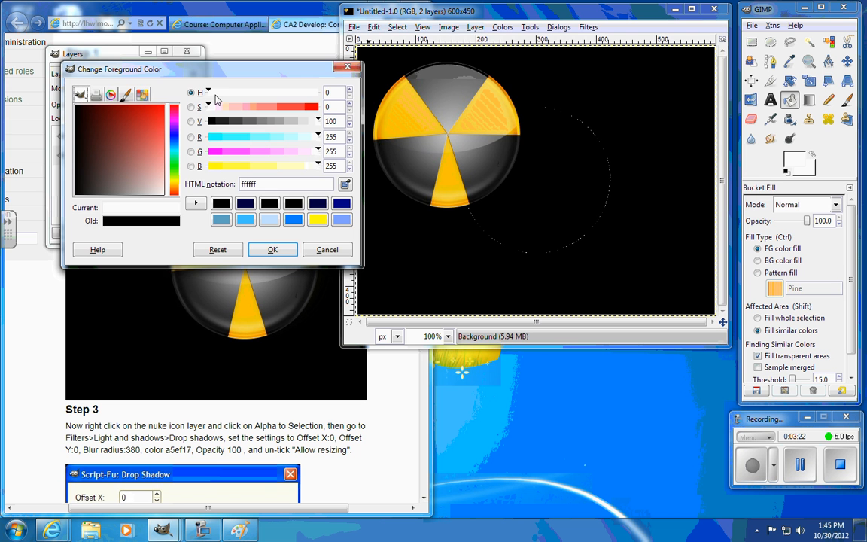
{"action": "left_click", "coordinate": [273, 250]}
{"action": "left_click", "coordinate": [606, 265]}
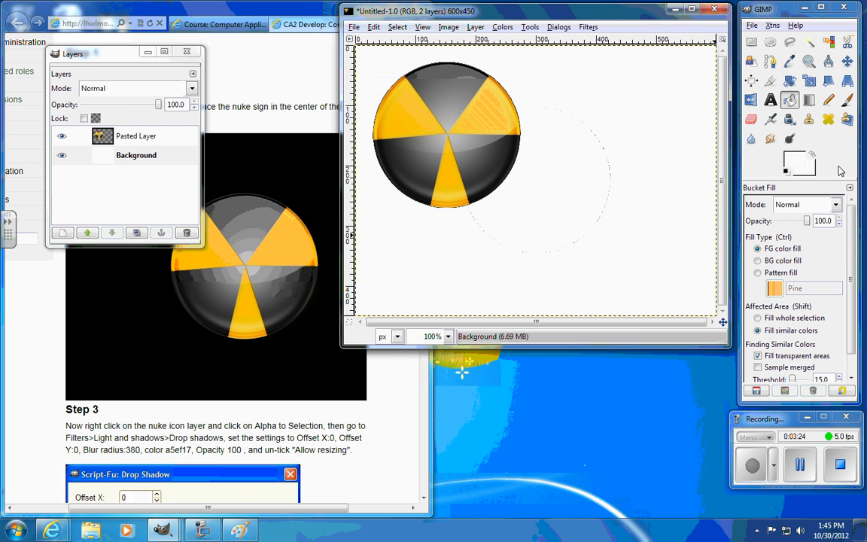
Step: Change the foreground color to the near-black 01010d and bucket-fill the Background layer with it
{"action": "left_click", "coordinate": [799, 164]}
{"action": "left_click", "coordinate": [185, 142]}
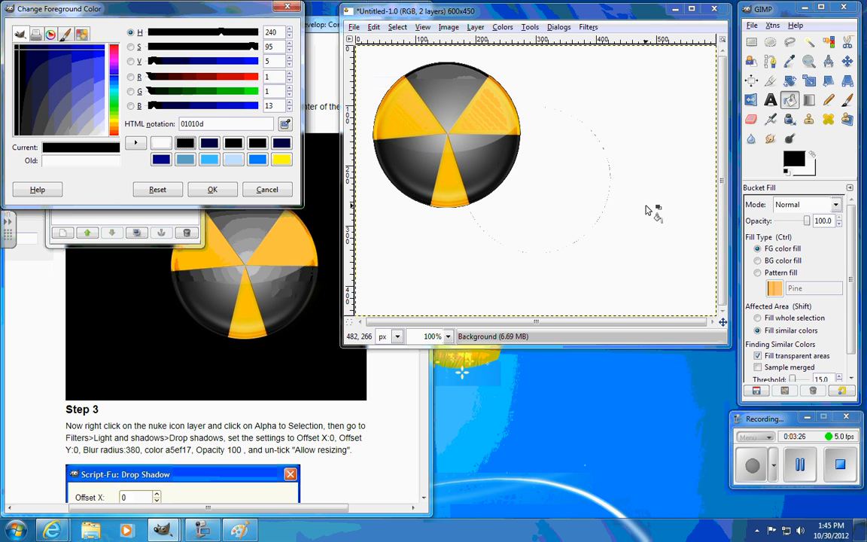
{"action": "left_click", "coordinate": [647, 211]}
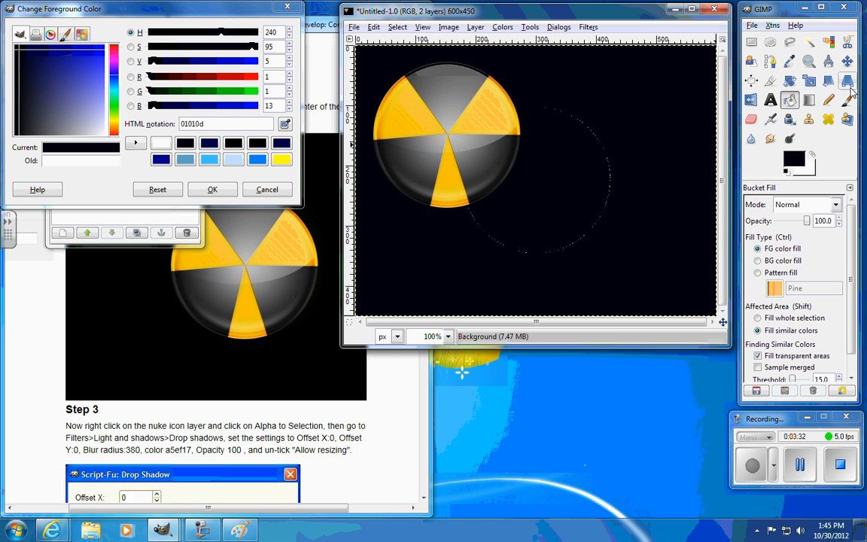
Step: Paint over the leftover circle outline on the Background layer with the Circle (11) paintbrush at scale 10.00, and dismiss the color dialog
{"action": "key", "text": "p"}
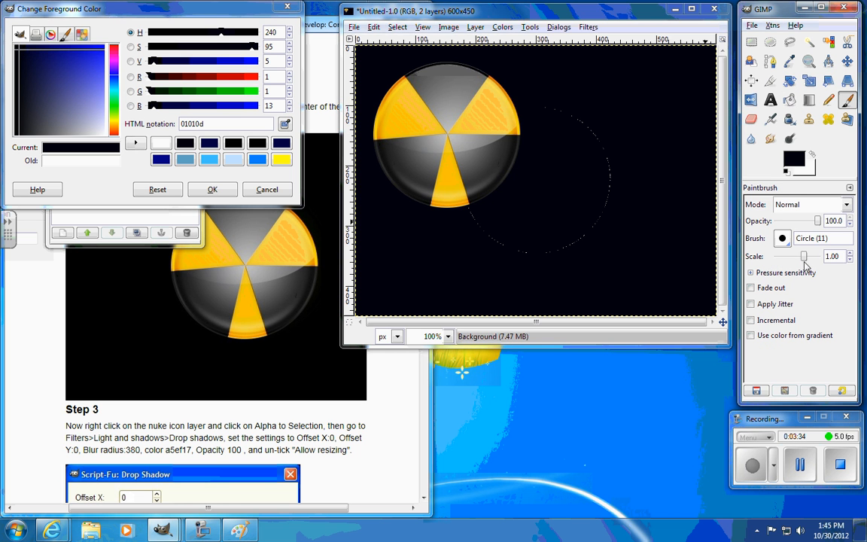
{"action": "left_click_drag", "start_coordinate": [805, 256], "coordinate": [826, 256]}
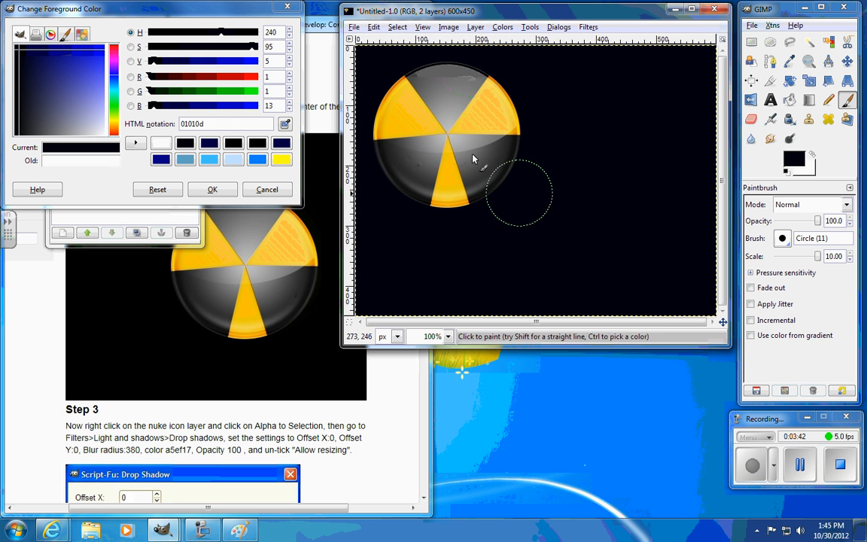
{"action": "left_click", "coordinate": [287, 6]}
Step: Select the pasted nuke layer and move the sign to the center of the canvas
{"action": "left_click", "coordinate": [114, 129]}
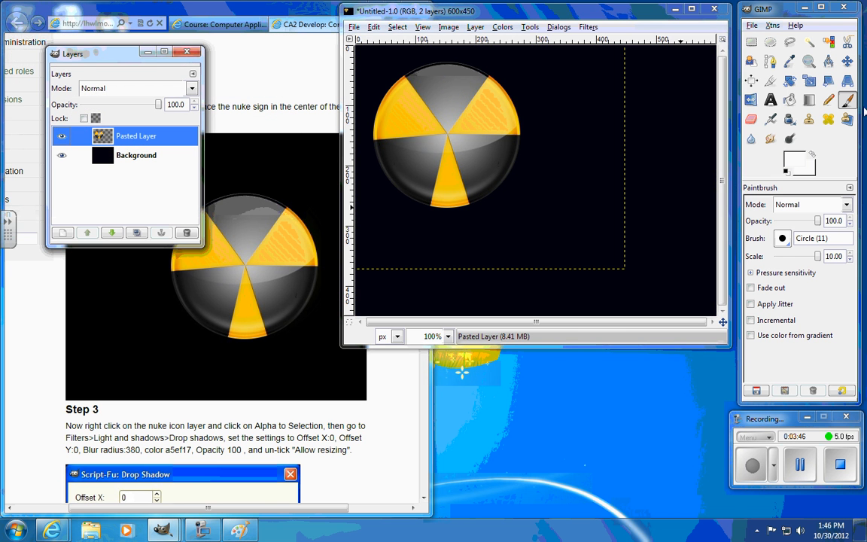
{"action": "left_click", "coordinate": [847, 61]}
{"action": "left_click_drag", "start_coordinate": [436, 155], "coordinate": [545, 203]}
{"action": "key", "text": "ctrl+z"}
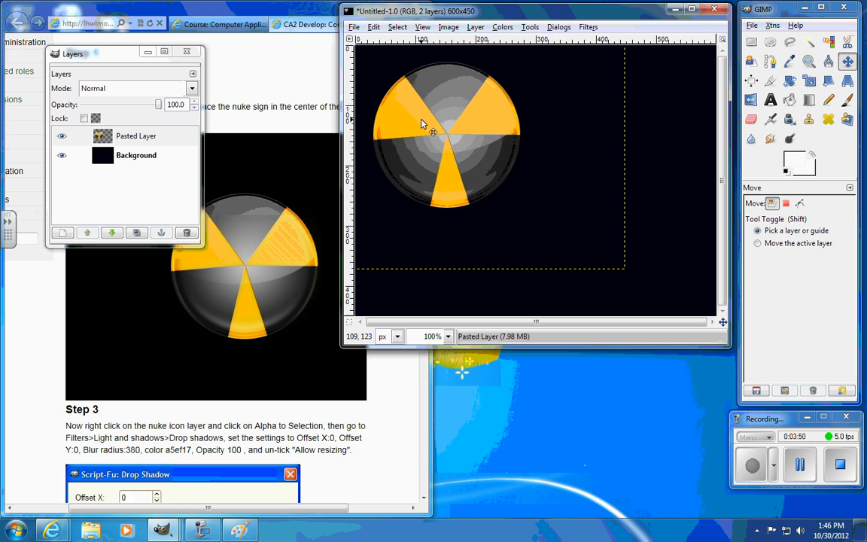
{"action": "left_click_drag", "start_coordinate": [424, 131], "coordinate": [544, 191]}
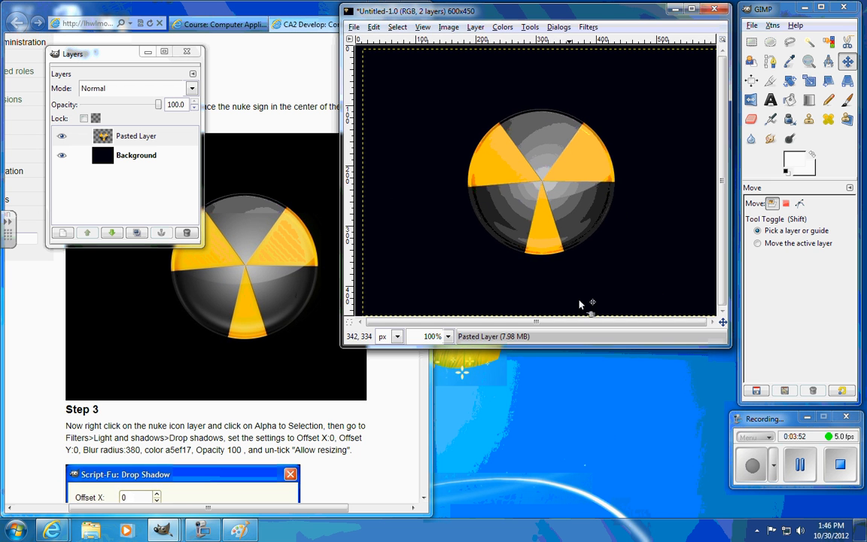
{"action": "left_click", "coordinate": [397, 27]}
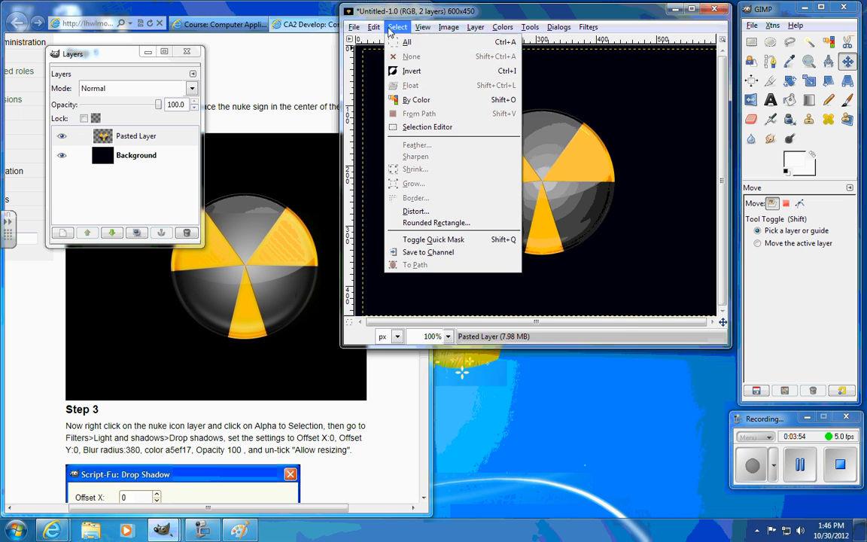
{"action": "left_click", "coordinate": [406, 42]}
{"action": "left_click", "coordinate": [398, 27]}
{"action": "left_click", "coordinate": [406, 58]}
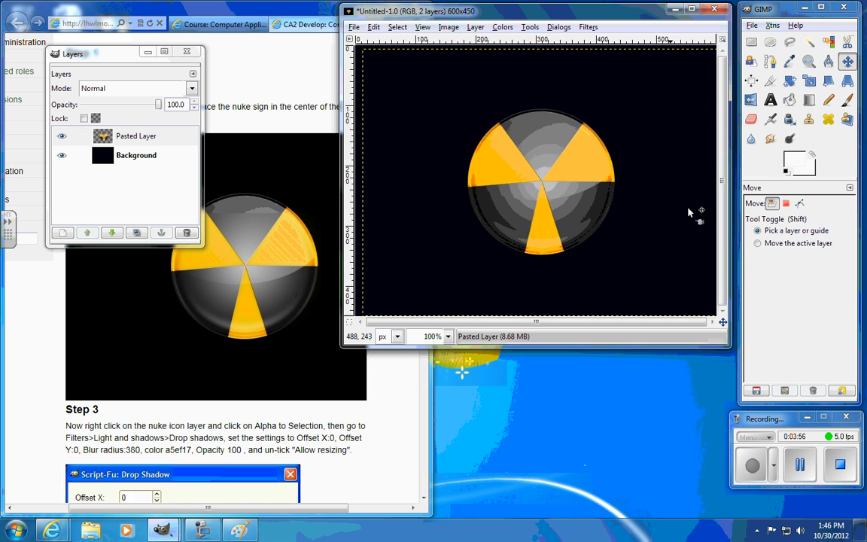
Step: Make the Background layer active and review the drop shadow settings for Step 3 in the browser tutorial
{"action": "left_click", "coordinate": [151, 156]}
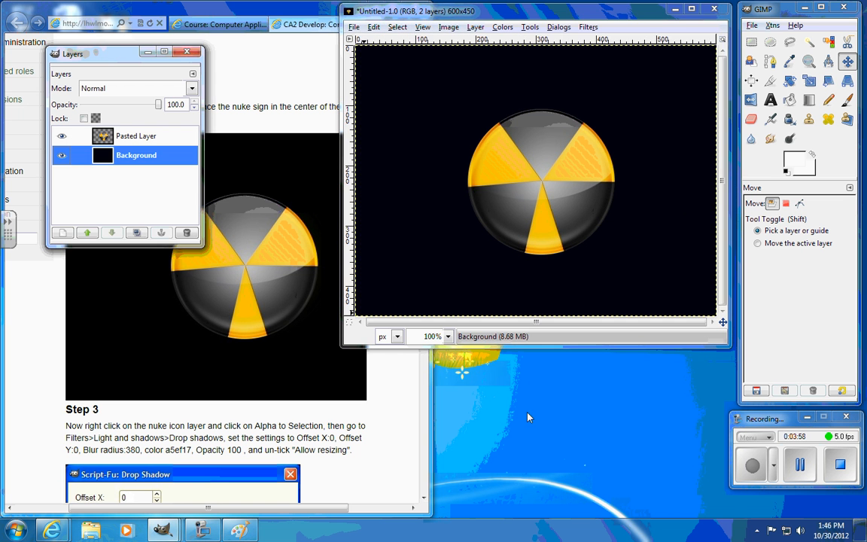
{"action": "left_click", "coordinate": [291, 427]}
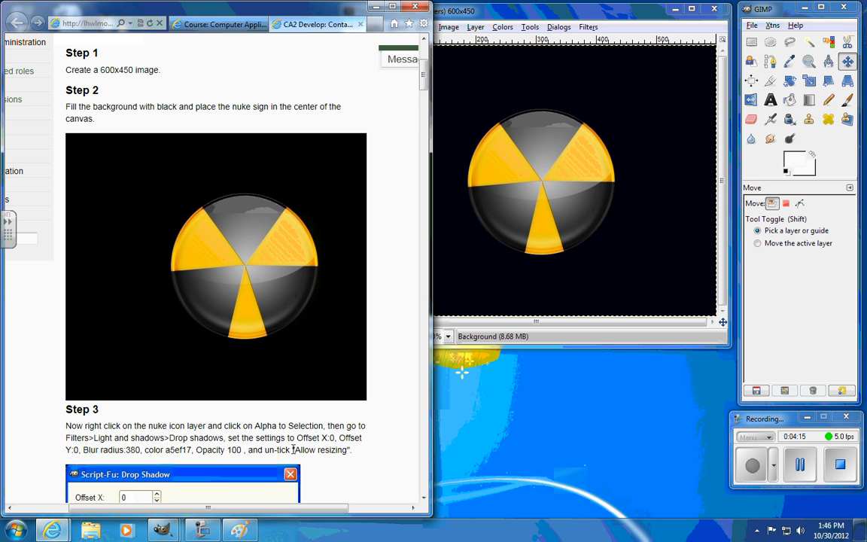
{"action": "scroll", "coordinate": [301, 452], "scroll_direction": "down", "scroll_amount": 3}
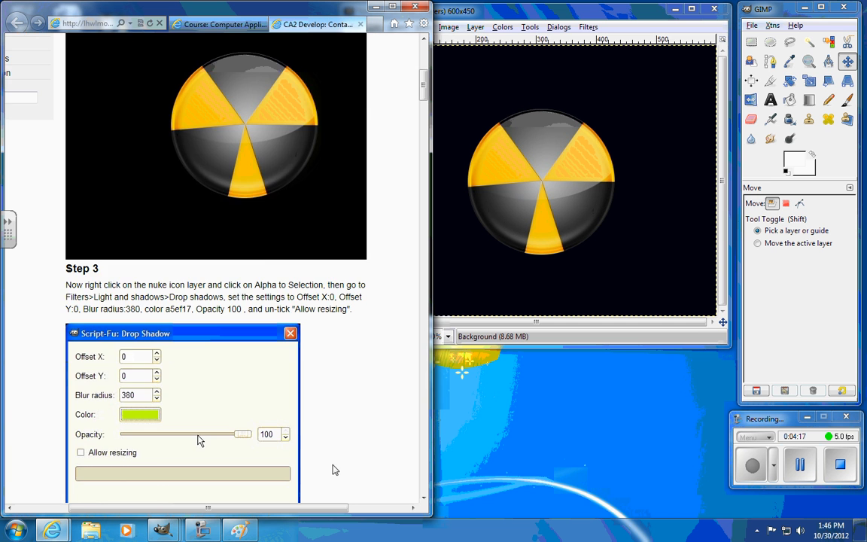
{"action": "scroll", "coordinate": [335, 471], "scroll_direction": "up", "scroll_amount": 2}
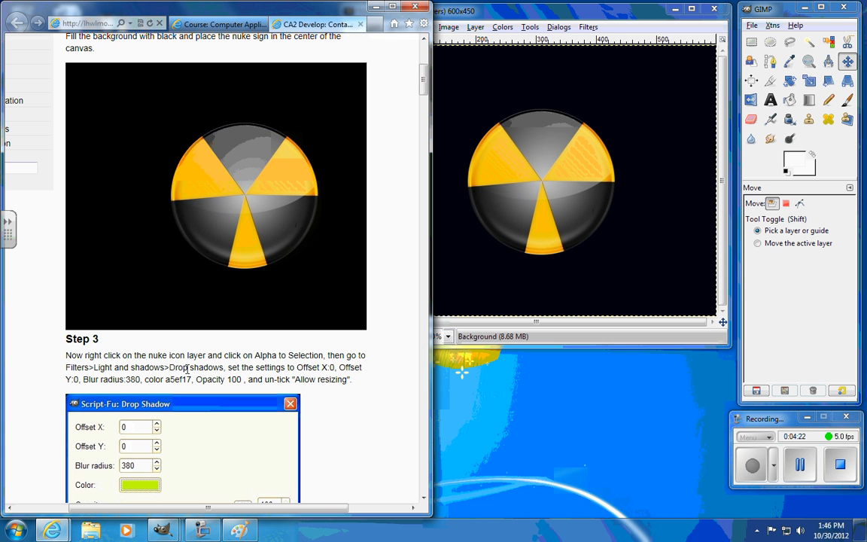
Step: Return to GIMP, open the Drop Shadow filter and place its dialog below the nuke sign, clear of the tutorial text
{"action": "left_click", "coordinate": [588, 28]}
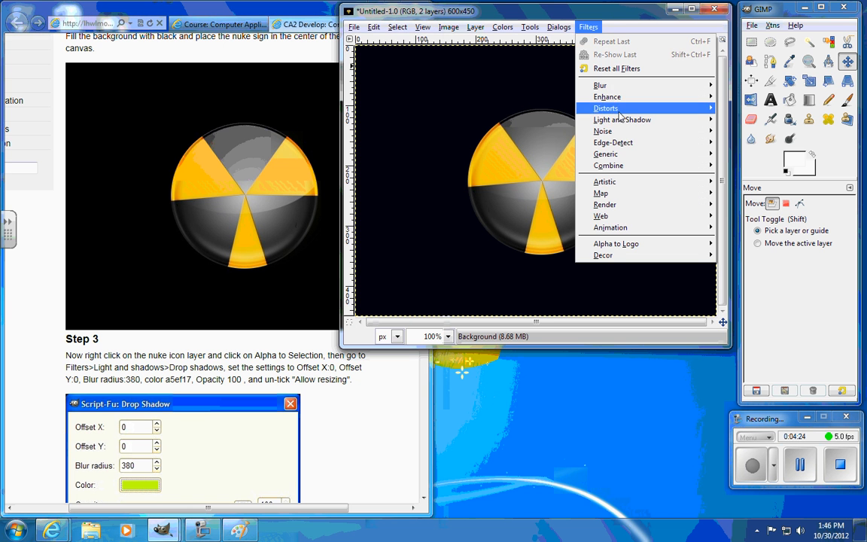
{"action": "mouse_move", "coordinate": [617, 119]}
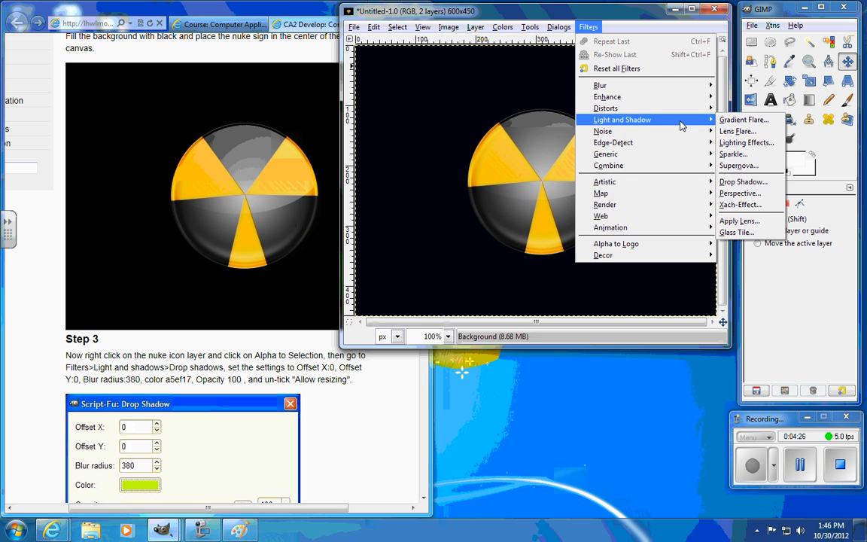
{"action": "left_click", "coordinate": [735, 183]}
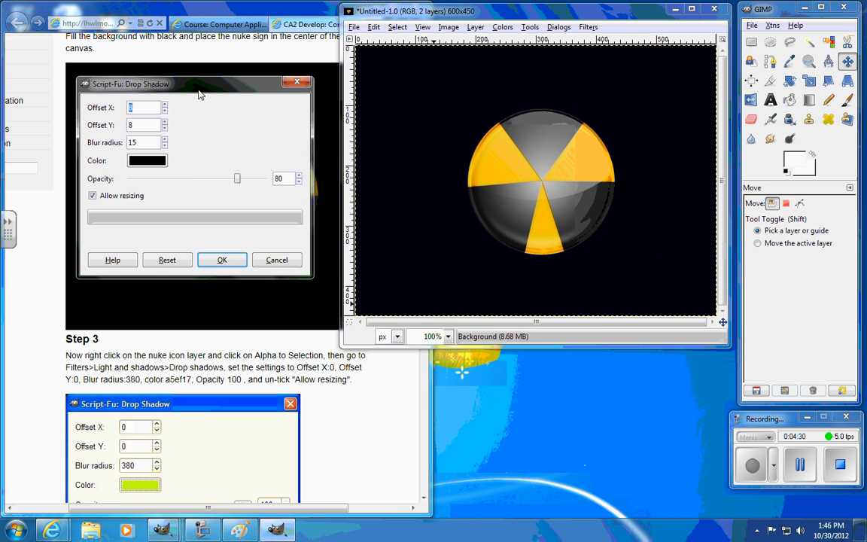
{"action": "left_click_drag", "start_coordinate": [200, 94], "coordinate": [591, 316]}
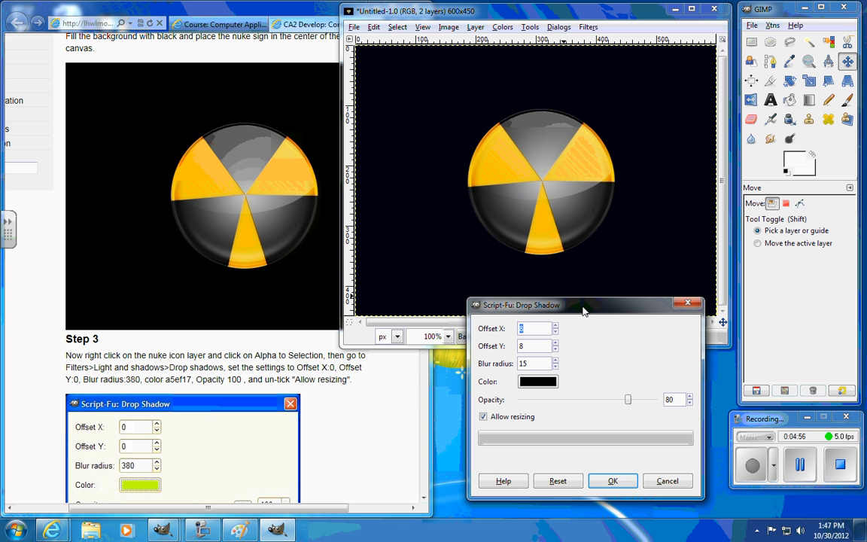
{"action": "left_click_drag", "start_coordinate": [576, 306], "coordinate": [542, 283]}
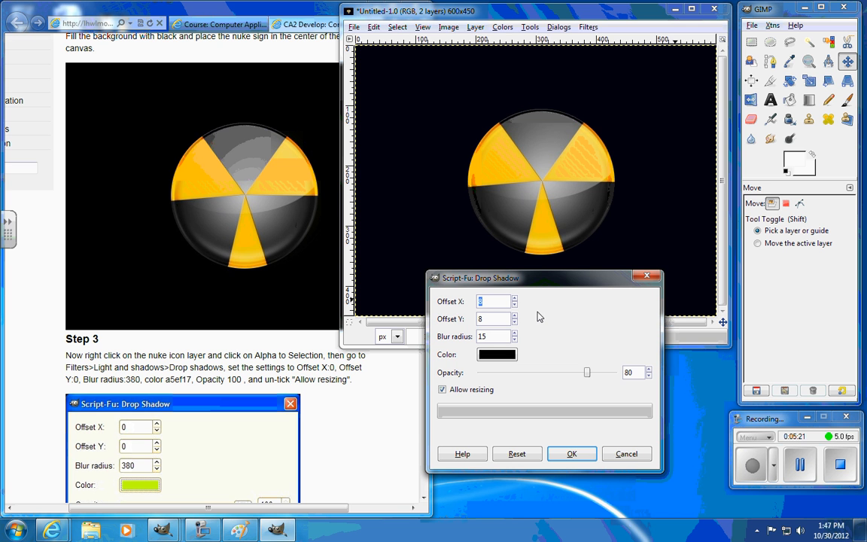
Step: Set the drop shadow's Offset X and Offset Y to 0 and its blur radius to 380
{"action": "left_click", "coordinate": [501, 322]}
{"action": "key", "text": "Tab"}
{"action": "type", "text": "38"}
Step: Set the drop shadow color to a5ef17 and switch to the browser tutorial to check the remaining Step 3 settings
{"action": "left_click", "coordinate": [493, 355]}
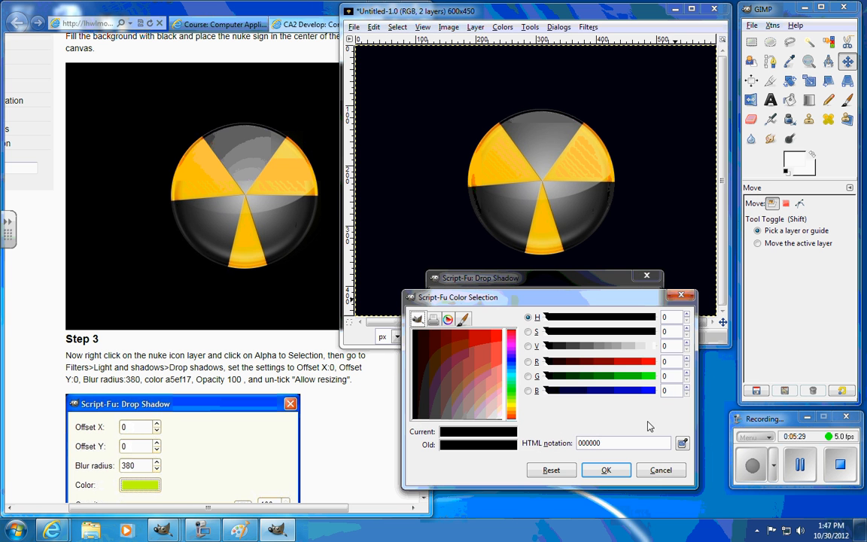
{"action": "double_click", "coordinate": [611, 443]}
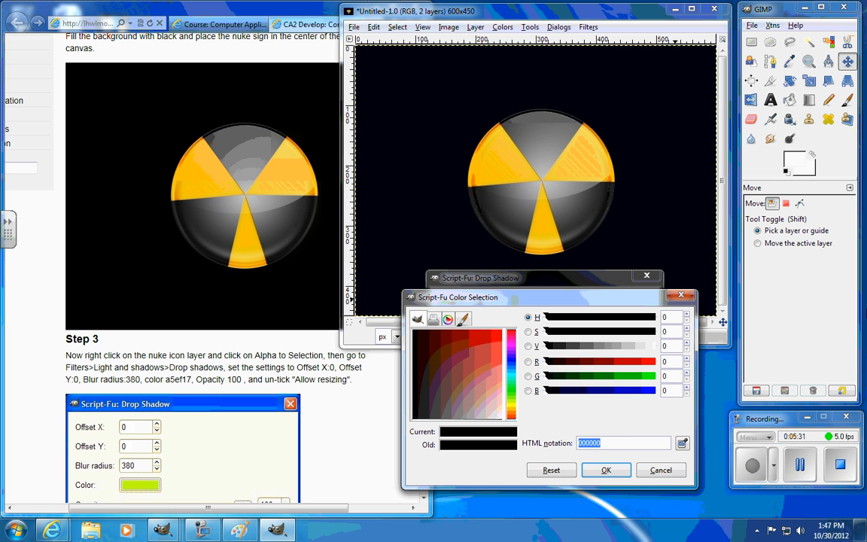
{"action": "type", "text": "a5ef17"}
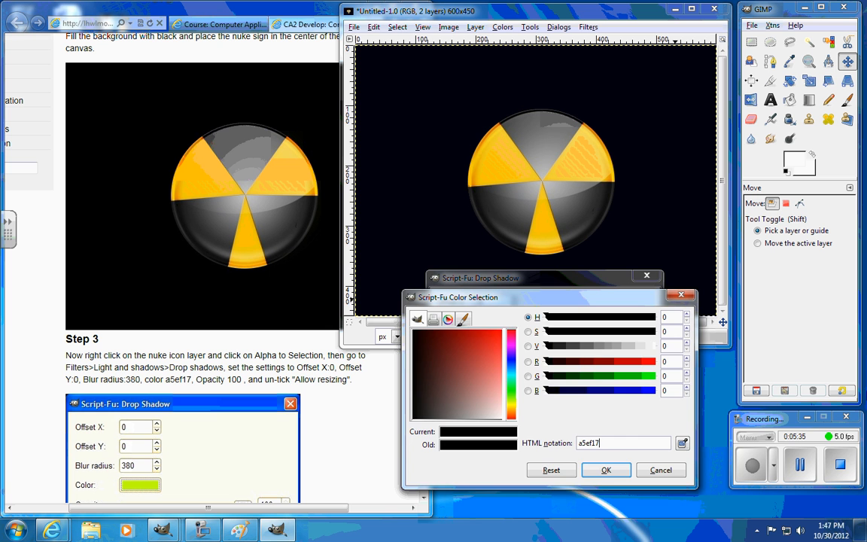
{"action": "left_click", "coordinate": [603, 474]}
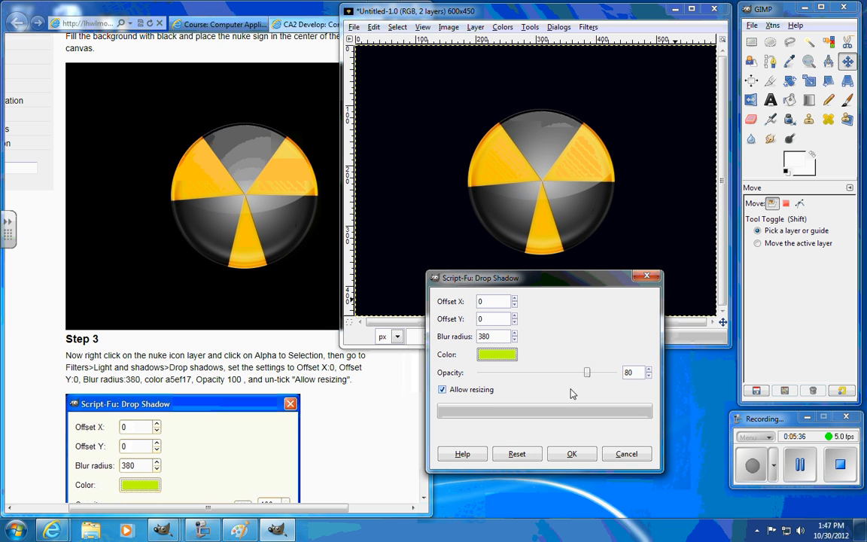
{"action": "left_click", "coordinate": [391, 397]}
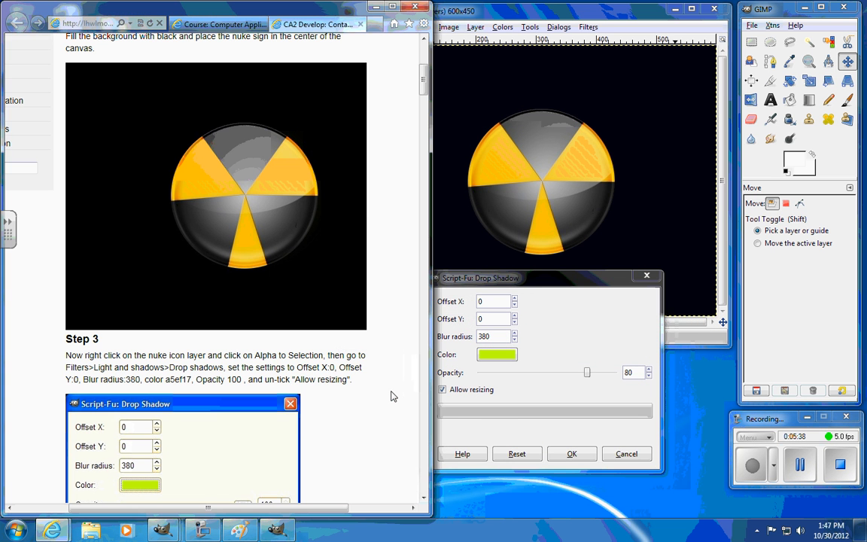
Step: Check the remaining Step 3 settings, set the drop shadow opacity to 100, disable Allow resizing and apply the filter
{"action": "scroll", "coordinate": [392, 396], "scroll_direction": "down", "scroll_amount": 3}
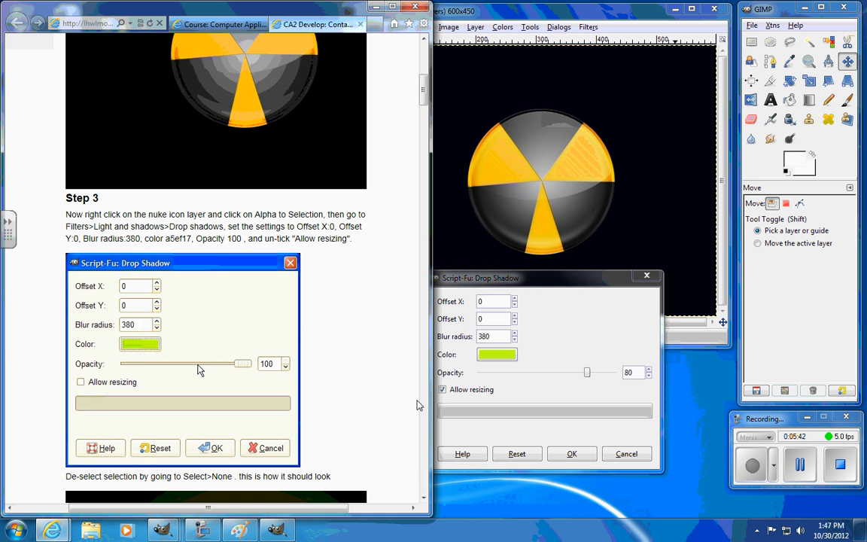
{"action": "left_click", "coordinate": [496, 391]}
{"action": "left_click_drag", "start_coordinate": [587, 372], "coordinate": [616, 376]}
{"action": "left_click", "coordinate": [443, 392]}
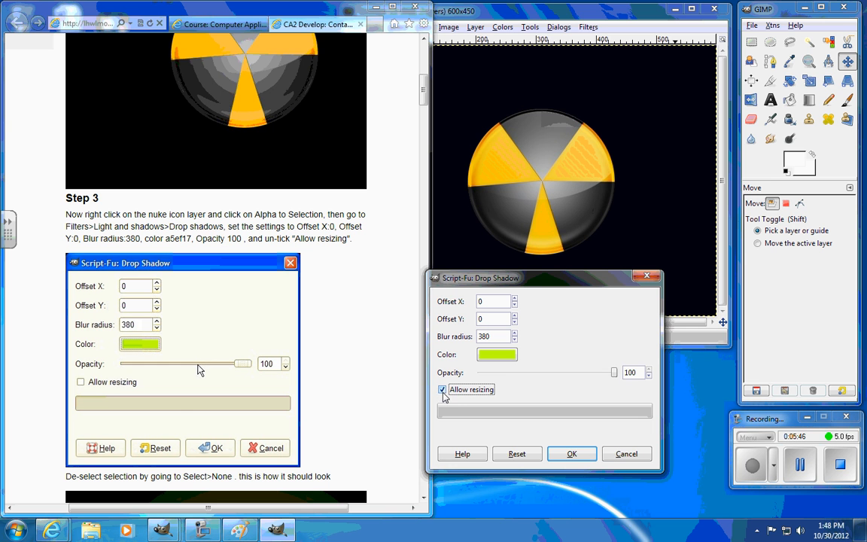
{"action": "left_click", "coordinate": [444, 391]}
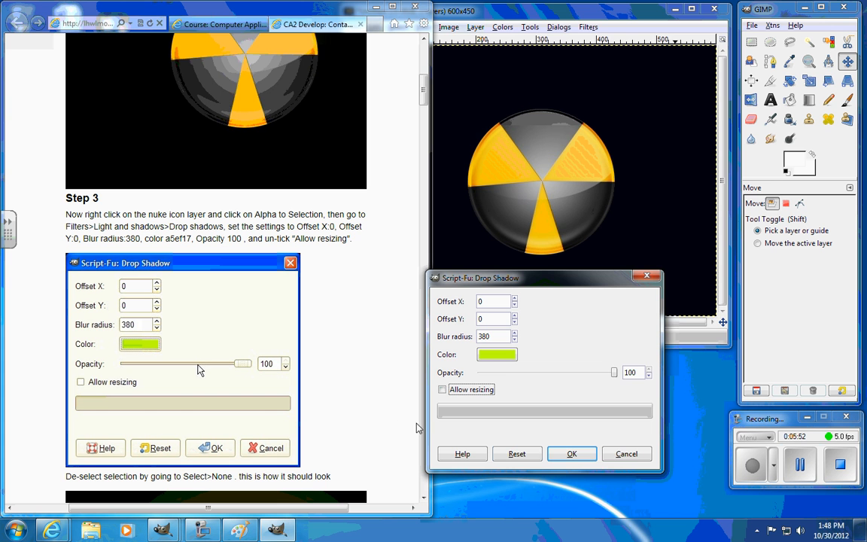
{"action": "left_click", "coordinate": [572, 454]}
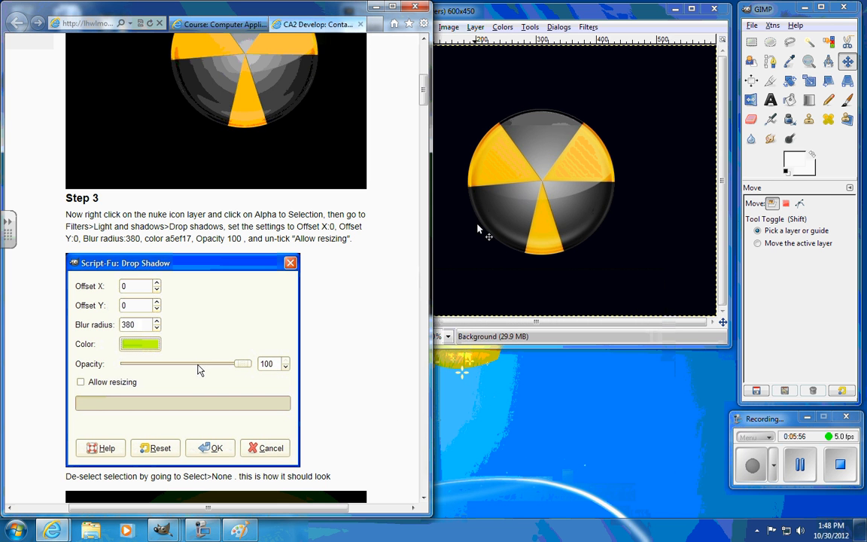
Step: Move the browser out of the way and reorder the Drop Shadow layer so it sits between Pasted Layer and Background
{"action": "left_click", "coordinate": [456, 16]}
{"action": "left_click", "coordinate": [264, 11]}
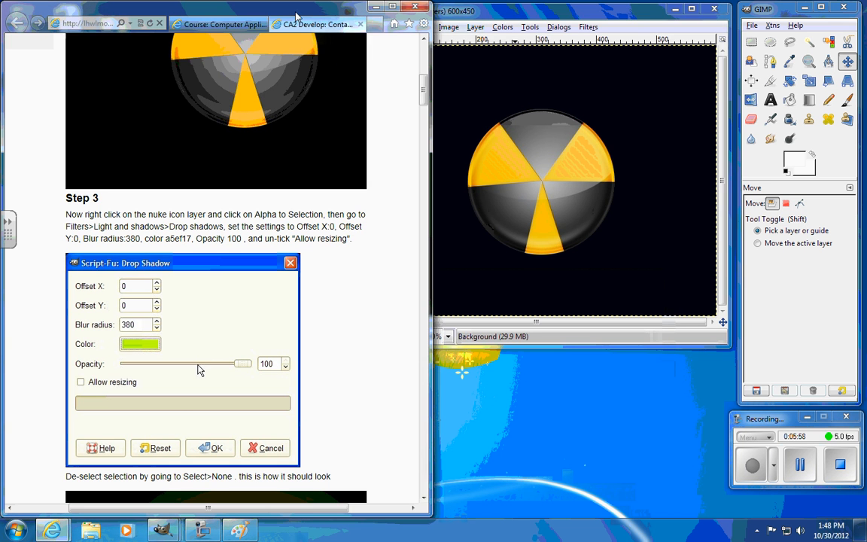
{"action": "left_click", "coordinate": [338, 3]}
{"action": "left_click", "coordinate": [126, 157]}
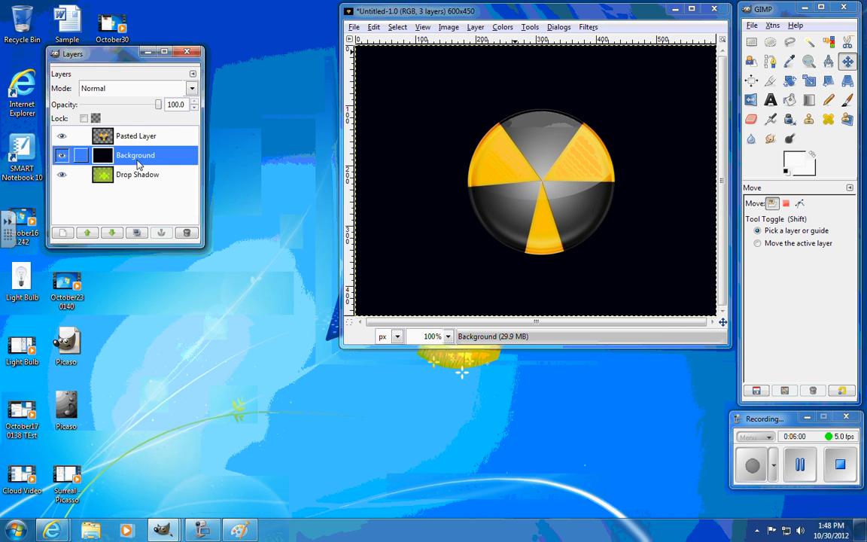
{"action": "left_click", "coordinate": [127, 180]}
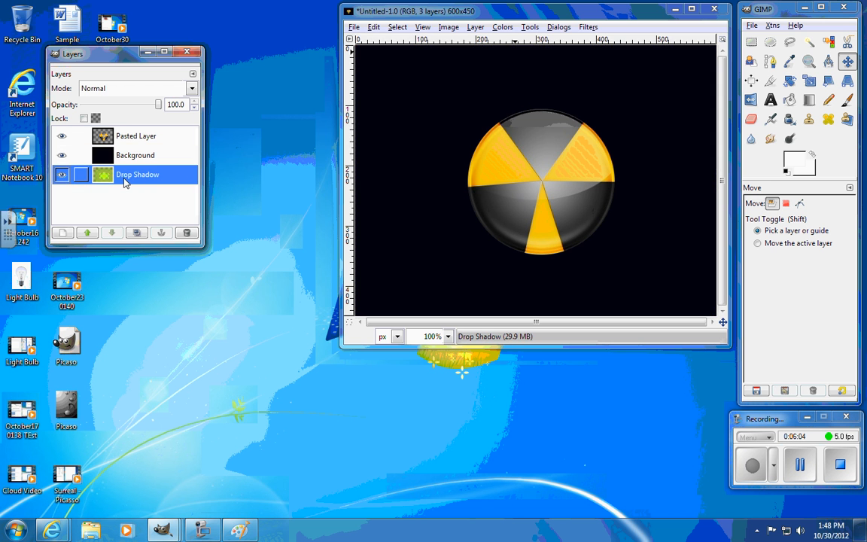
{"action": "left_click", "coordinate": [87, 233]}
{"action": "left_click", "coordinate": [87, 233]}
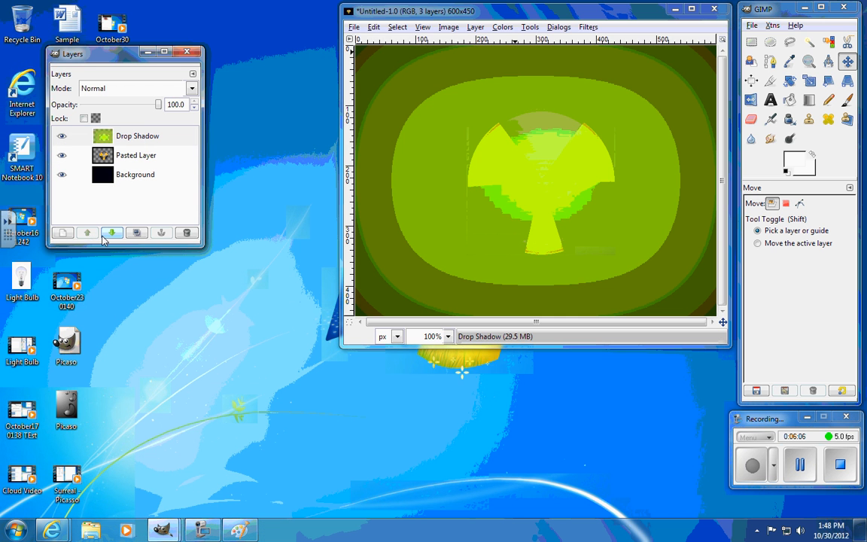
{"action": "left_click", "coordinate": [111, 233]}
{"action": "left_click", "coordinate": [111, 234]}
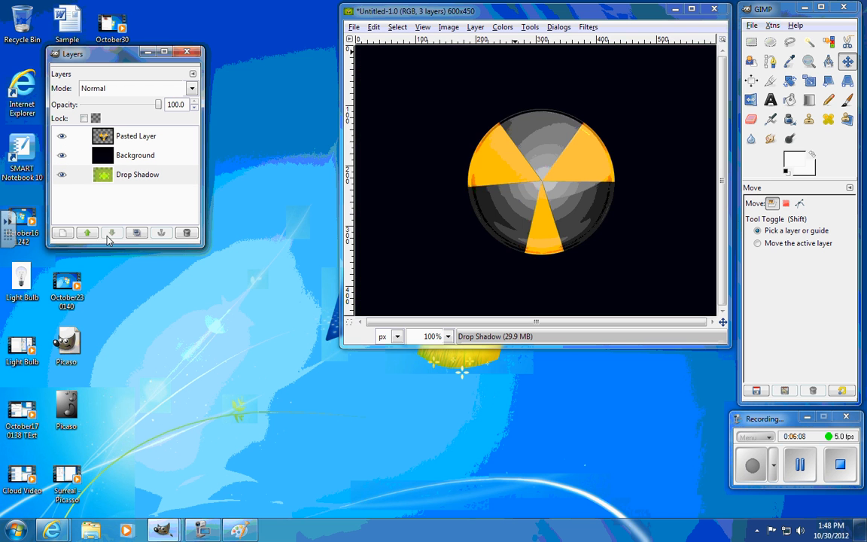
{"action": "left_click", "coordinate": [87, 232]}
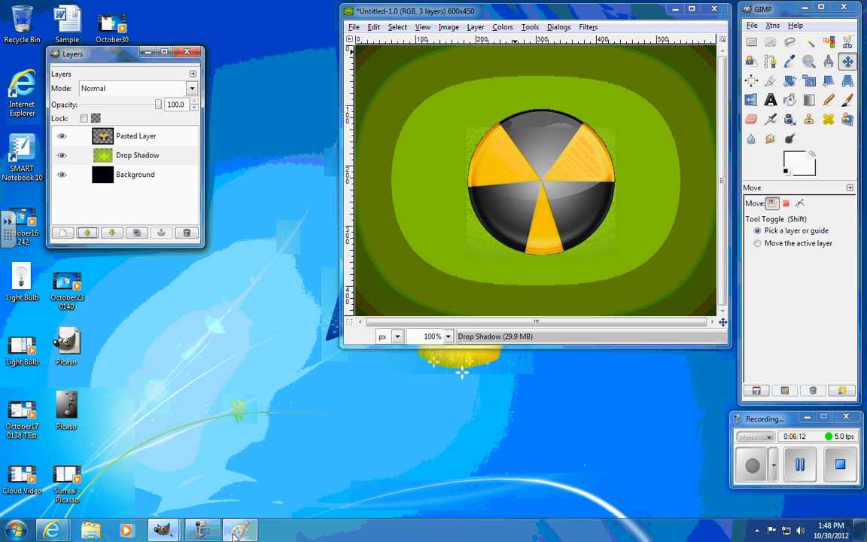
Step: Switch to the browser tutorial and compare the image with the finished Step 3 picture
{"action": "mouse_move", "coordinate": [215, 535]}
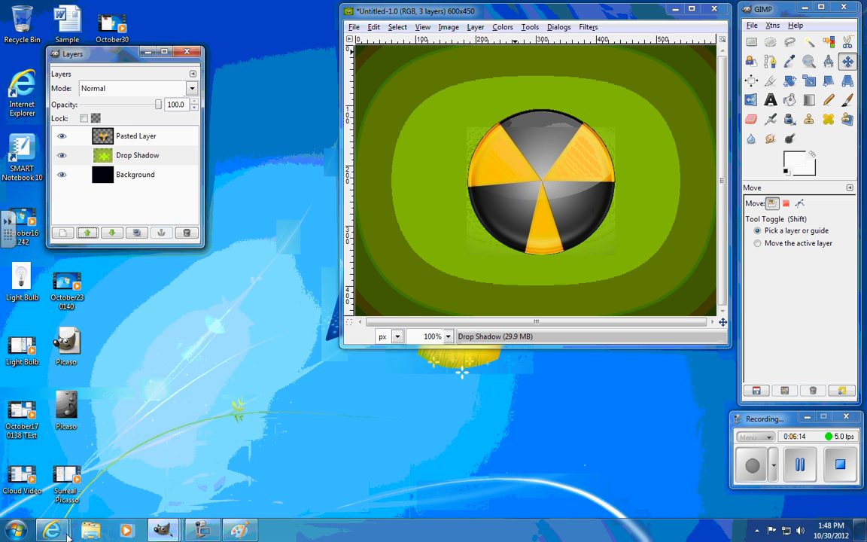
{"action": "mouse_move", "coordinate": [51, 531]}
{"action": "left_click", "coordinate": [178, 496]}
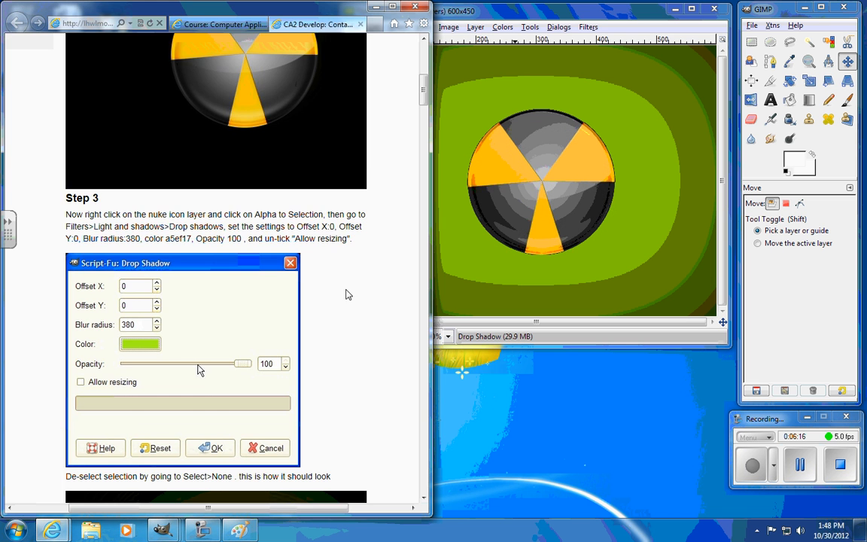
{"action": "scroll", "coordinate": [346, 294], "scroll_direction": "down", "scroll_amount": 5}
{"action": "scroll", "coordinate": [283, 412], "scroll_direction": "down", "scroll_amount": 2}
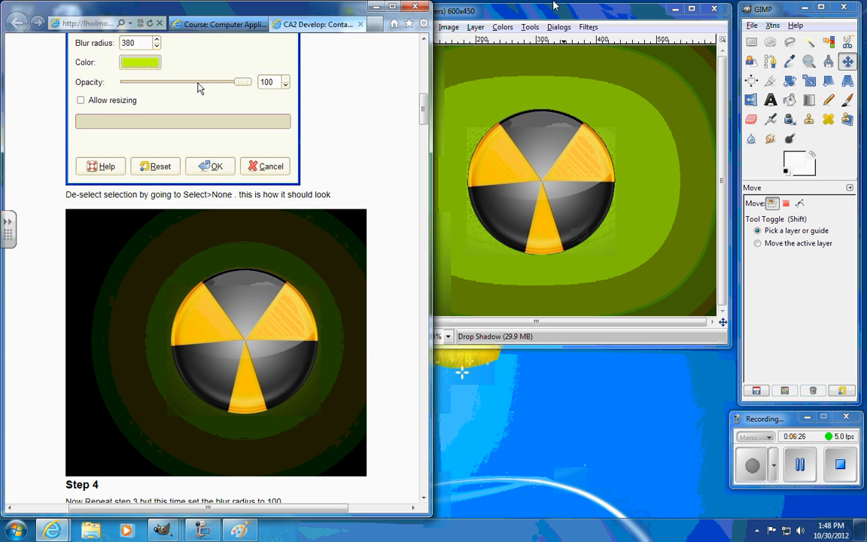
Step: Return to GIMP and undo the last change to the Drop Shadow layer
{"action": "left_click", "coordinate": [493, 10]}
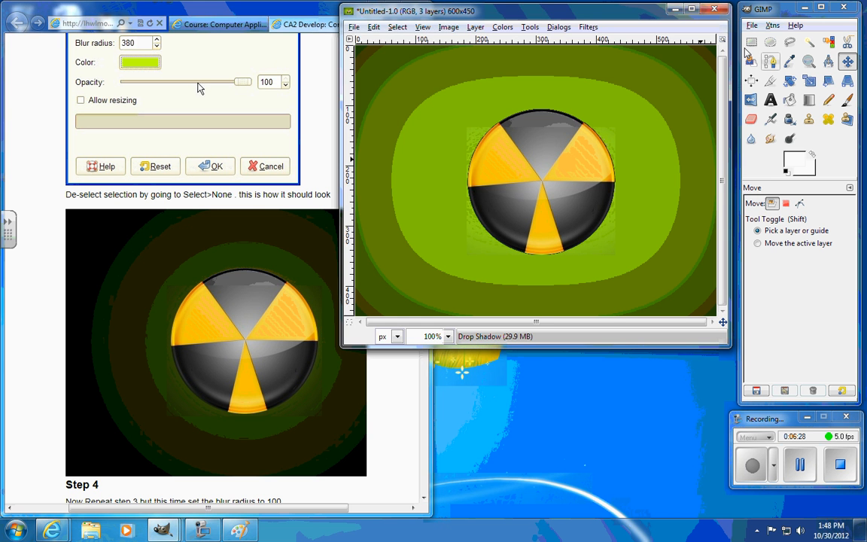
{"action": "left_click", "coordinate": [370, 29]}
{"action": "left_click", "coordinate": [371, 40]}
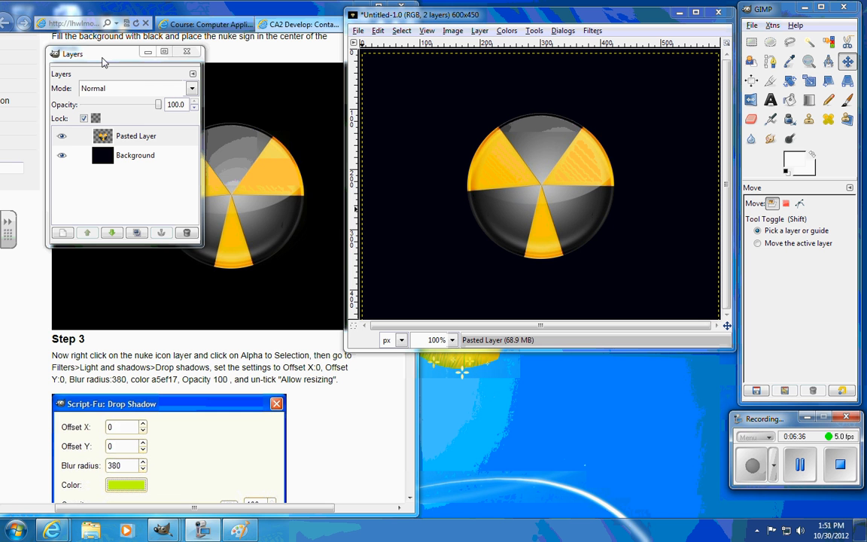
Step: Reposition the Layers dialog and apply a Drop Shadow to Pasted Layer with offsets 0, blur radius 380 and opacity 100
{"action": "left_click_drag", "start_coordinate": [93, 53], "coordinate": [205, 111]}
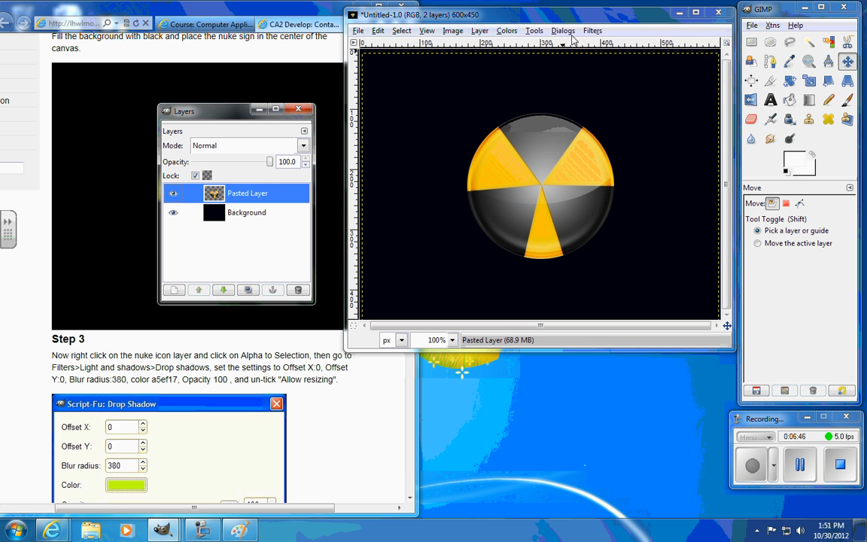
{"action": "left_click", "coordinate": [593, 30]}
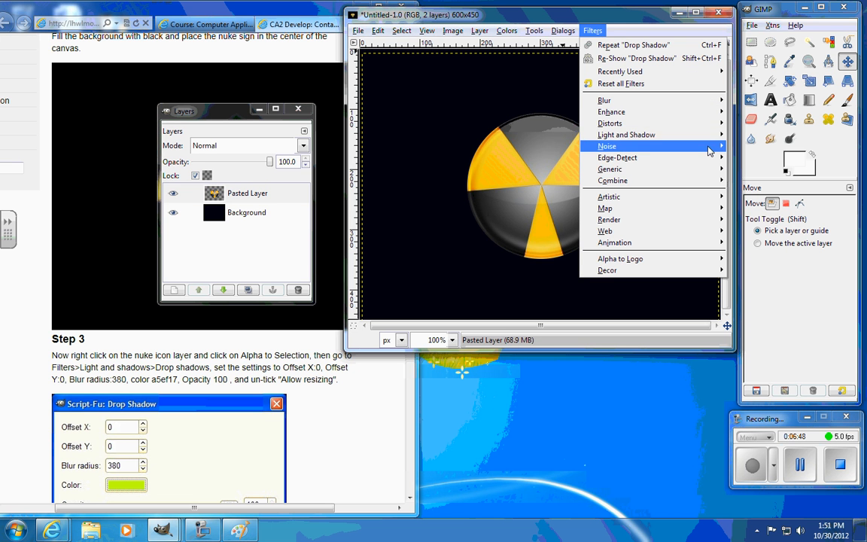
{"action": "mouse_move", "coordinate": [648, 135]}
{"action": "left_click", "coordinate": [752, 196]}
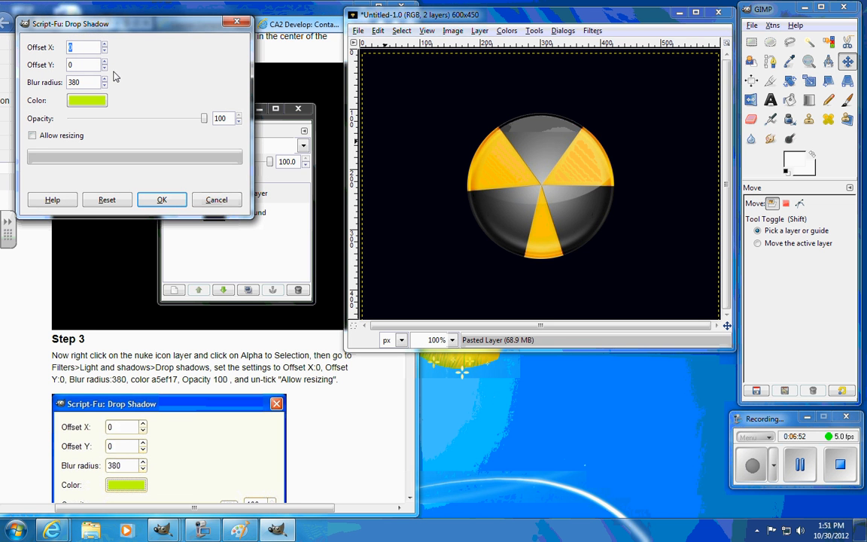
{"action": "left_click", "coordinate": [170, 203]}
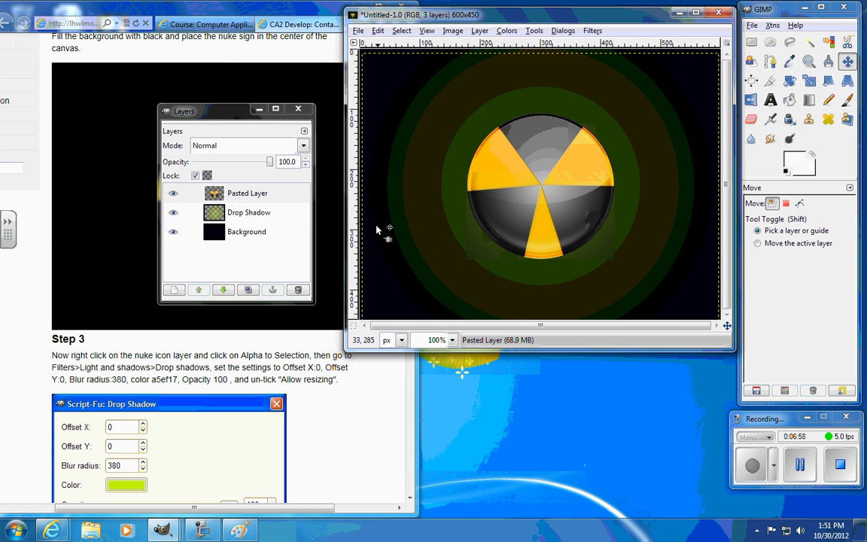
Step: Switch to the browser tutorial, compare the glow with the Step 3 picture and read the Step 4 instruction
{"action": "left_click", "coordinate": [365, 381]}
{"action": "scroll", "coordinate": [369, 380], "scroll_direction": "down", "scroll_amount": 5}
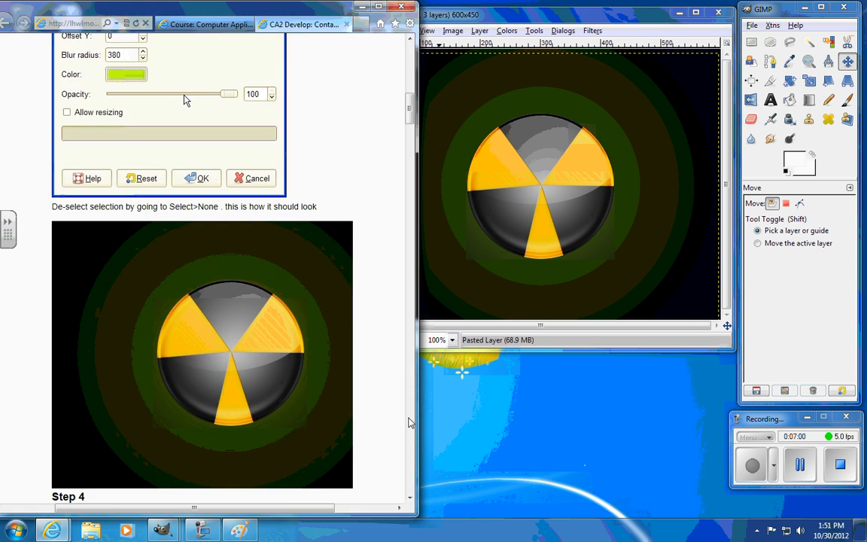
{"action": "scroll", "coordinate": [370, 116], "scroll_direction": "down", "scroll_amount": 3}
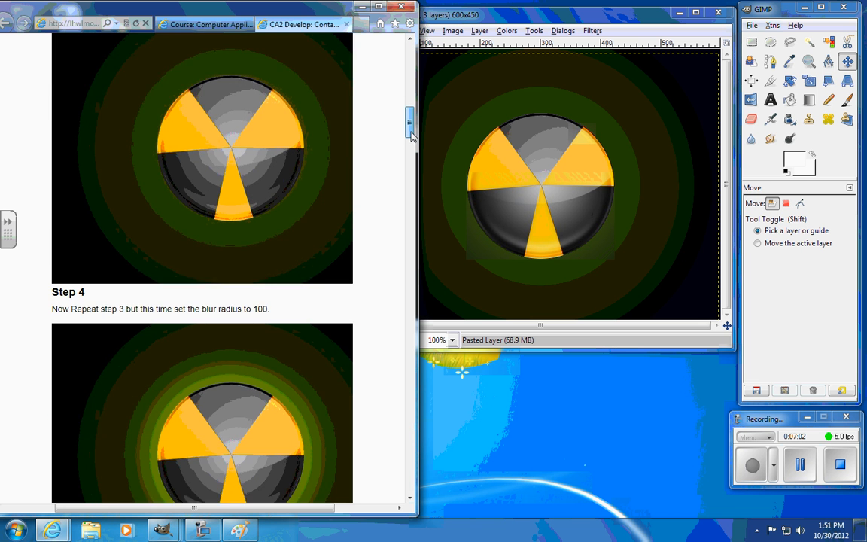
{"action": "left_click_drag", "start_coordinate": [412, 141], "coordinate": [414, 144]}
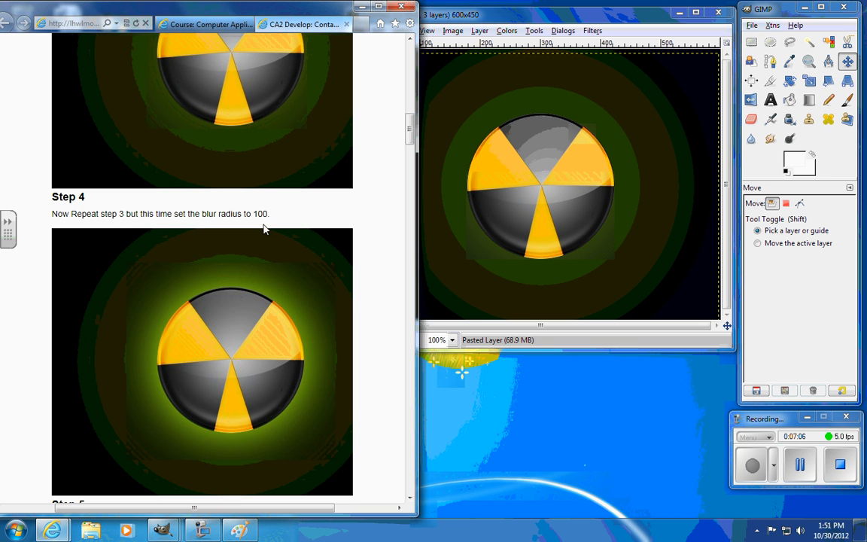
{"action": "scroll", "coordinate": [414, 143], "scroll_direction": "up", "scroll_amount": 5}
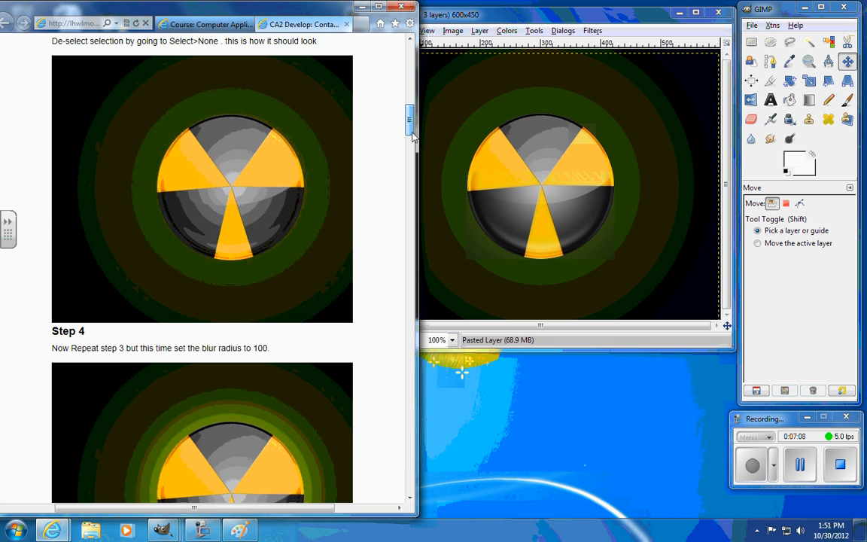
Step: Return to GIMP, show the Layers dialog and apply a second Drop Shadow to Pasted Layer with blur radius 100
{"action": "left_click", "coordinate": [484, 19]}
{"action": "left_click", "coordinate": [176, 535]}
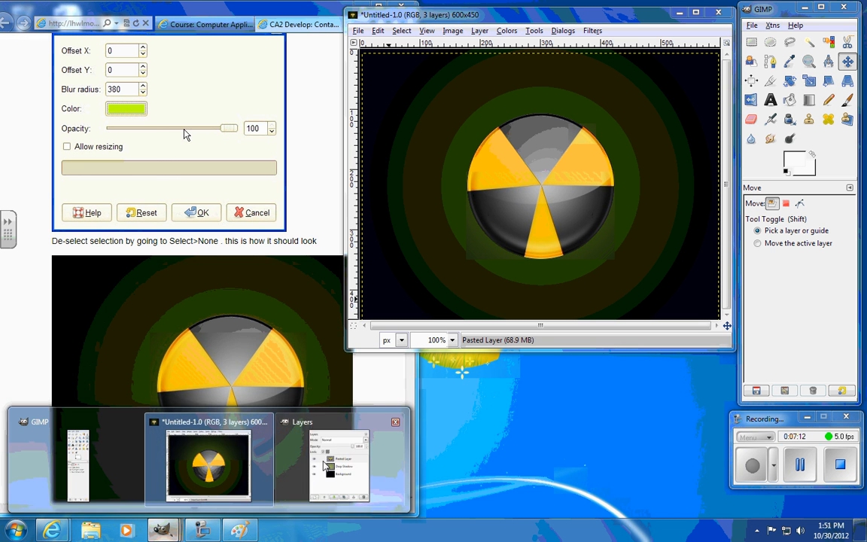
{"action": "left_click", "coordinate": [325, 437]}
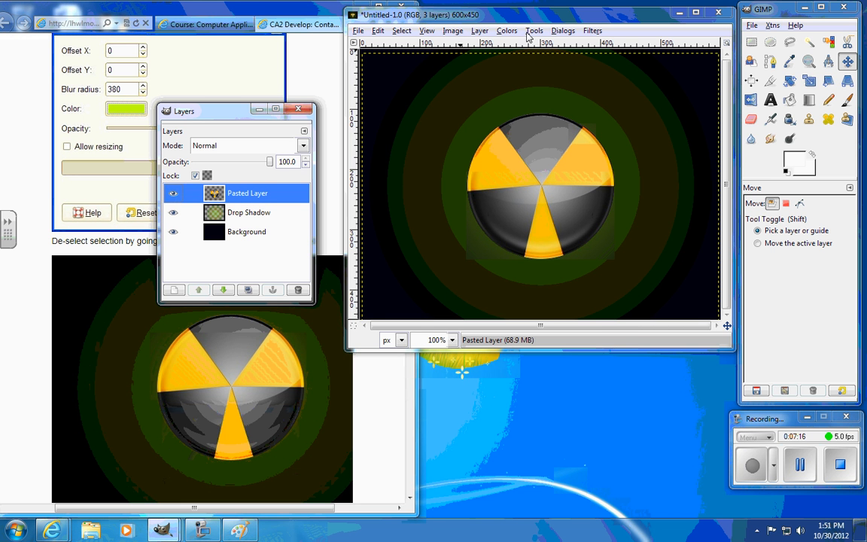
{"action": "left_click", "coordinate": [593, 32]}
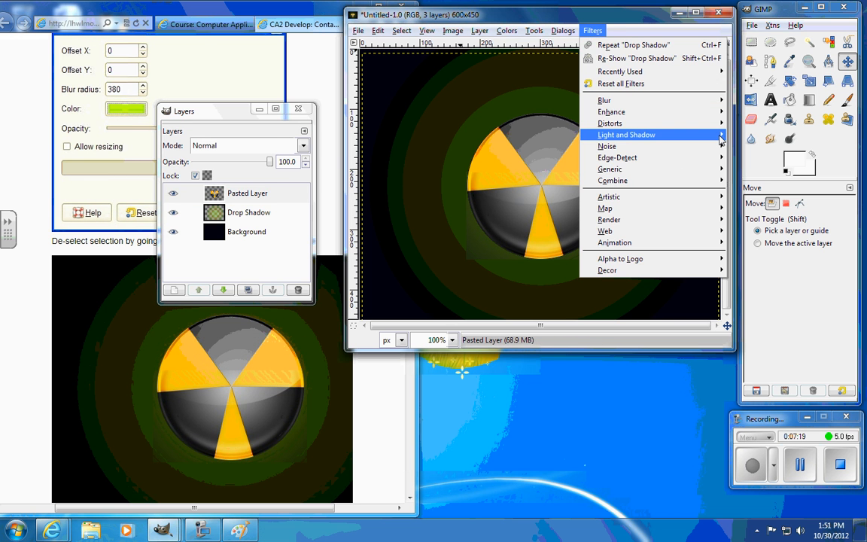
{"action": "mouse_move", "coordinate": [708, 135]}
{"action": "left_click", "coordinate": [753, 196]}
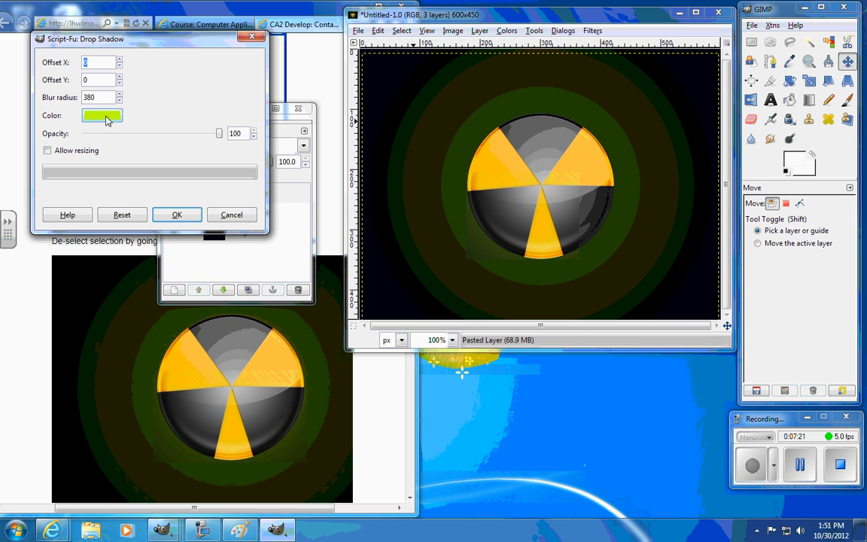
{"action": "left_click_drag", "start_coordinate": [99, 99], "coordinate": [70, 101]}
{"action": "left_click", "coordinate": [174, 215]}
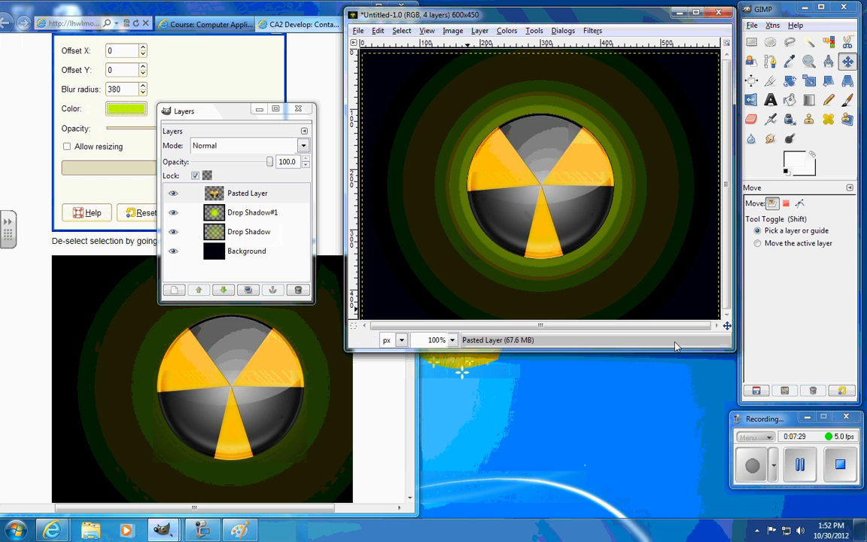
Step: Switch to the browser tutorial, compare with the Step 4 picture and read the instructions for Steps 5 and 6
{"action": "left_click", "coordinate": [399, 429]}
{"action": "scroll", "coordinate": [398, 429], "scroll_direction": "down", "scroll_amount": 5}
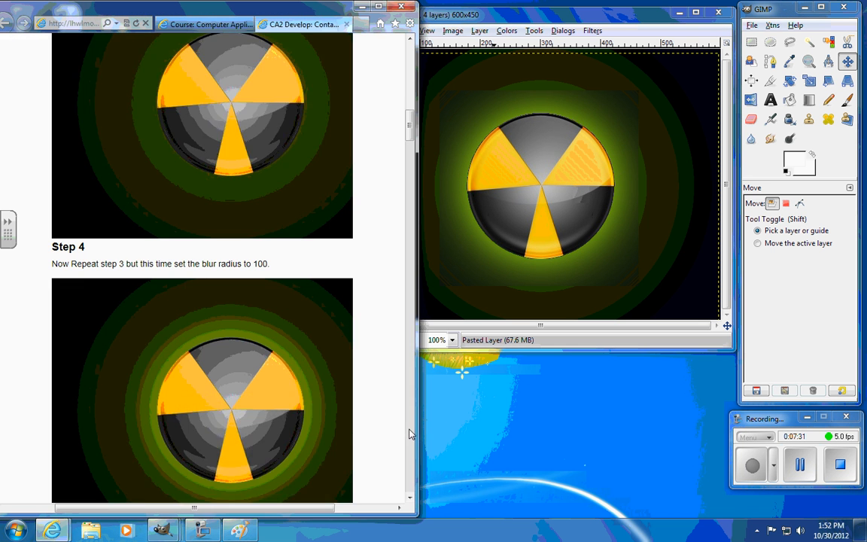
{"action": "scroll", "coordinate": [222, 435], "scroll_direction": "down", "scroll_amount": 3}
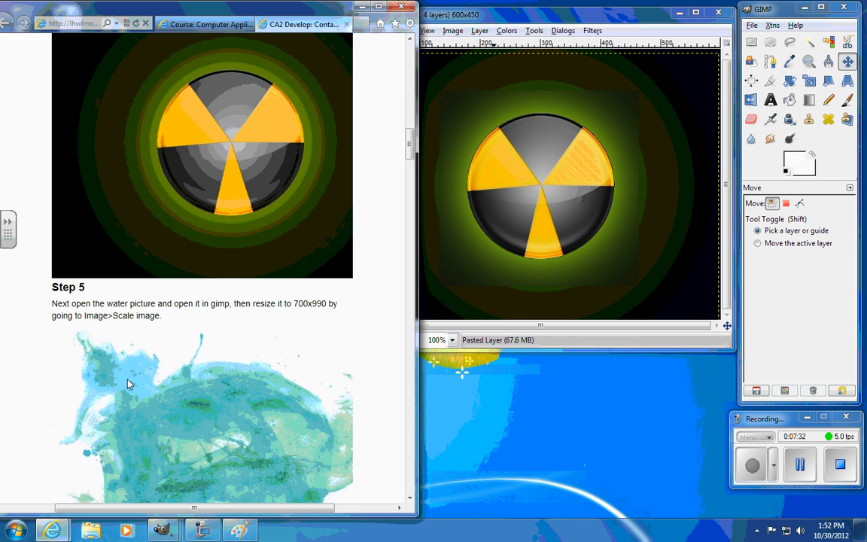
{"action": "scroll", "coordinate": [110, 376], "scroll_direction": "down", "scroll_amount": 1}
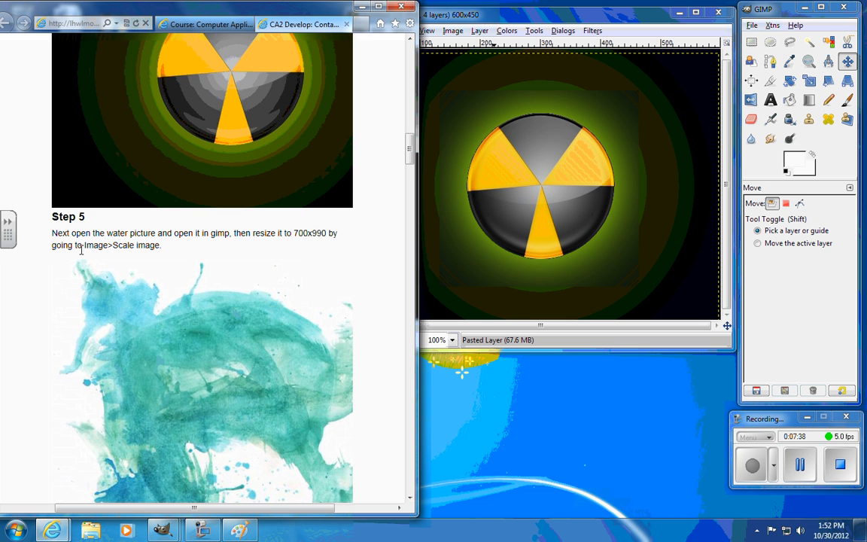
{"action": "scroll", "coordinate": [159, 271], "scroll_direction": "down", "scroll_amount": 6}
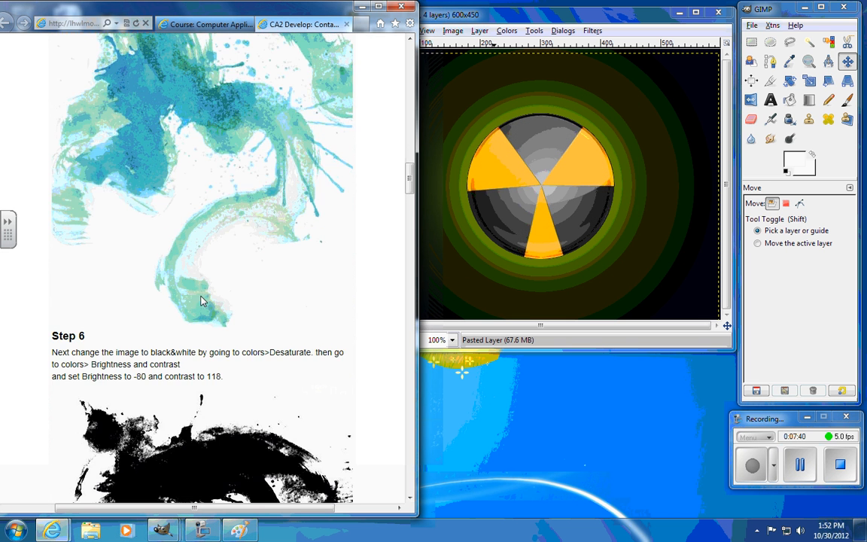
Step: Save the Step 5 water picture from the tutorial page to the Desktop as a JPEG named "water picture"
{"action": "scroll", "coordinate": [207, 301], "scroll_direction": "up", "scroll_amount": 6}
{"action": "right_click", "coordinate": [210, 282]}
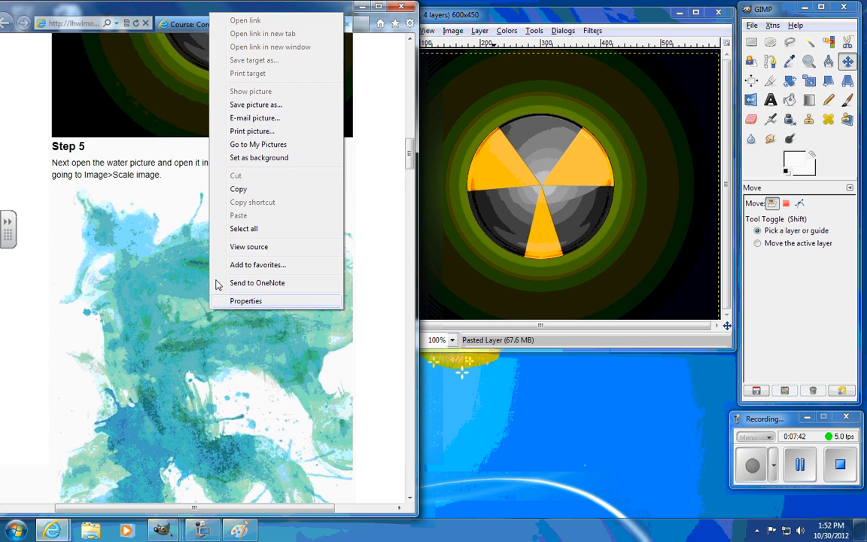
{"action": "left_click", "coordinate": [291, 110]}
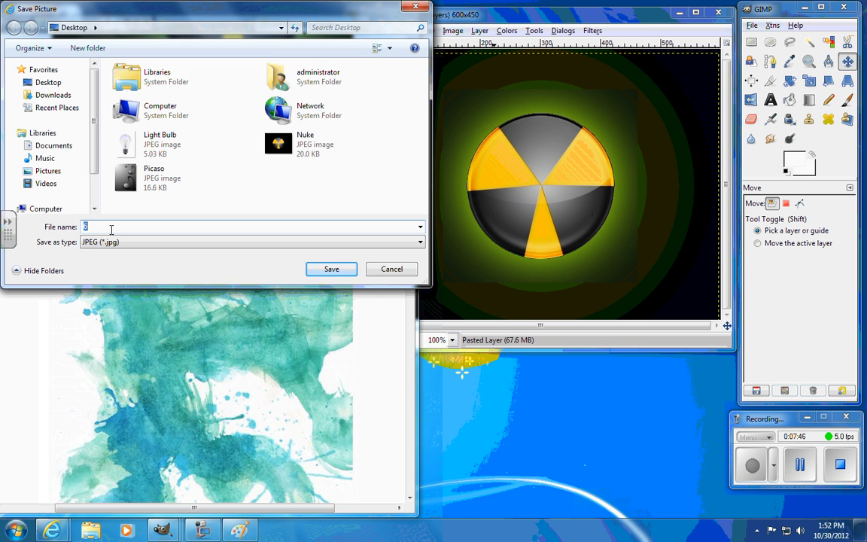
{"action": "left_click_drag", "start_coordinate": [168, 11], "coordinate": [212, 29]}
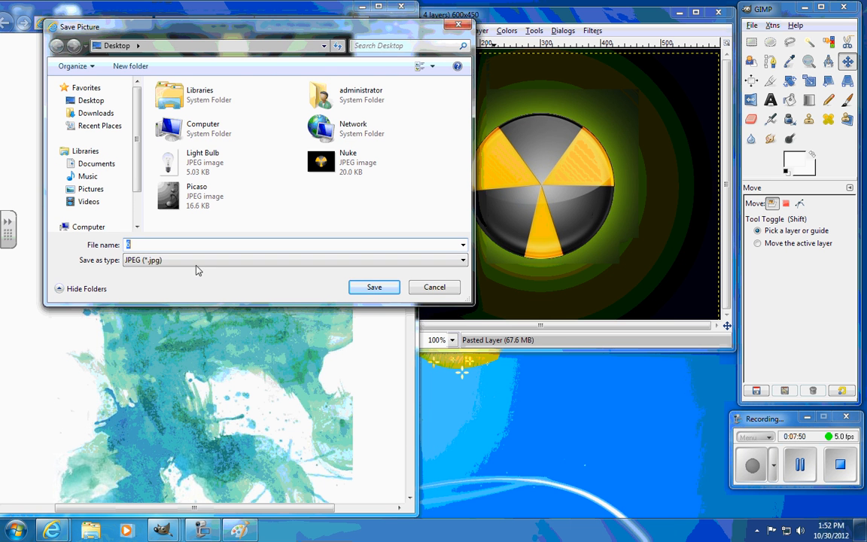
{"action": "type", "text": "water picture"}
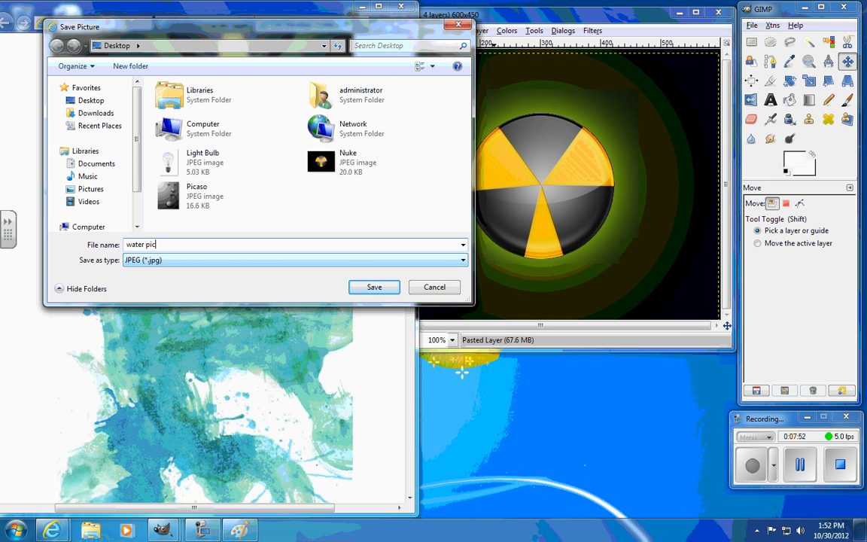
{"action": "left_click", "coordinate": [373, 289]}
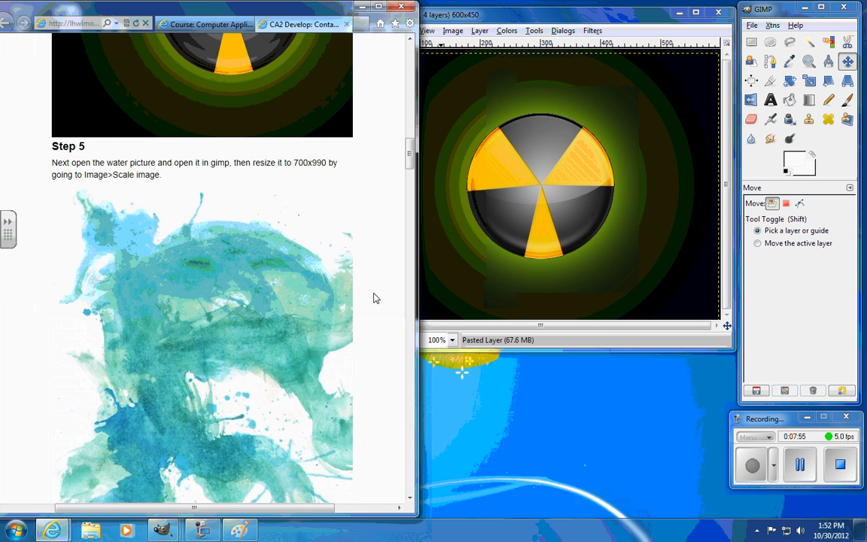
Step: Minimize the browser and, for the desktop file water picture, choose to open it with another program and browse for that program
{"action": "left_click", "coordinate": [362, 6]}
{"action": "right_click", "coordinate": [111, 155]}
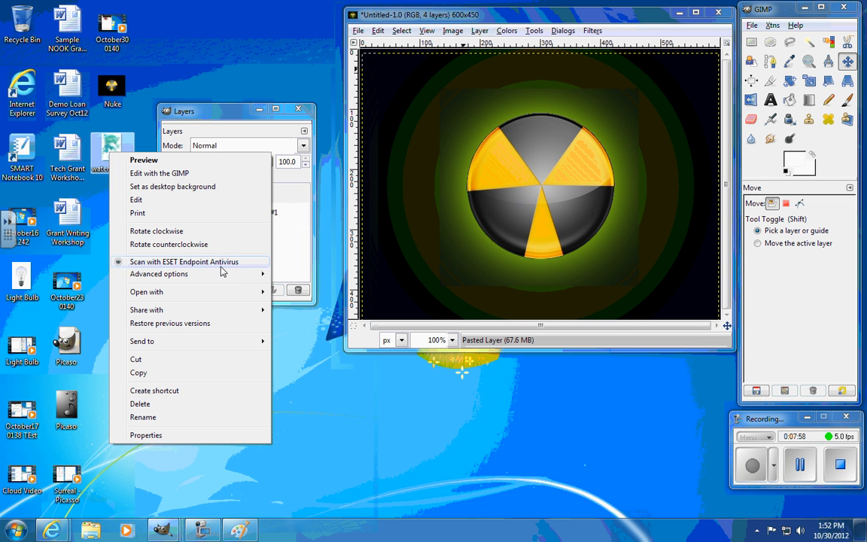
{"action": "mouse_move", "coordinate": [228, 292]}
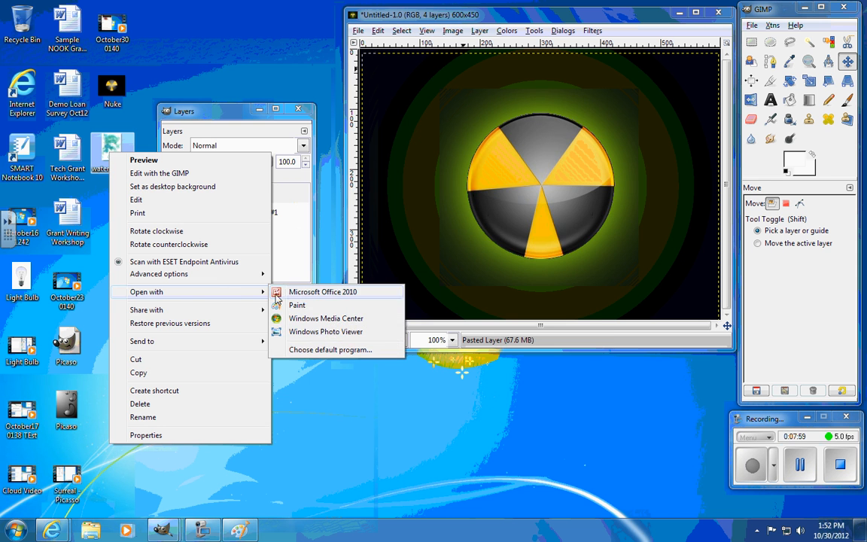
{"action": "left_click", "coordinate": [301, 350]}
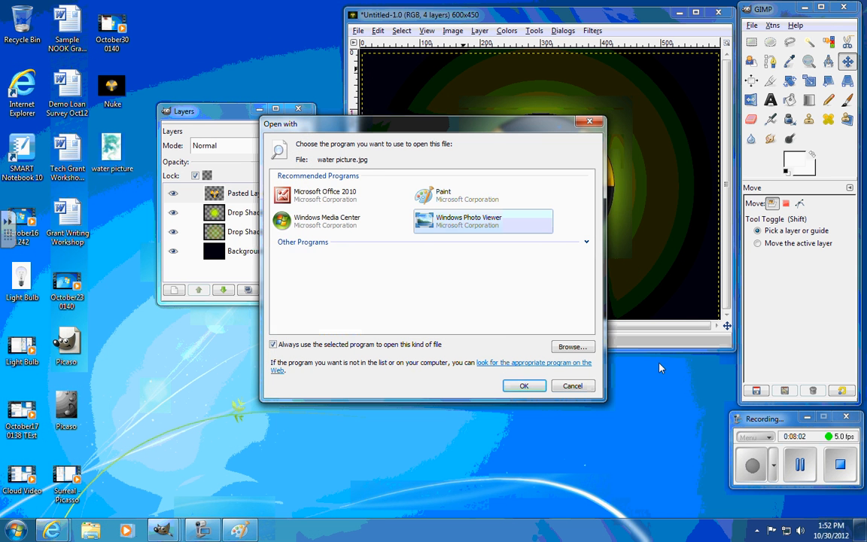
{"action": "left_click", "coordinate": [580, 349]}
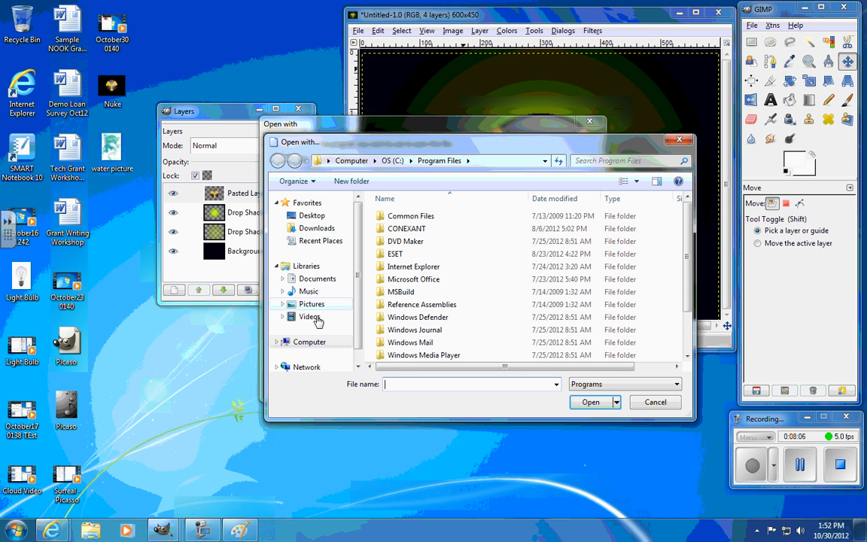
Step: Go to the GIMP-2.0 folder in Program Files (x86) on drive C: and show all file types
{"action": "left_click", "coordinate": [309, 342]}
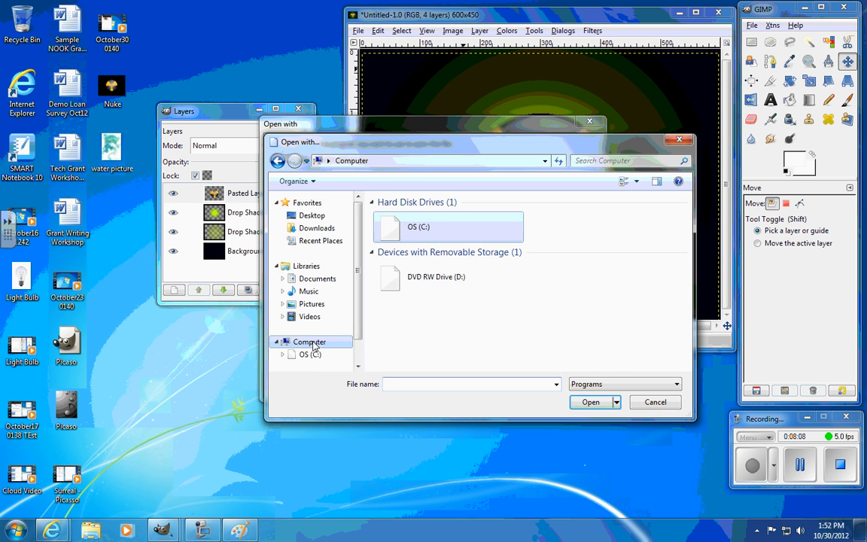
{"action": "double_click", "coordinate": [421, 226]}
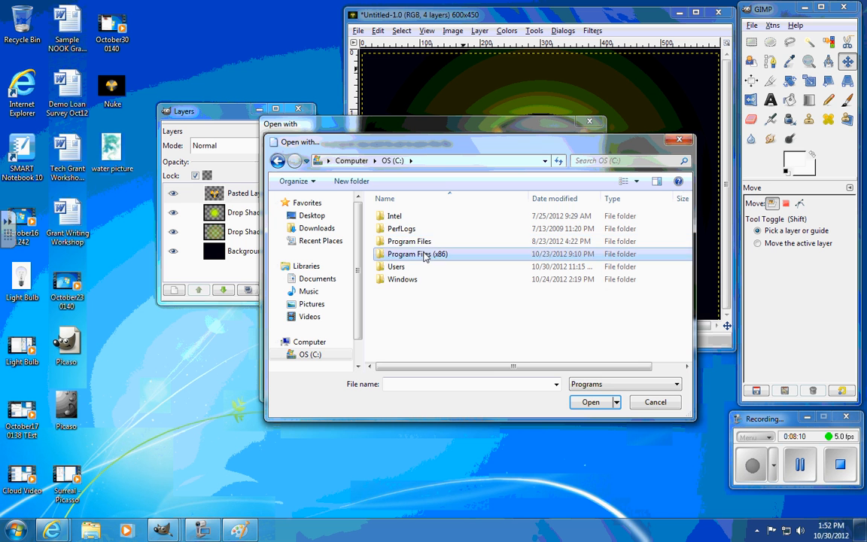
{"action": "double_click", "coordinate": [421, 254]}
{"action": "double_click", "coordinate": [411, 267]}
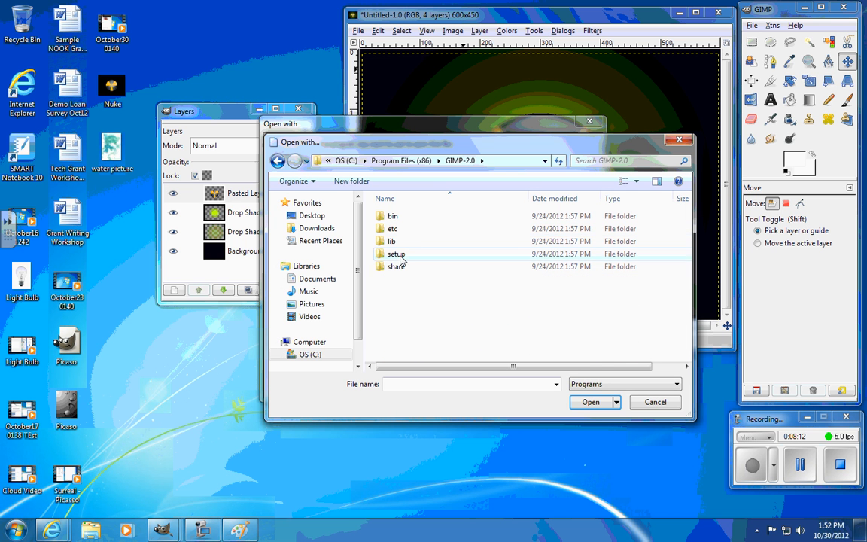
{"action": "left_click", "coordinate": [583, 385]}
{"action": "left_click", "coordinate": [583, 405]}
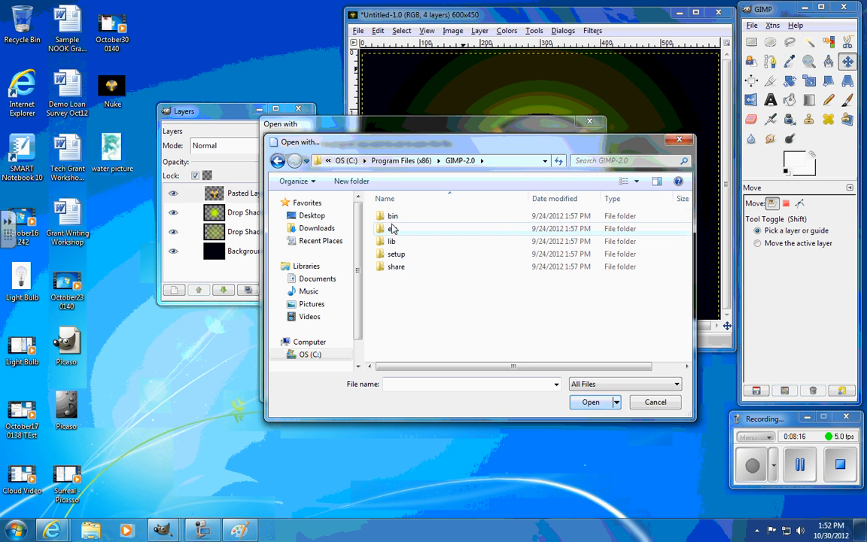
{"action": "left_click", "coordinate": [277, 162]}
{"action": "left_click", "coordinate": [278, 161]}
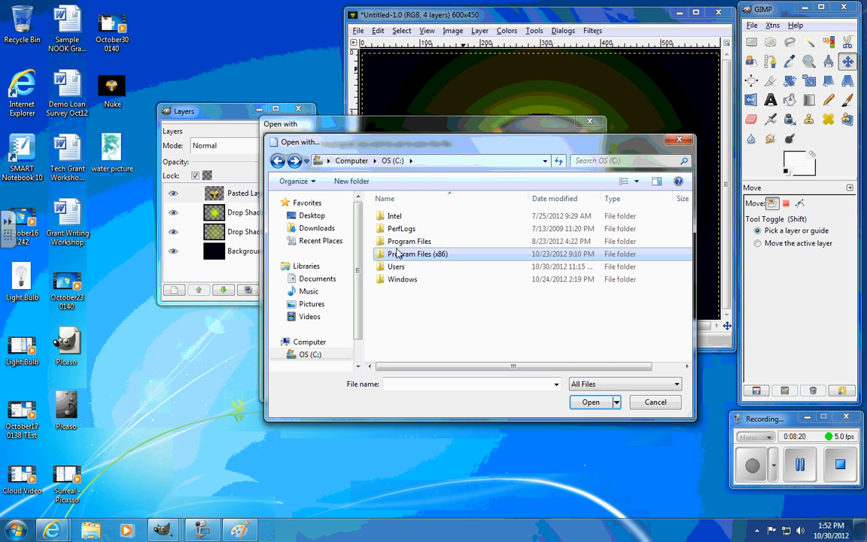
{"action": "double_click", "coordinate": [397, 256]}
{"action": "left_click", "coordinate": [314, 217]}
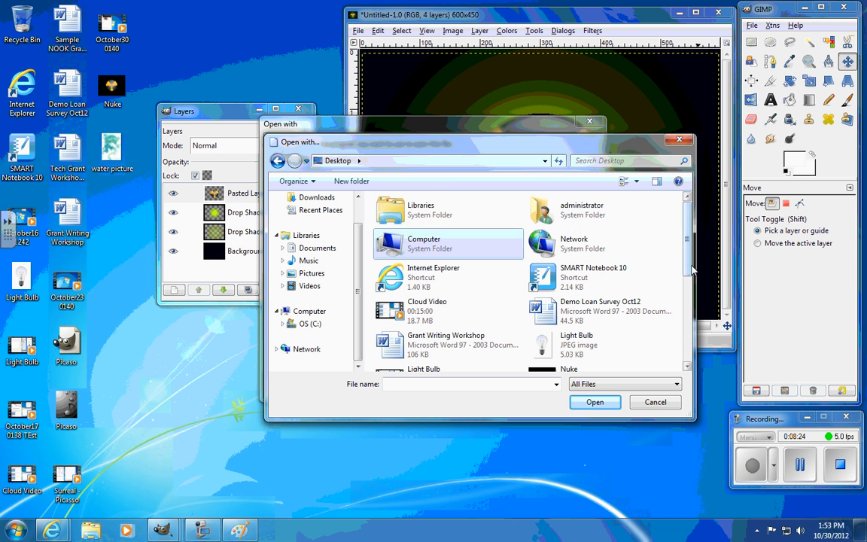
{"action": "left_click_drag", "start_coordinate": [692, 269], "coordinate": [705, 207]}
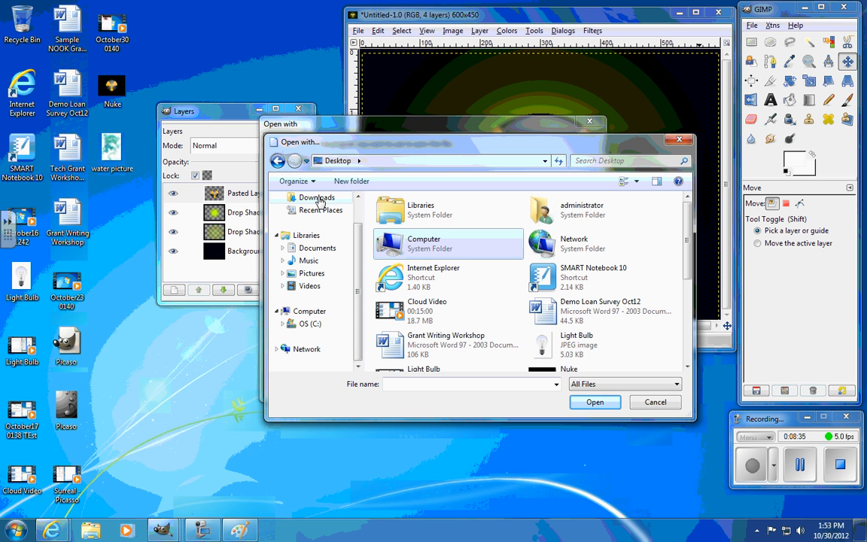
Step: Choose gimp-2.4 from the GIMP-2.0 bin folder as the program and open water picture.jpg with it
{"action": "scroll", "coordinate": [354, 256], "scroll_direction": "up", "scroll_amount": 1}
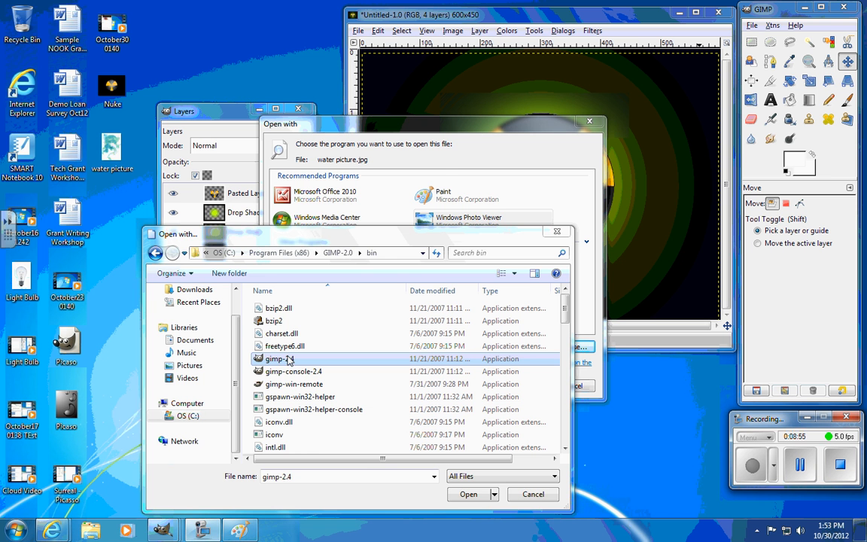
{"action": "left_click", "coordinate": [469, 494]}
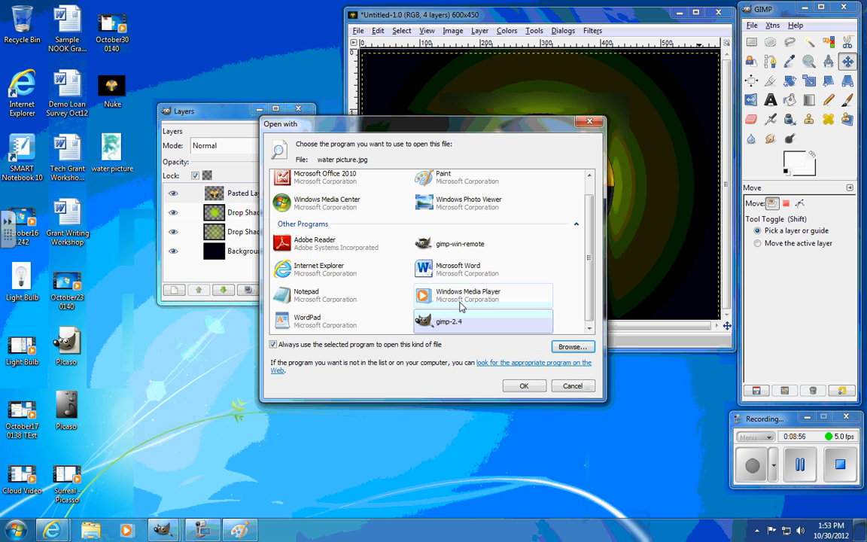
{"action": "left_click", "coordinate": [524, 385]}
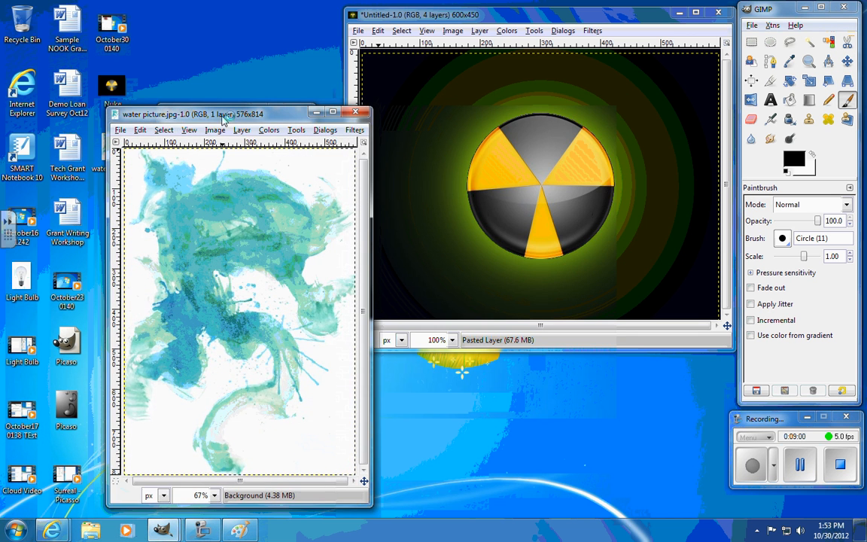
Step: Bring back the browser tutorial at Step 5 and place the water picture window beside it
{"action": "left_click_drag", "start_coordinate": [222, 117], "coordinate": [466, 44]}
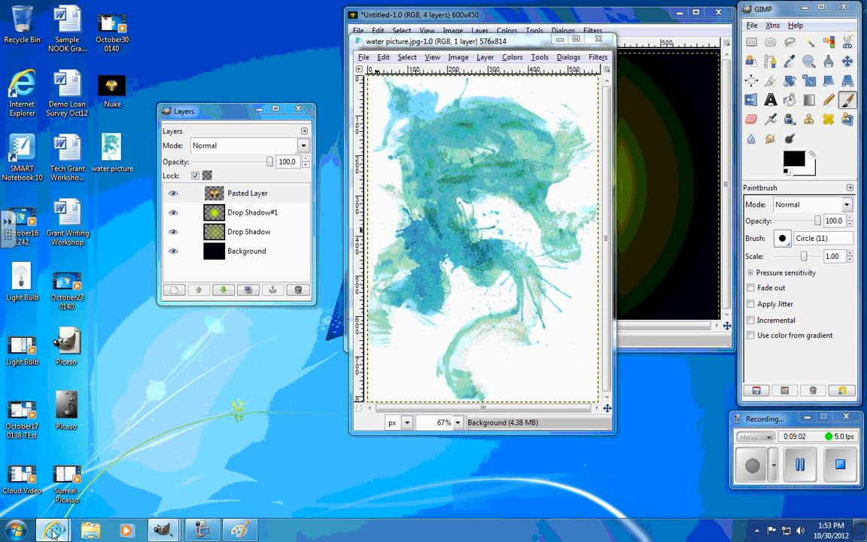
{"action": "mouse_move", "coordinate": [55, 531]}
{"action": "left_click", "coordinate": [198, 473]}
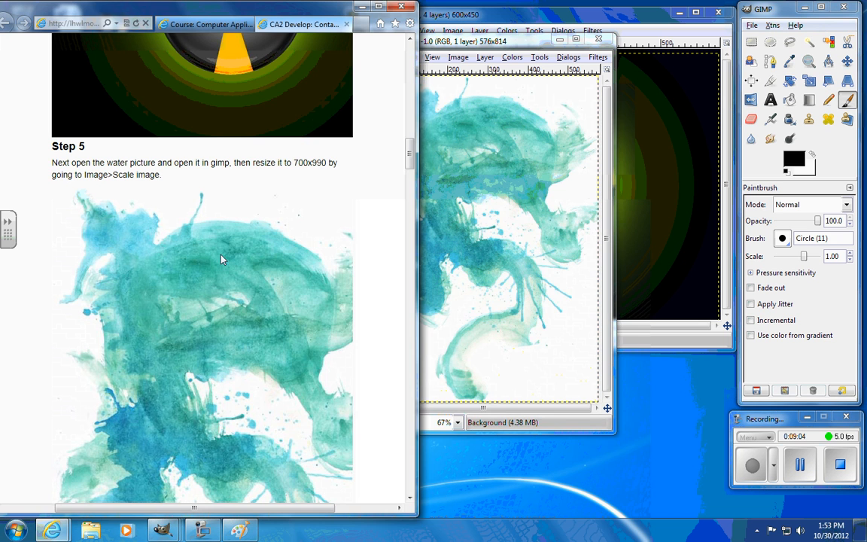
{"action": "left_click_drag", "start_coordinate": [465, 42], "coordinate": [564, 37]}
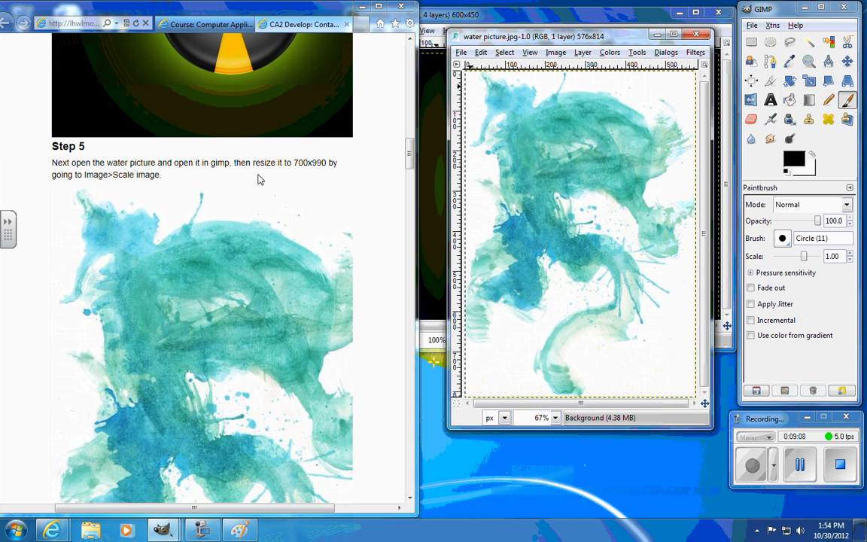
Step: Scale the water picture, entering a width of 700 and then a height of 900 pixels with the proportions linked
{"action": "left_click", "coordinate": [555, 52]}
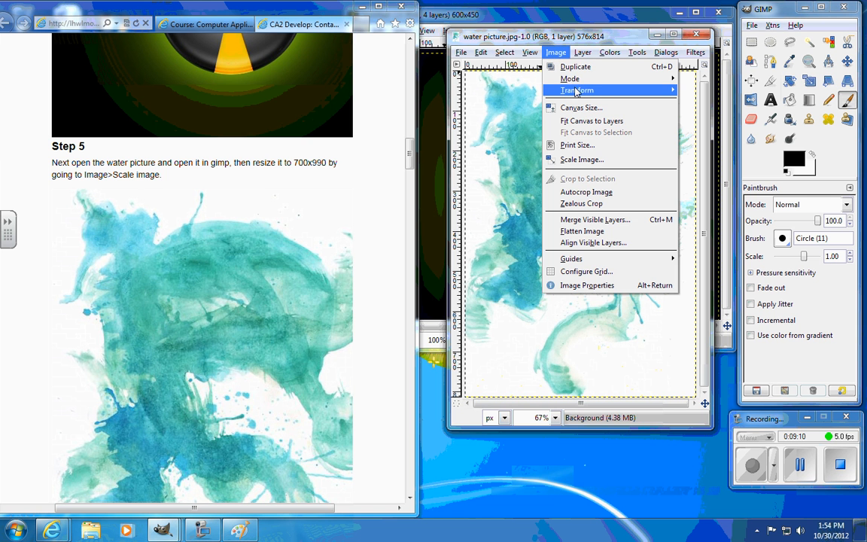
{"action": "left_click", "coordinate": [583, 159]}
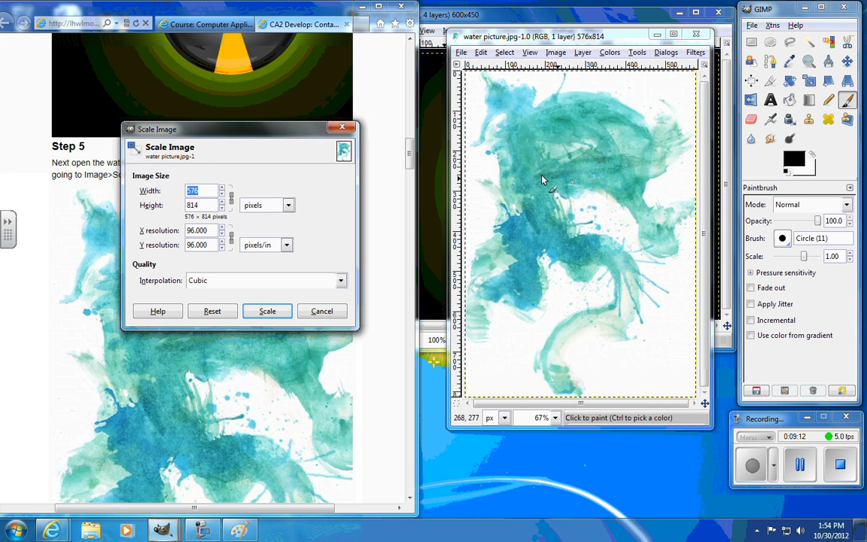
{"action": "left_click_drag", "start_coordinate": [211, 136], "coordinate": [466, 101]}
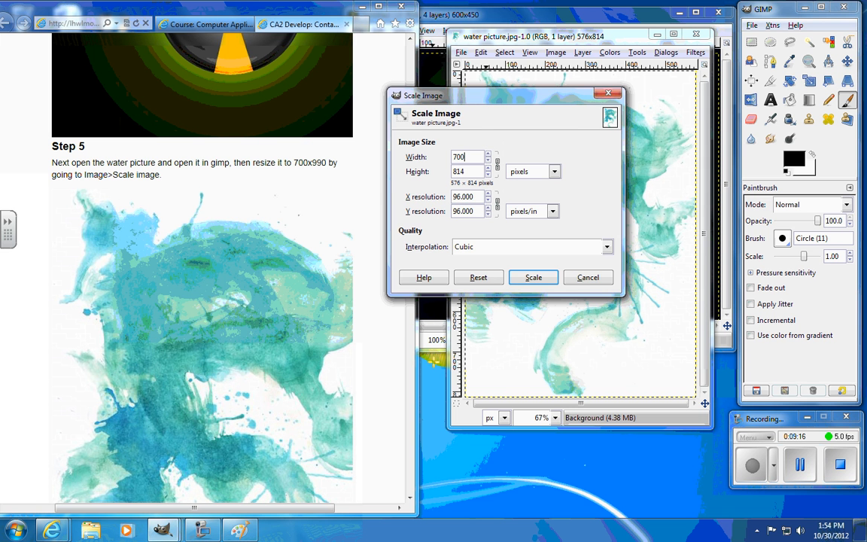
{"action": "key", "text": "Tab"}
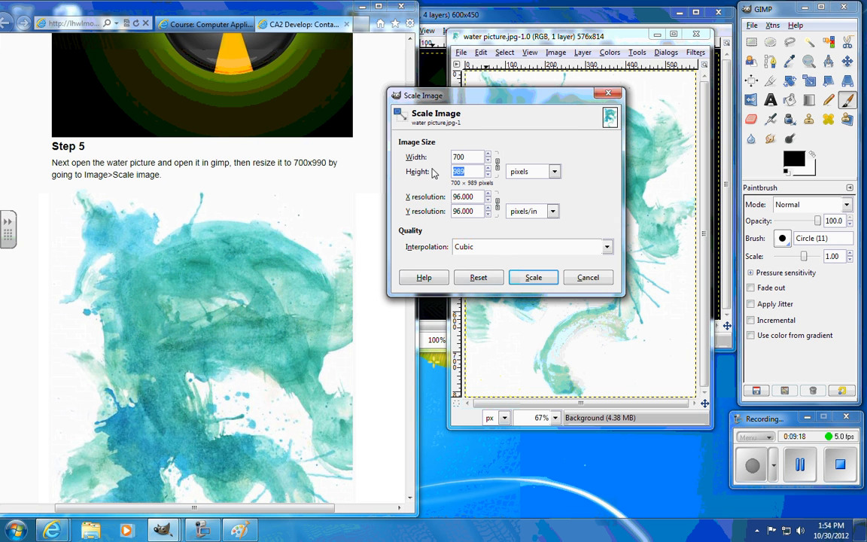
{"action": "type", "text": "900"}
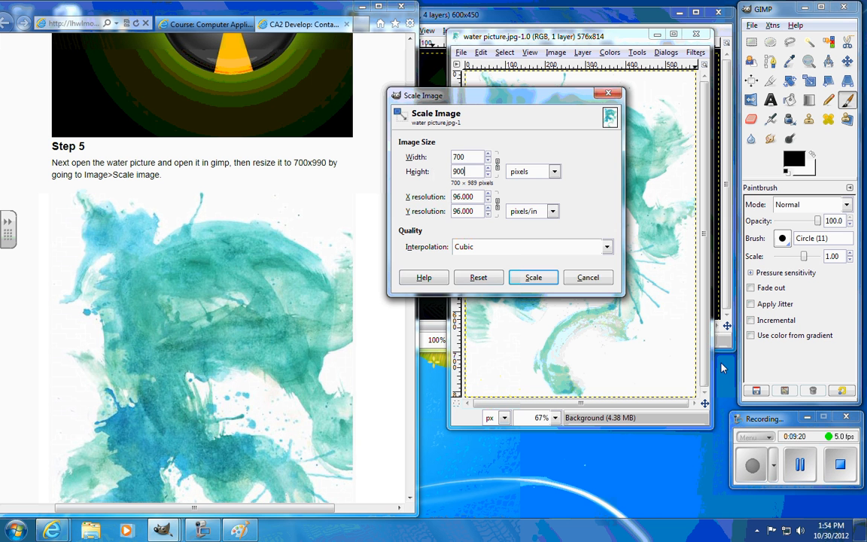
{"action": "left_click", "coordinate": [536, 277]}
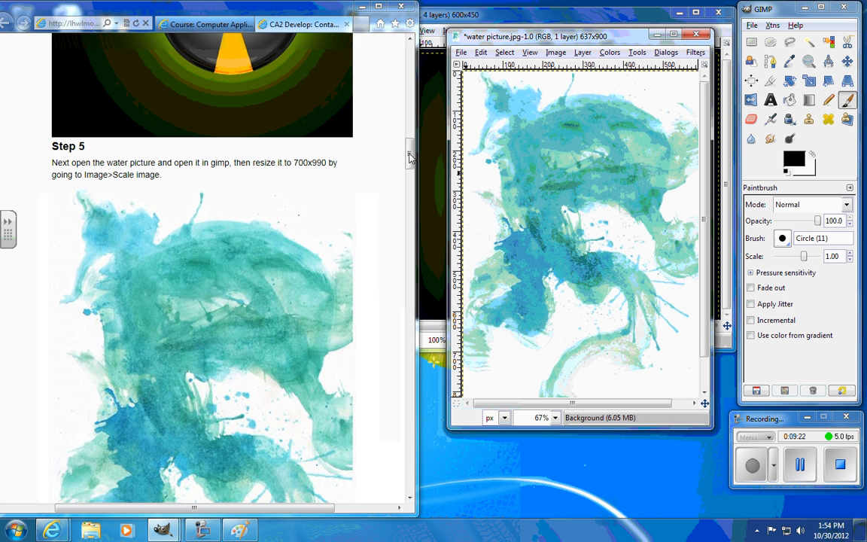
Step: Read Step 6 of the tutorial and desaturate the water picture with the shade of gray based on Lightness
{"action": "left_click_drag", "start_coordinate": [407, 157], "coordinate": [408, 200]}
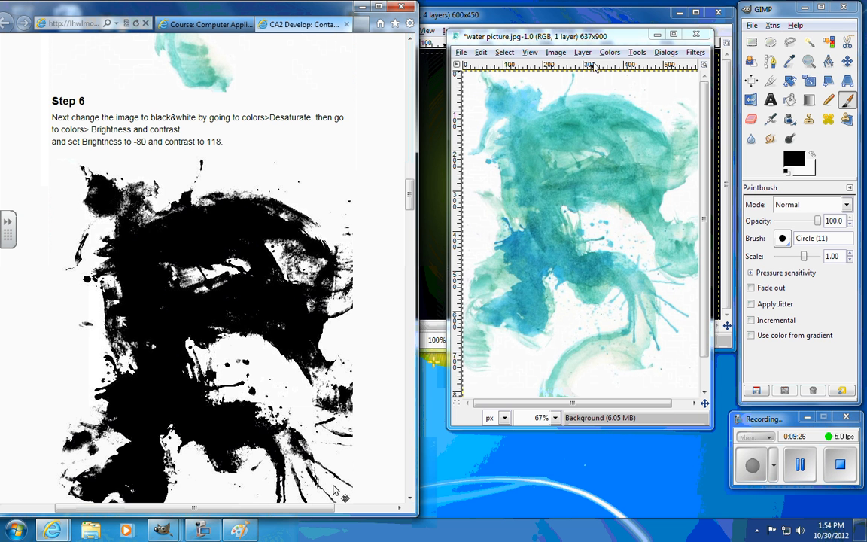
{"action": "left_click", "coordinate": [619, 53]}
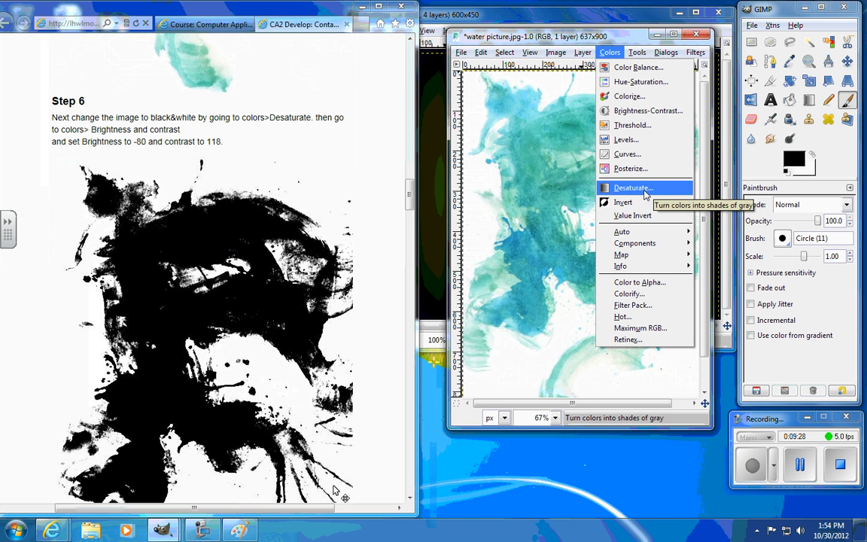
{"action": "left_click", "coordinate": [638, 186]}
{"action": "left_click_drag", "start_coordinate": [97, 22], "coordinate": [502, 85]}
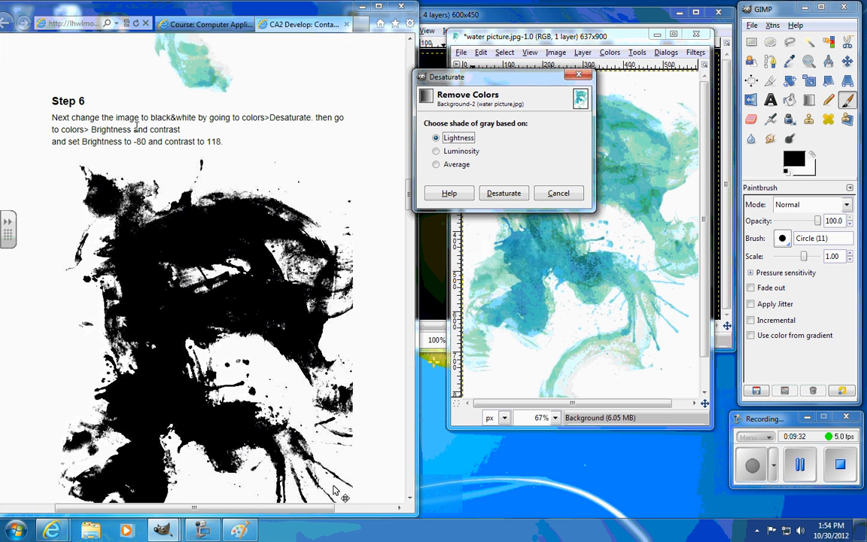
{"action": "left_click", "coordinate": [502, 193]}
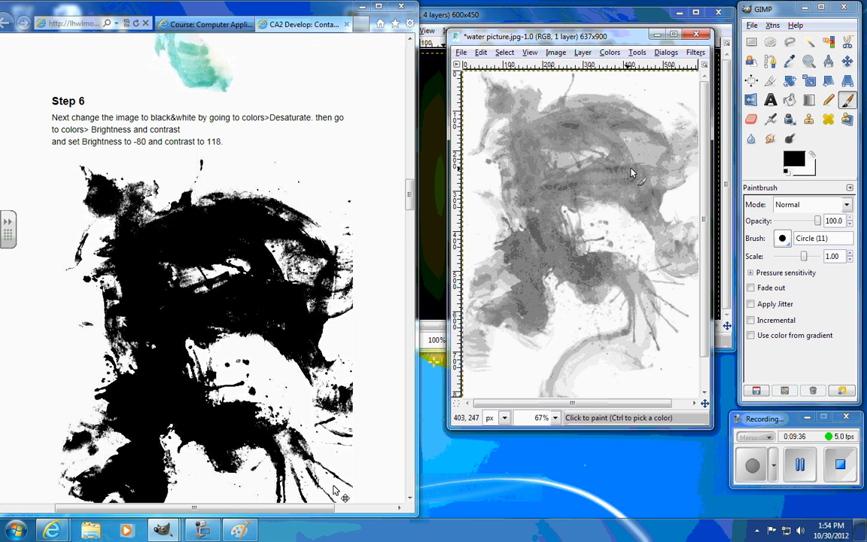
Step: Adjust the water picture's Brightness-Contrast with brightness -80 and contrast 118, checking the preview before applying it
{"action": "left_click", "coordinate": [611, 53]}
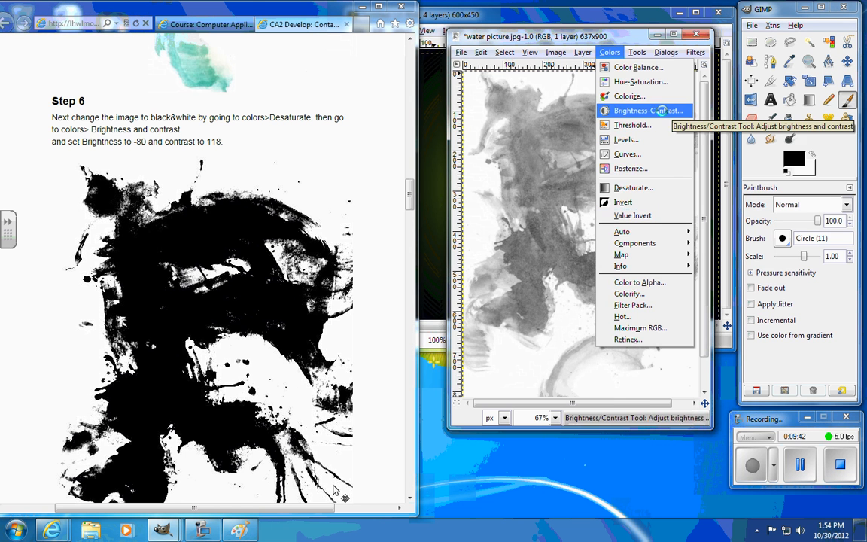
{"action": "left_click", "coordinate": [639, 111]}
{"action": "left_click_drag", "start_coordinate": [89, 30], "coordinate": [465, 72]}
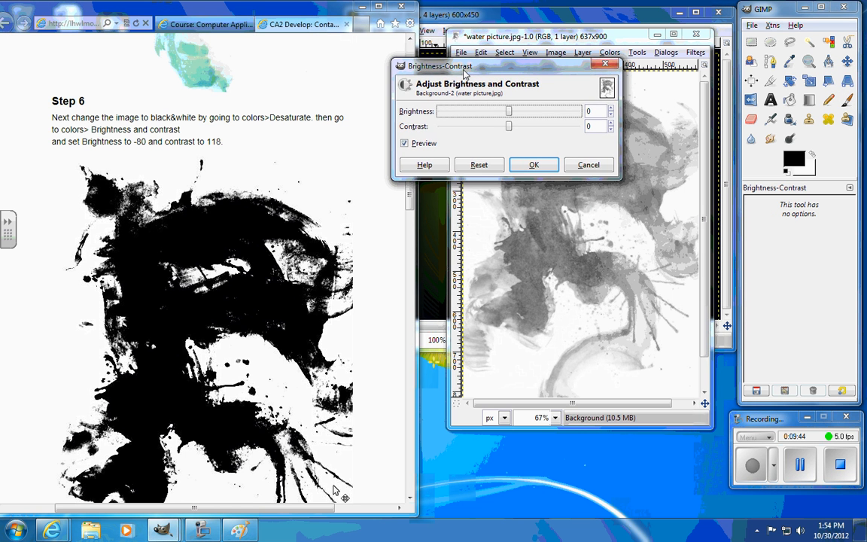
{"action": "left_click", "coordinate": [594, 109]}
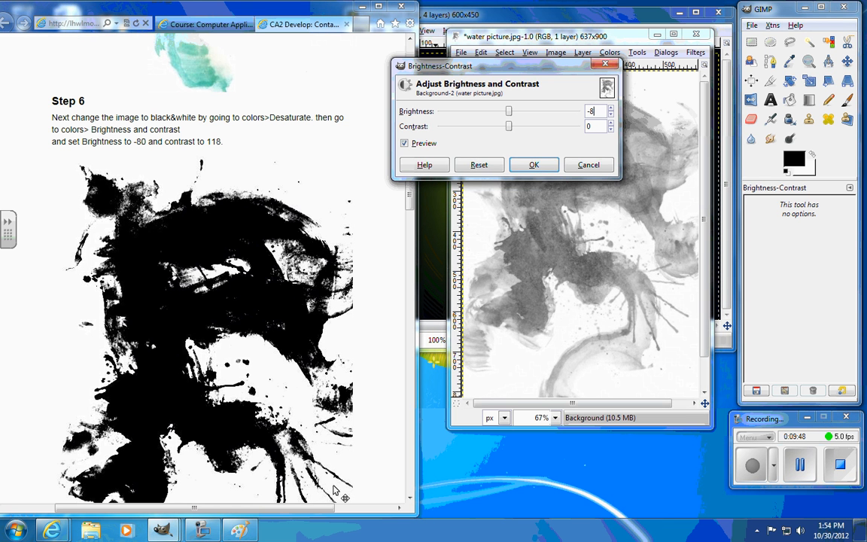
{"action": "left_click", "coordinate": [588, 126]}
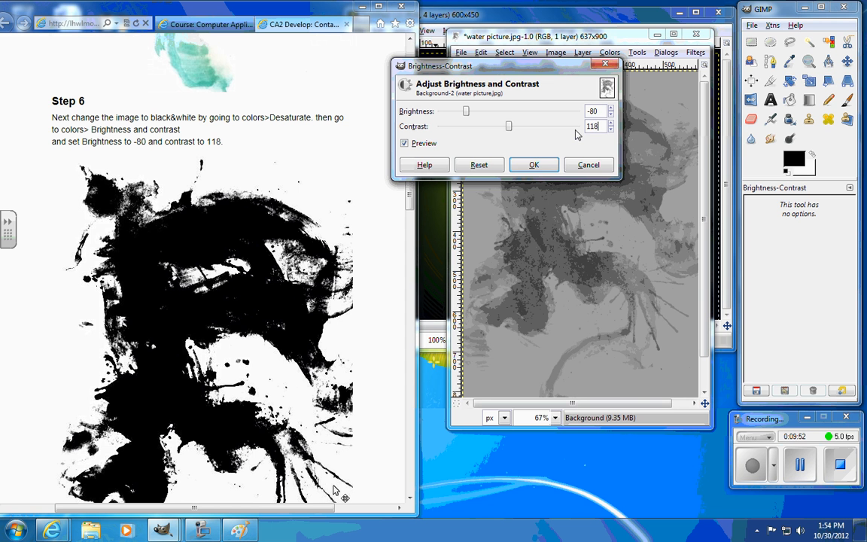
{"action": "key", "text": "Tab"}
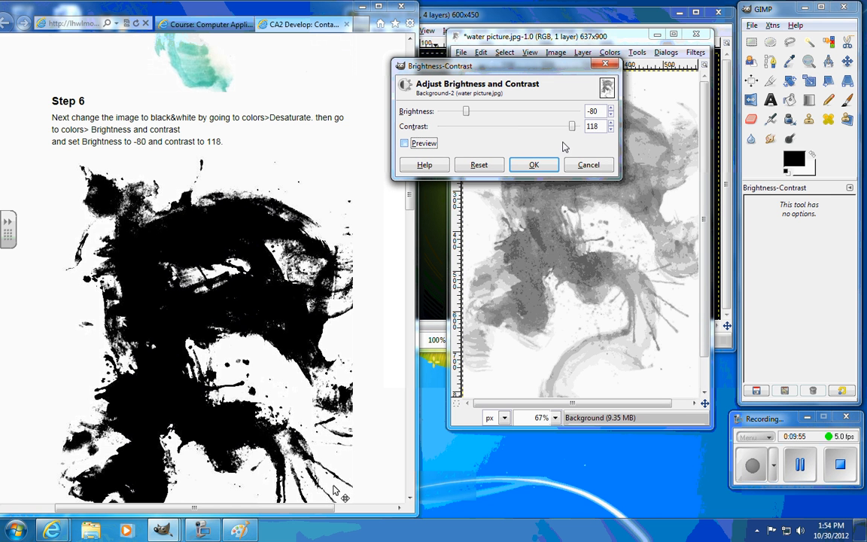
{"action": "left_click", "coordinate": [563, 131]}
{"action": "left_click_drag", "start_coordinate": [570, 131], "coordinate": [574, 131]}
{"action": "left_click", "coordinate": [404, 143]}
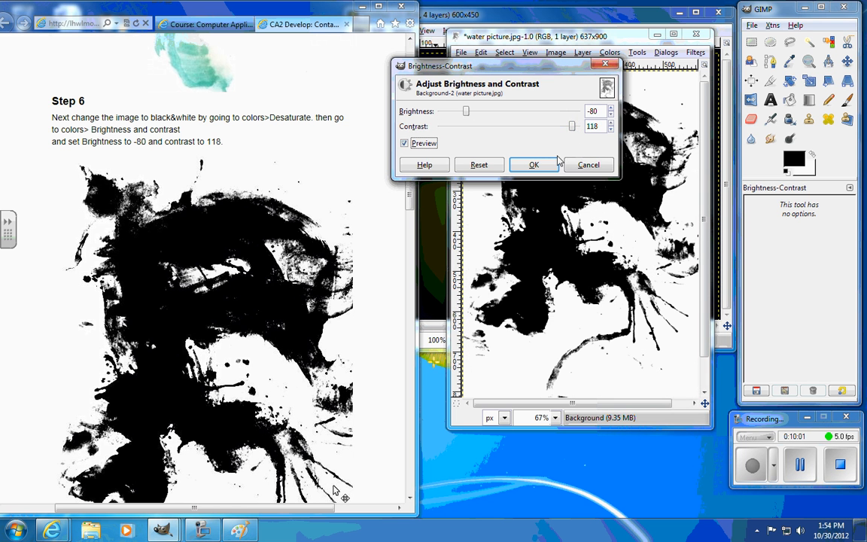
{"action": "left_click", "coordinate": [534, 164]}
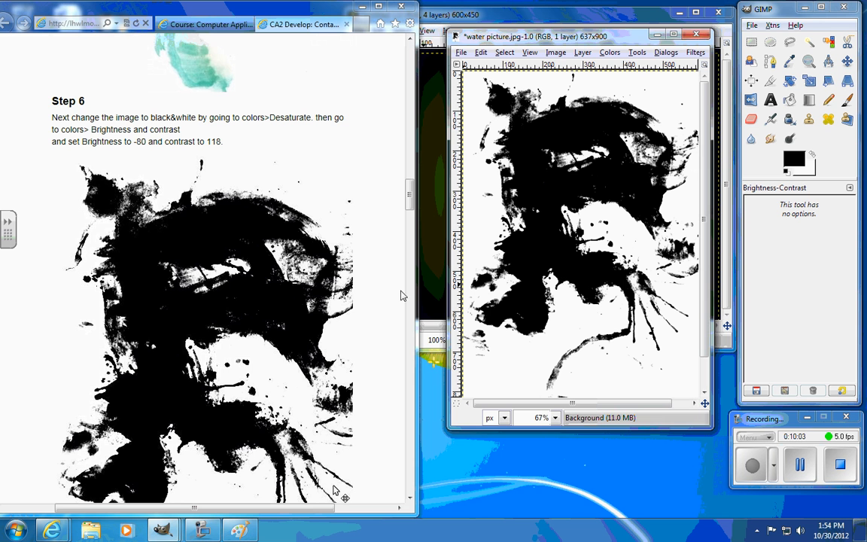
Step: Read Step 7 of the tutorial and copy the visible content of the water picture
{"action": "left_click_drag", "start_coordinate": [408, 203], "coordinate": [410, 241]}
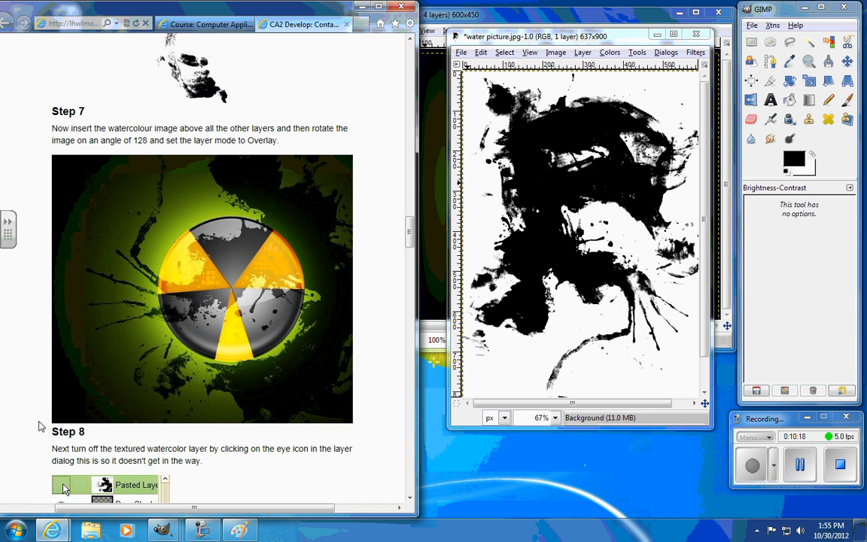
{"action": "right_click", "coordinate": [606, 194]}
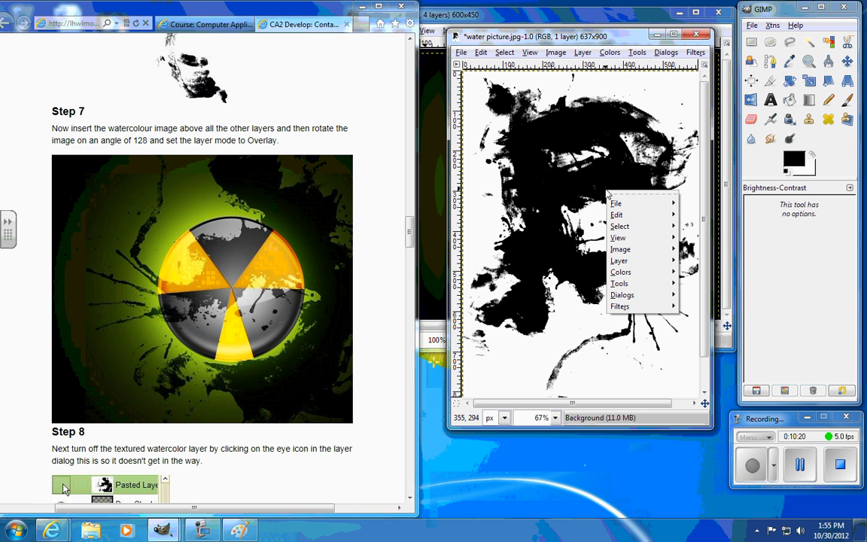
{"action": "mouse_move", "coordinate": [626, 216]}
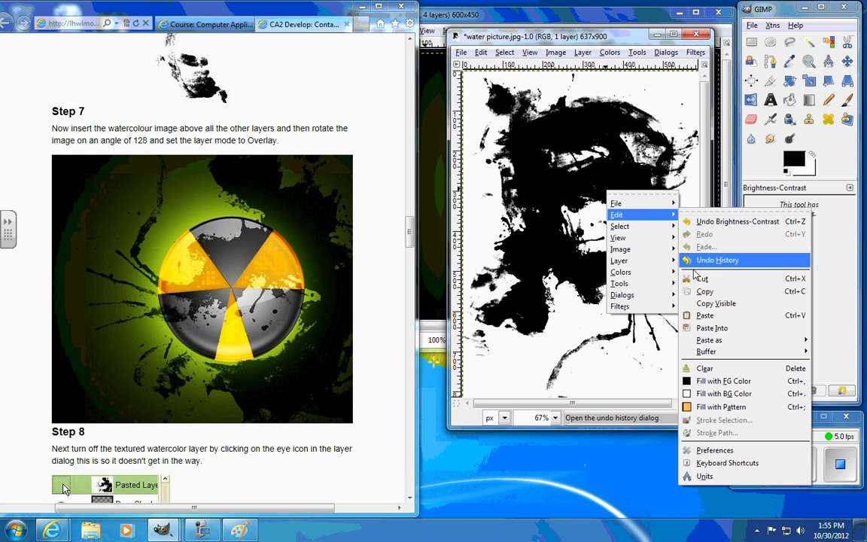
{"action": "left_click", "coordinate": [711, 304]}
Step: Paste the copied watercolour into the 600x450 radiation-symbol image using Paste Into
{"action": "left_click", "coordinate": [454, 18]}
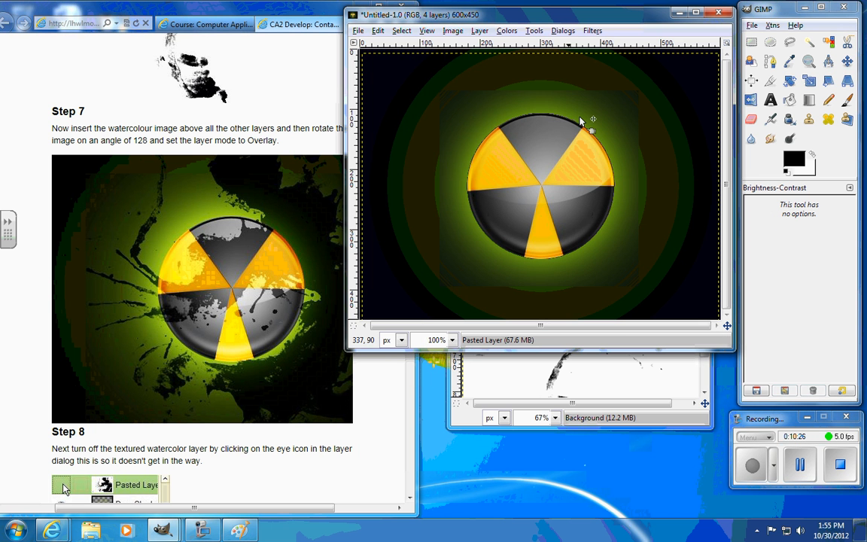
{"action": "left_click", "coordinate": [377, 30]}
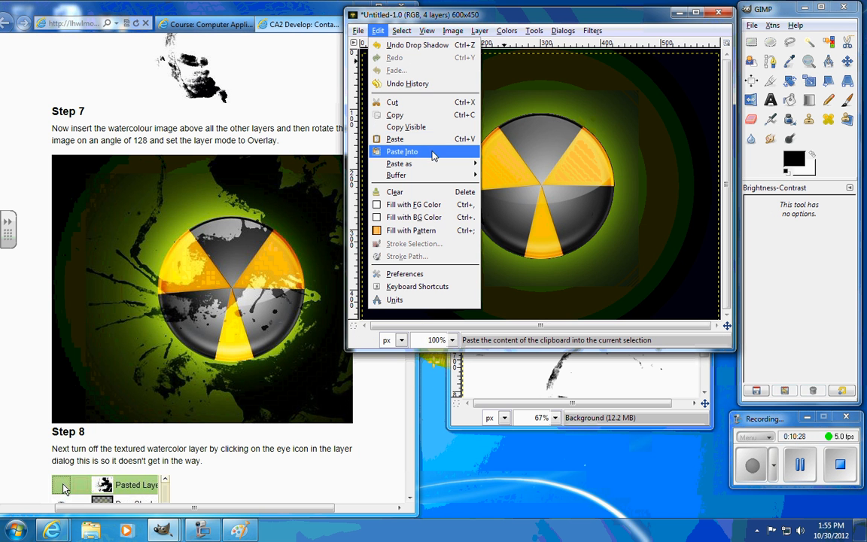
{"action": "mouse_move", "coordinate": [437, 166]}
{"action": "left_click", "coordinate": [399, 151]}
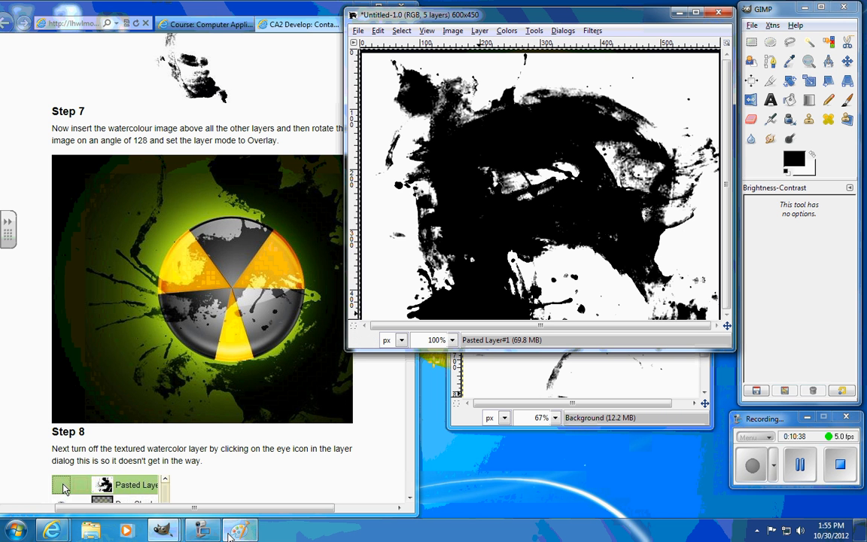
Step: Show the Layers dialog and turn the floating watercolour selection into a new layer
{"action": "mouse_move", "coordinate": [162, 529]}
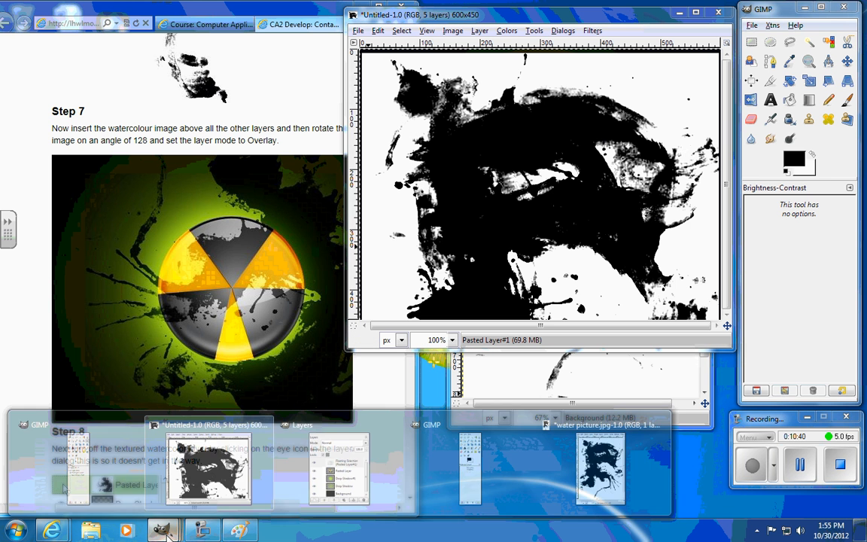
{"action": "left_click", "coordinate": [301, 474]}
{"action": "right_click", "coordinate": [249, 192]}
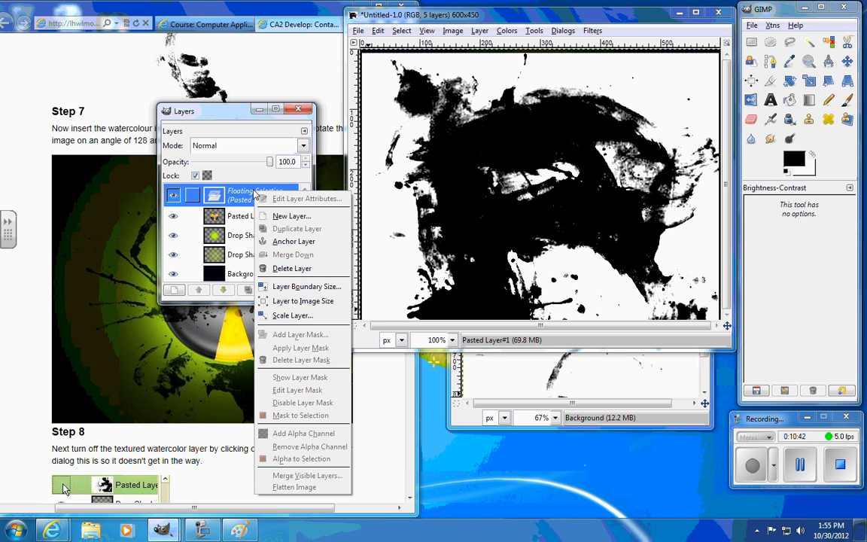
{"action": "left_click", "coordinate": [271, 215]}
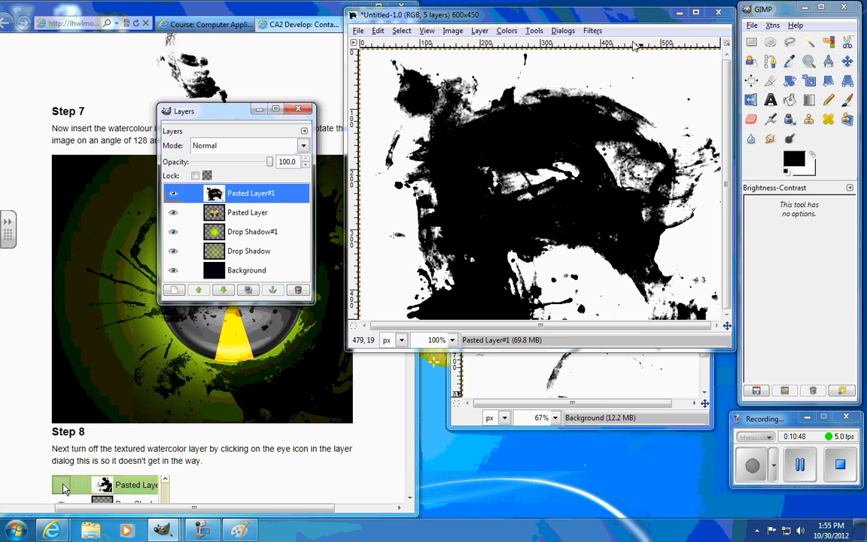
{"action": "left_click", "coordinate": [809, 42]}
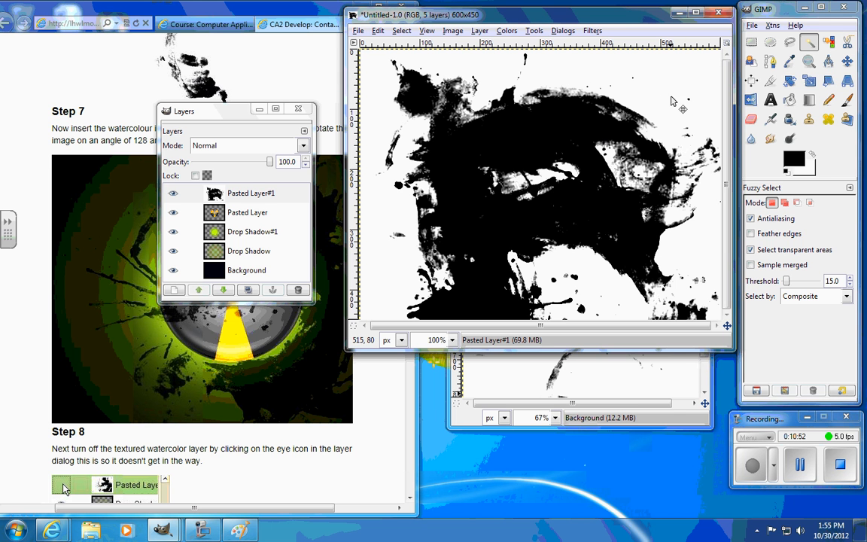
{"action": "left_click", "coordinate": [226, 194]}
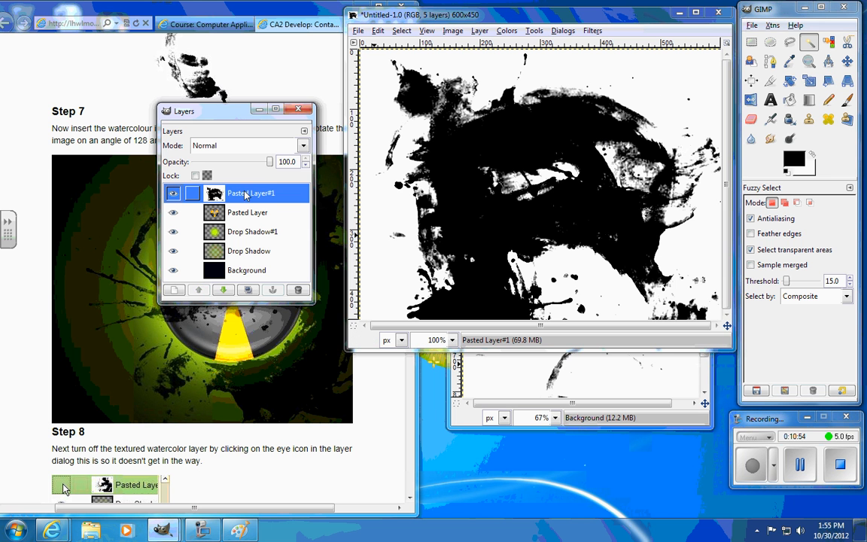
{"action": "left_click", "coordinate": [406, 30]}
{"action": "left_click", "coordinate": [406, 30]}
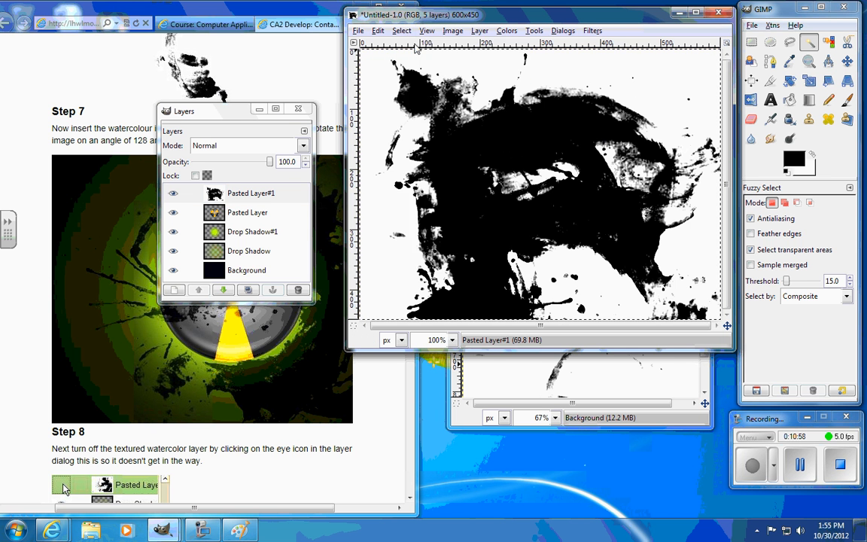
{"action": "left_click", "coordinate": [407, 30]}
{"action": "left_click", "coordinate": [441, 78]}
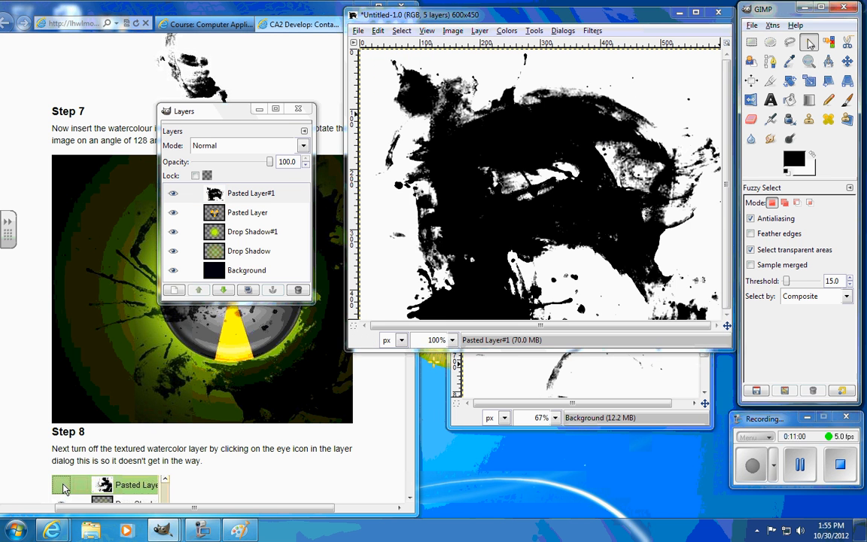
Step: Move the pasted watercolour layer slightly upwards within the radiation-symbol image
{"action": "left_click_drag", "start_coordinate": [649, 120], "coordinate": [572, 139]}
{"action": "key", "text": "o"}
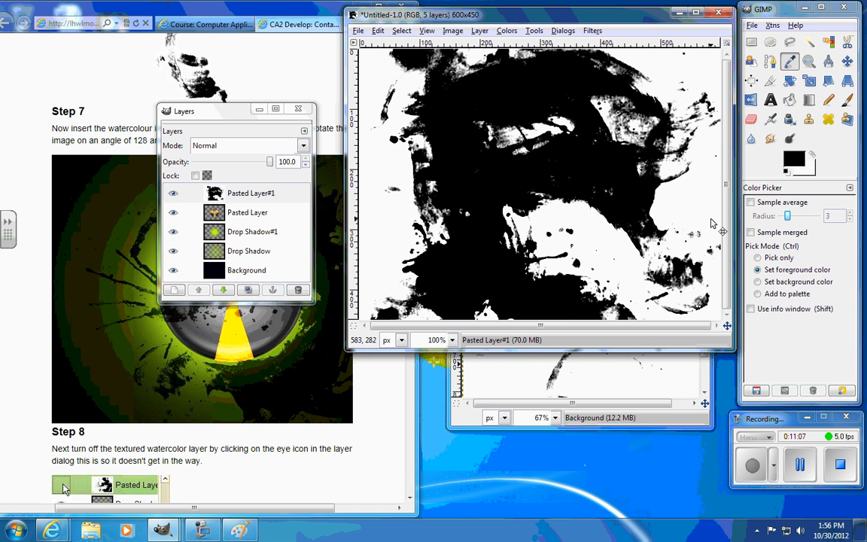
{"action": "left_click", "coordinate": [809, 43]}
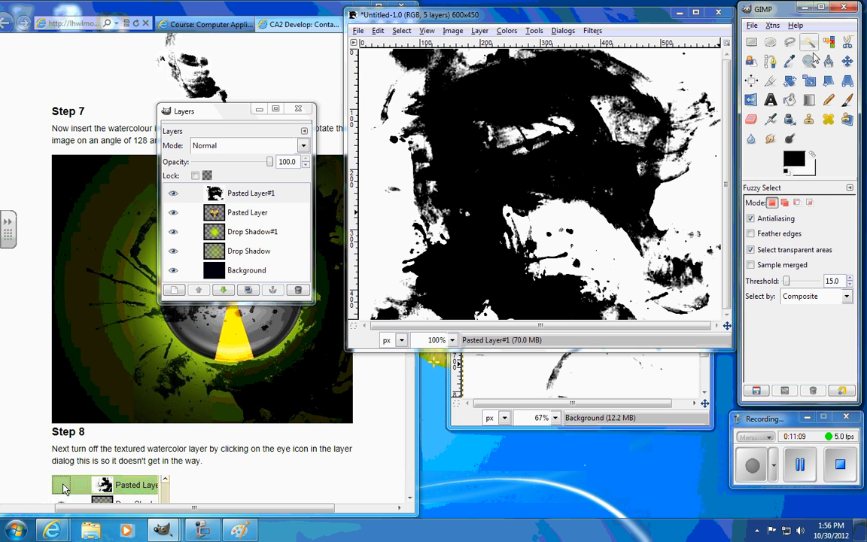
{"action": "left_click", "coordinate": [808, 61]}
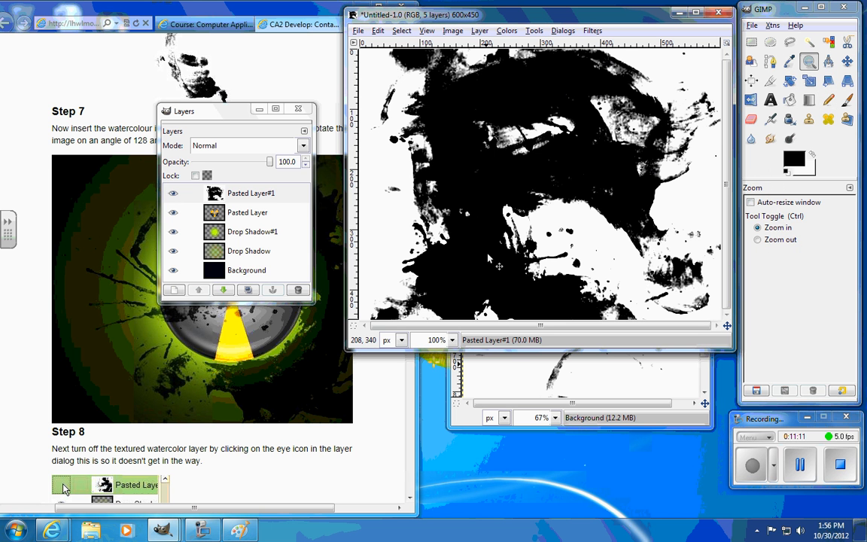
Step: Bring the water picture window forward and close it without saving the changes
{"action": "left_click", "coordinate": [229, 107]}
{"action": "left_click_drag", "start_coordinate": [230, 108], "coordinate": [233, 115]}
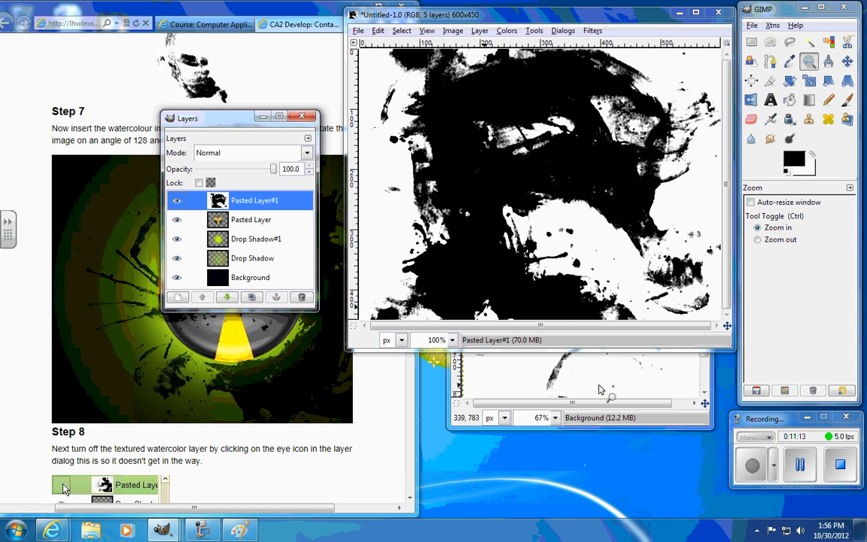
{"action": "left_click", "coordinate": [542, 359]}
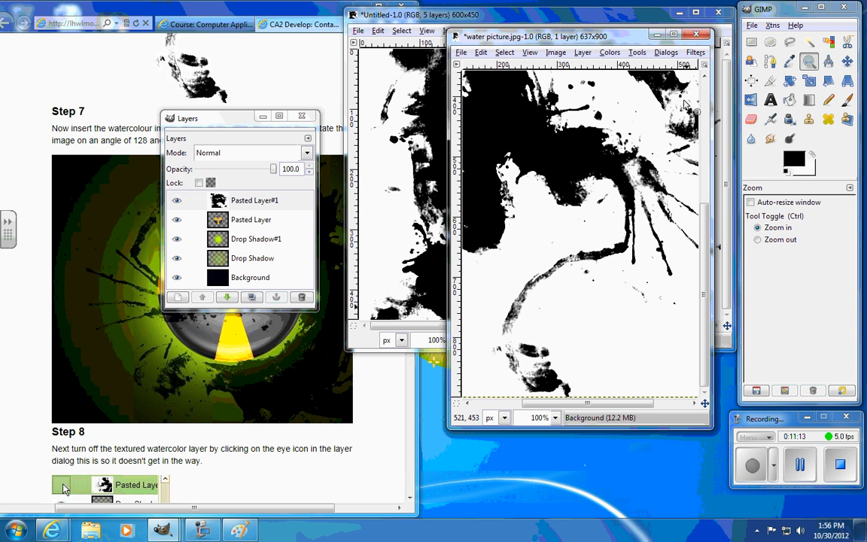
{"action": "left_click", "coordinate": [698, 36]}
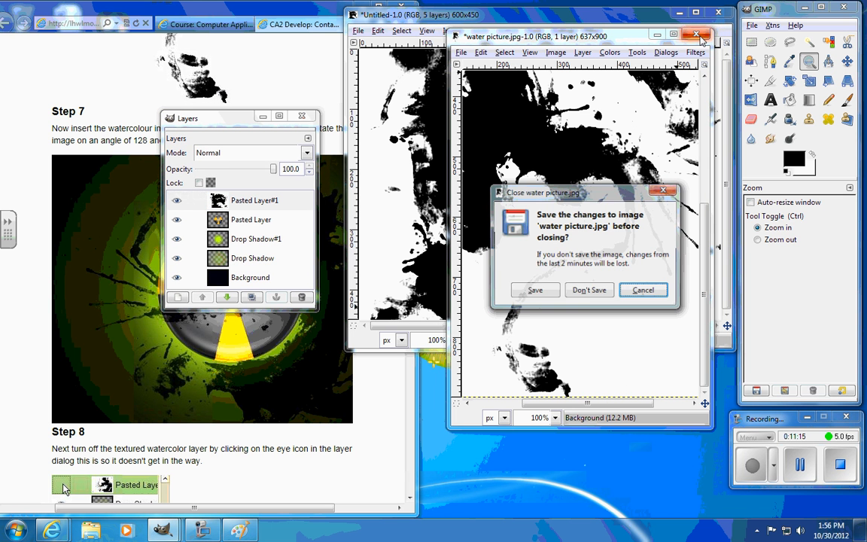
{"action": "left_click", "coordinate": [586, 298]}
{"action": "key", "text": "u"}
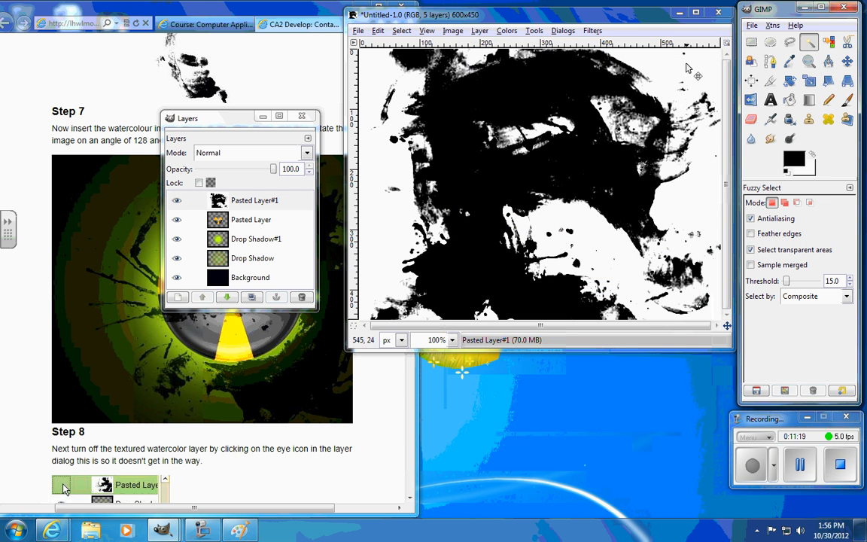
{"action": "left_click_drag", "start_coordinate": [655, 21], "coordinate": [667, 143]}
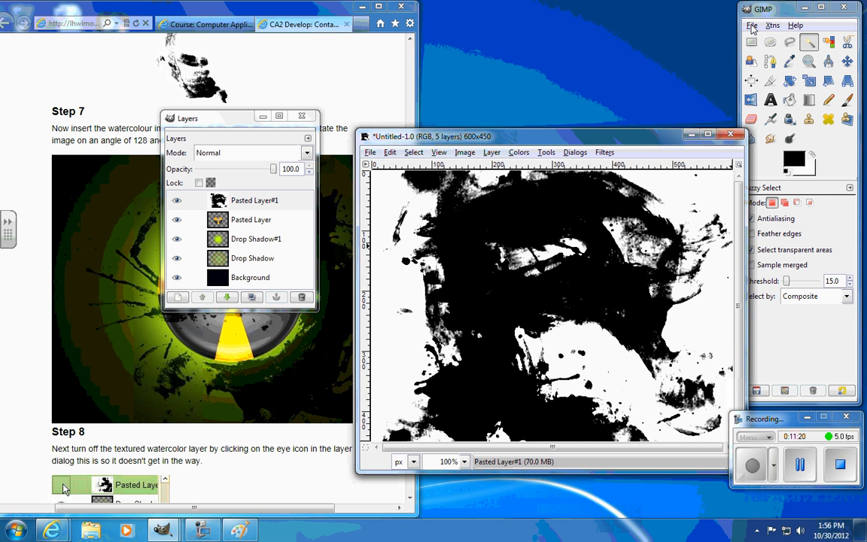
{"action": "left_click_drag", "start_coordinate": [833, 8], "coordinate": [717, 70]}
{"action": "left_click", "coordinate": [728, 70]}
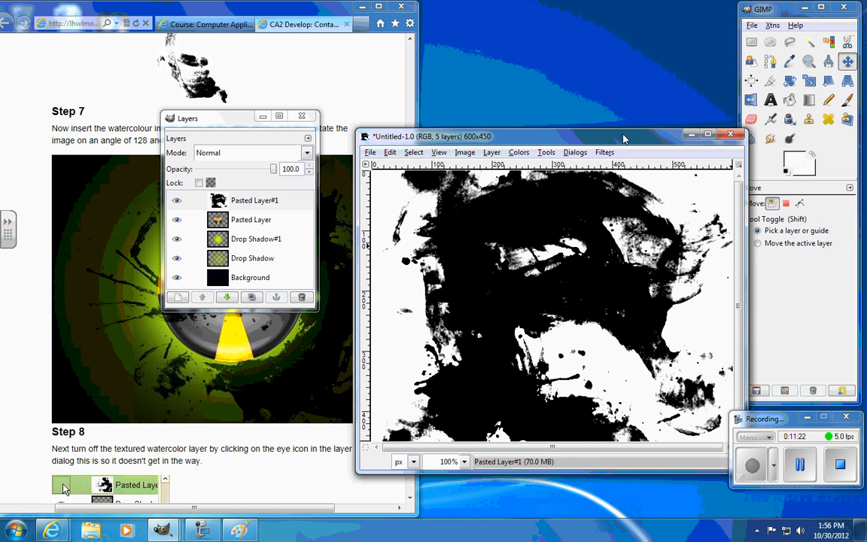
{"action": "left_click_drag", "start_coordinate": [489, 136], "coordinate": [472, 14]}
Step: Try to delete the white background of the pasted watercolour layer selected with Fuzzy Select, and undo the deletion
{"action": "left_click", "coordinate": [811, 43]}
{"action": "left_click", "coordinate": [662, 72]}
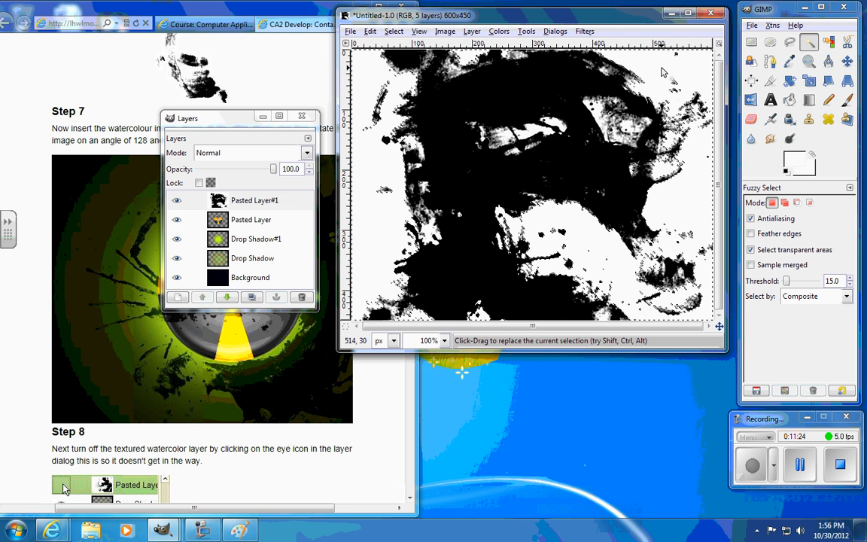
{"action": "key", "text": "Delete"}
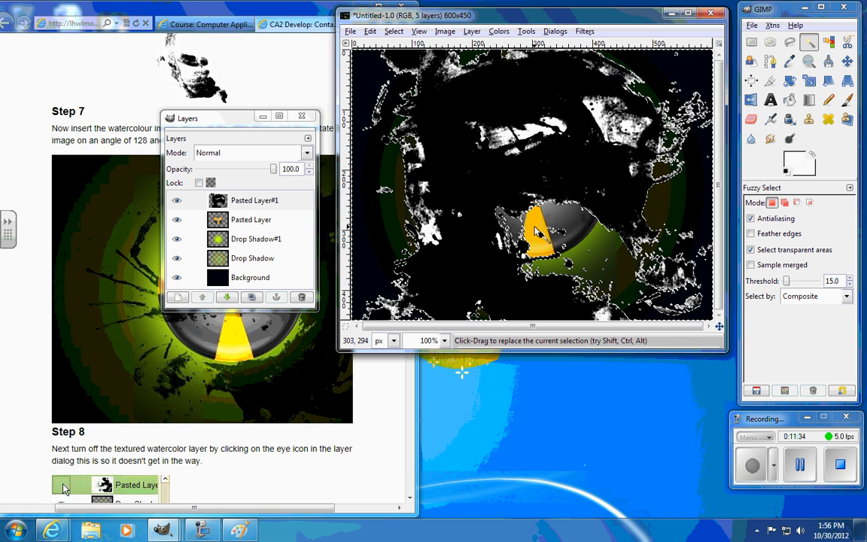
{"action": "key", "text": "ctrl+z"}
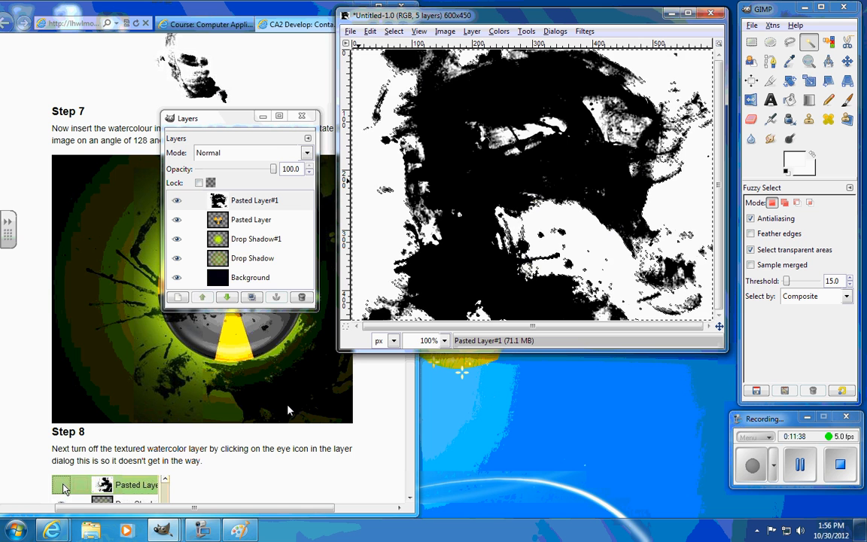
Step: Rearrange the Layers dialog and image window to uncover the tutorial's Step 7, and clear the current selection
{"action": "left_click_drag", "start_coordinate": [205, 124], "coordinate": [76, 206]}
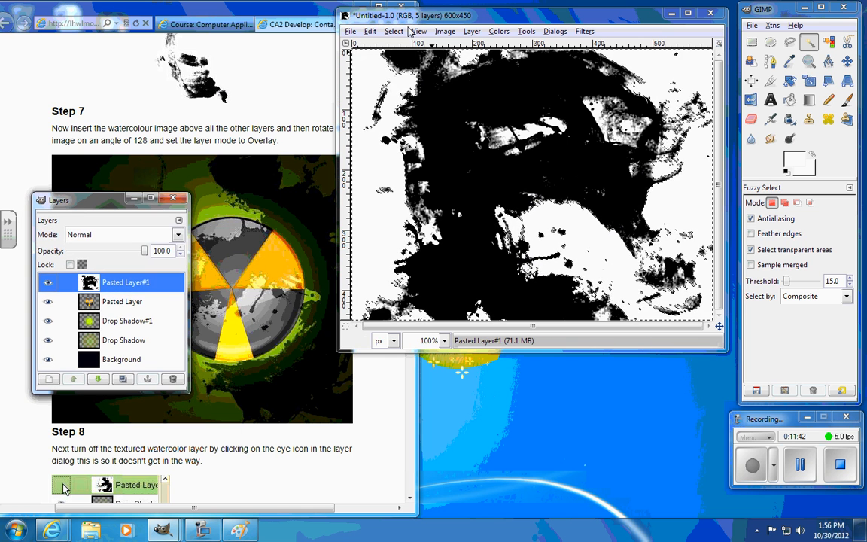
{"action": "left_click_drag", "start_coordinate": [407, 21], "coordinate": [467, 40]}
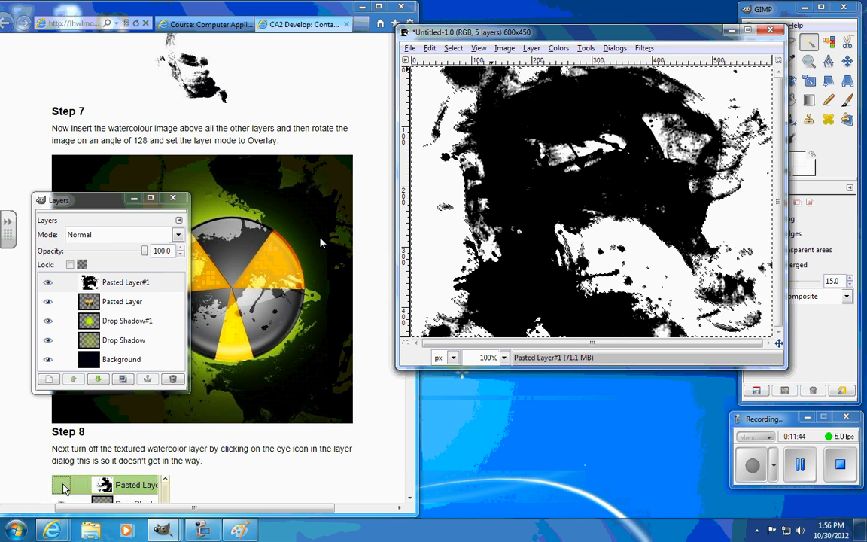
{"action": "left_click", "coordinate": [506, 49]}
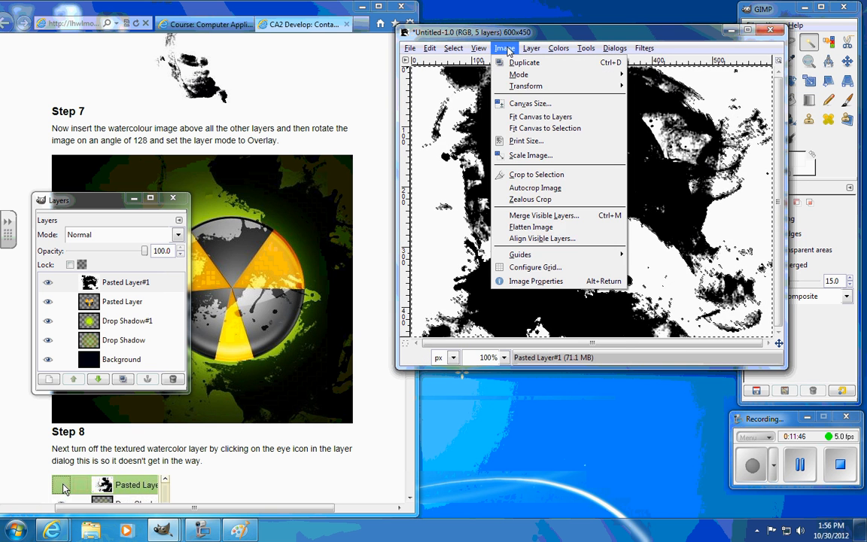
{"action": "mouse_move", "coordinate": [455, 51]}
{"action": "left_click", "coordinate": [463, 78]}
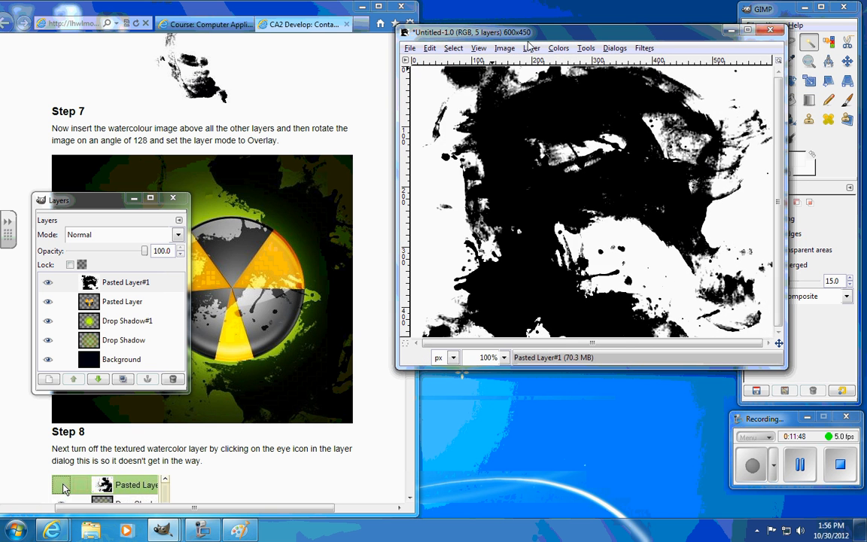
Step: Rotate the pasted watercolour layer by an arbitrary angle of 128 degrees
{"action": "left_click", "coordinate": [146, 286]}
{"action": "left_click", "coordinate": [504, 48]}
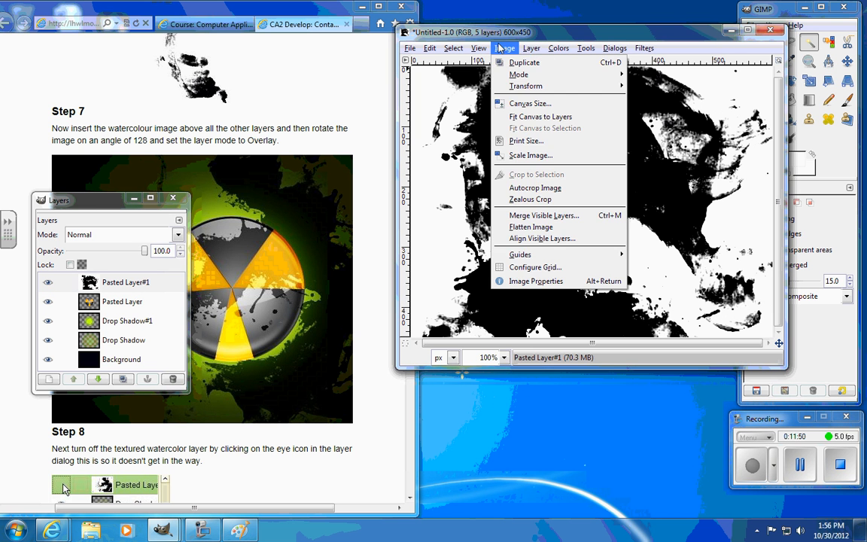
{"action": "mouse_move", "coordinate": [529, 49]}
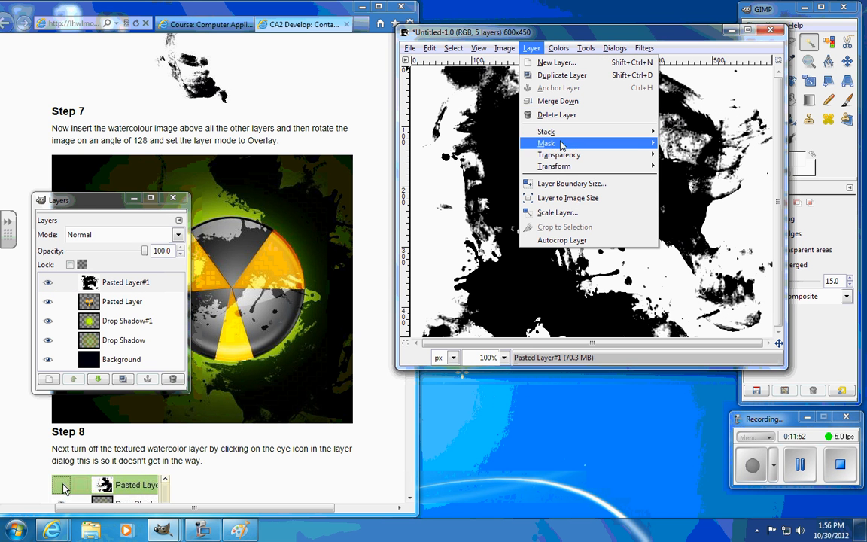
{"action": "mouse_move", "coordinate": [577, 169]}
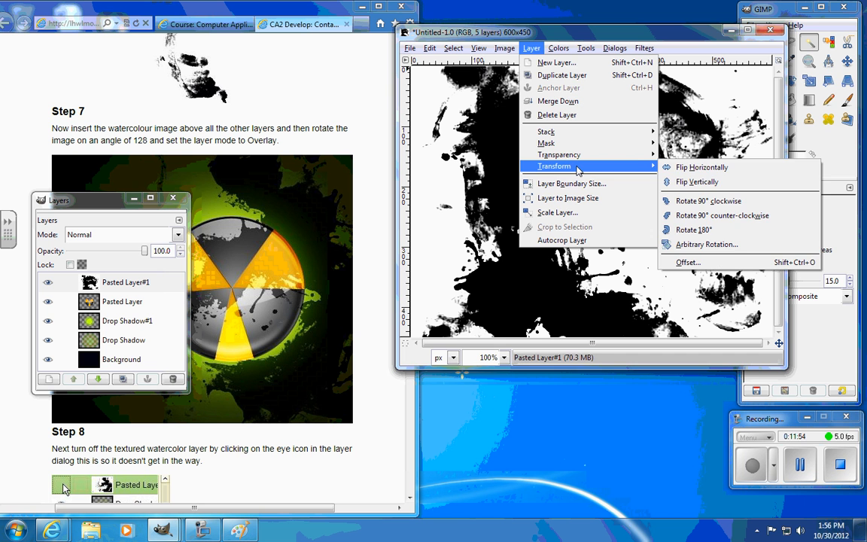
{"action": "left_click", "coordinate": [704, 244]}
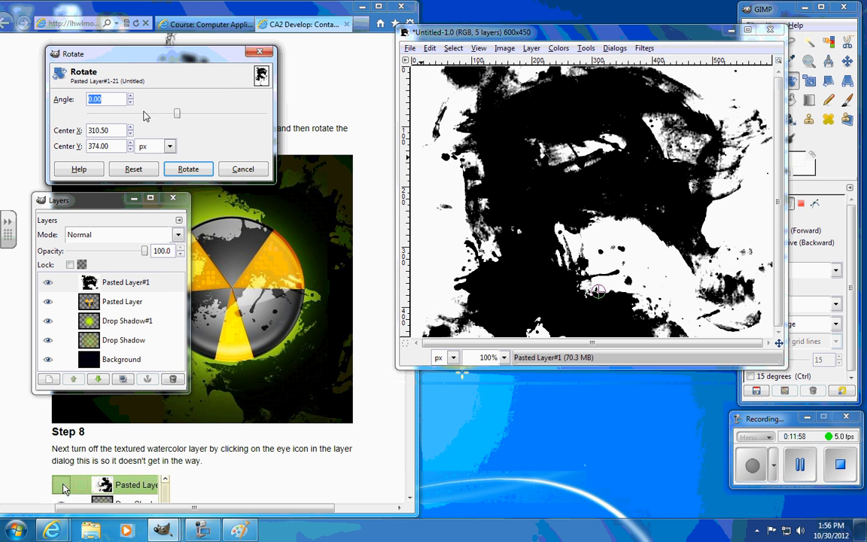
{"action": "left_click_drag", "start_coordinate": [178, 115], "coordinate": [239, 118]}
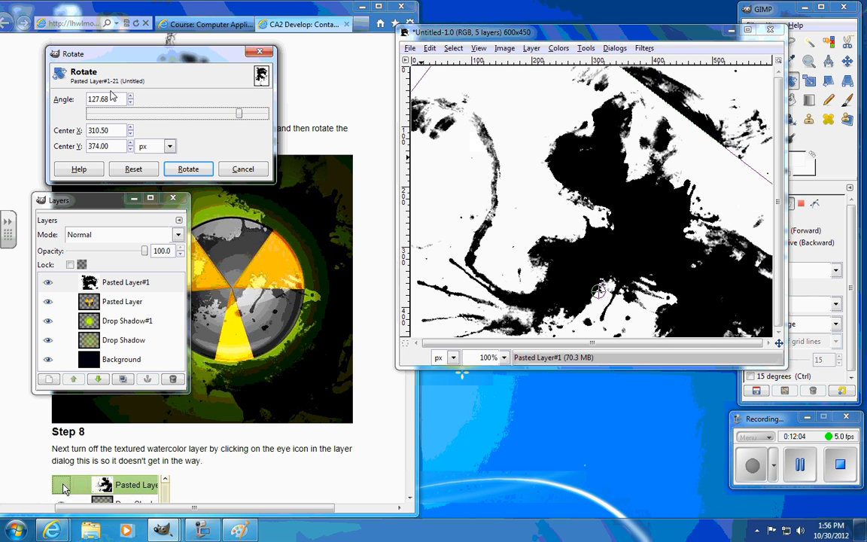
{"action": "left_click_drag", "start_coordinate": [114, 97], "coordinate": [75, 96]}
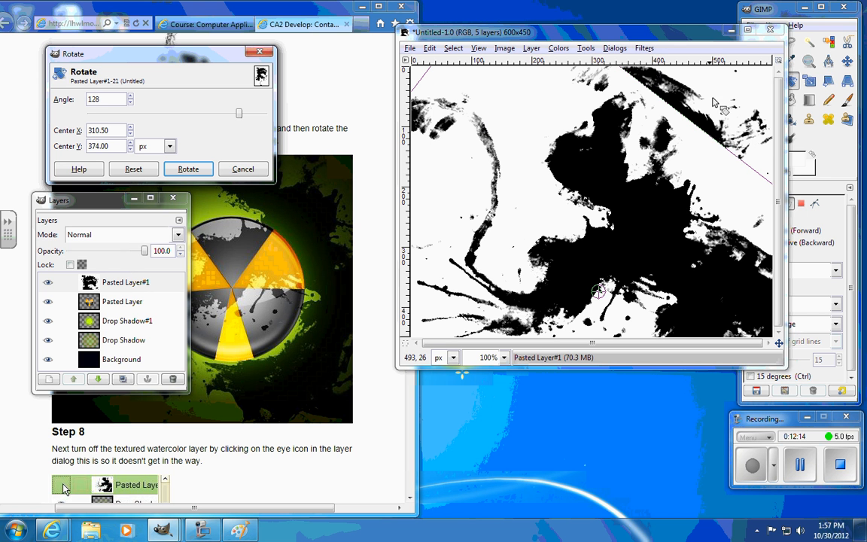
{"action": "left_click", "coordinate": [189, 170]}
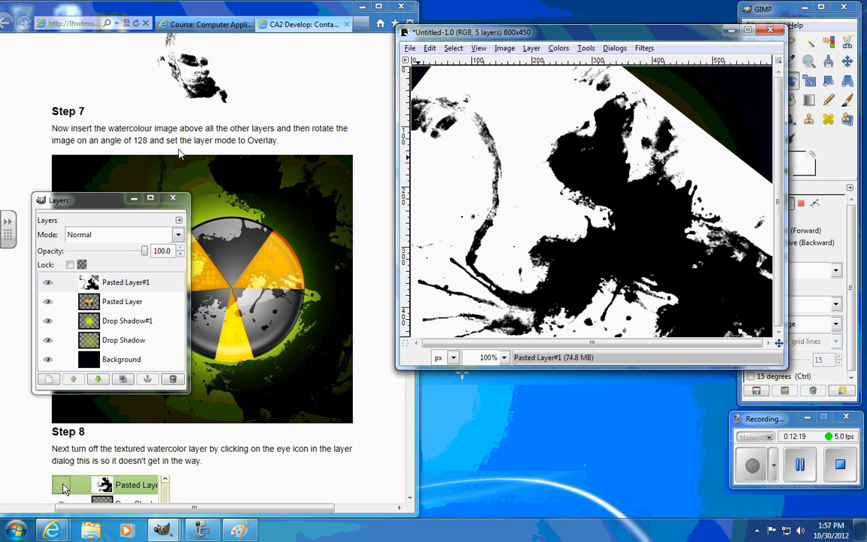
Step: Set the rotated watercolour layer's blend mode to Overlay
{"action": "left_click", "coordinate": [132, 286]}
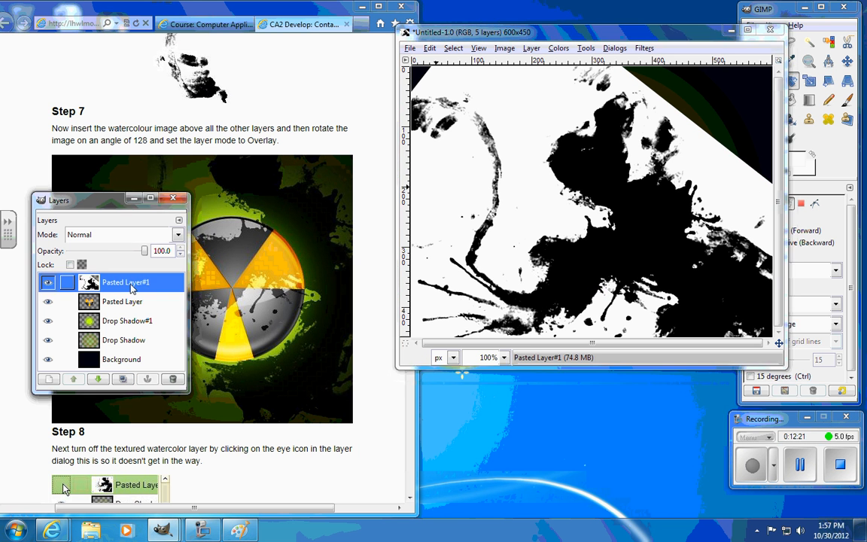
{"action": "left_click", "coordinate": [128, 238]}
{"action": "left_click", "coordinate": [126, 324]}
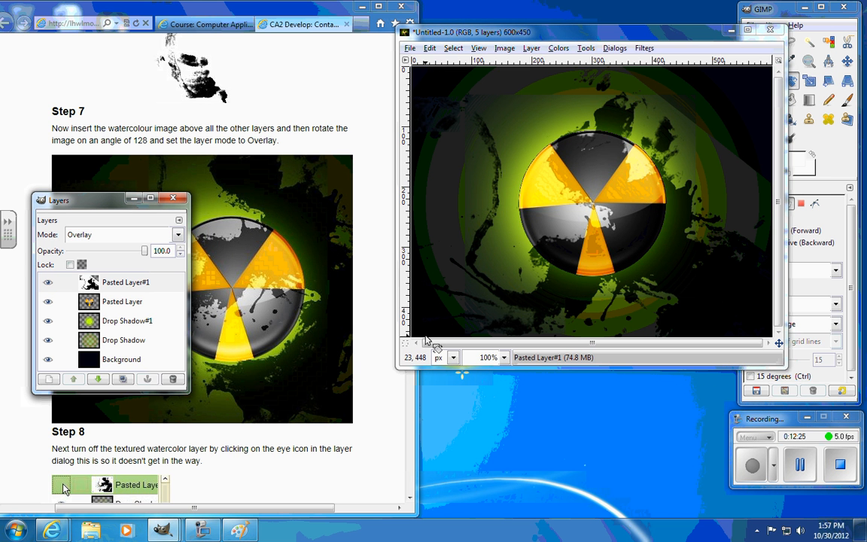
Step: Reposition the overlay watercolour layer upwards with the Move tool so its splatters surround the radiation symbol as in the tutorial picture
{"action": "left_click_drag", "start_coordinate": [100, 203], "coordinate": [506, 388]}
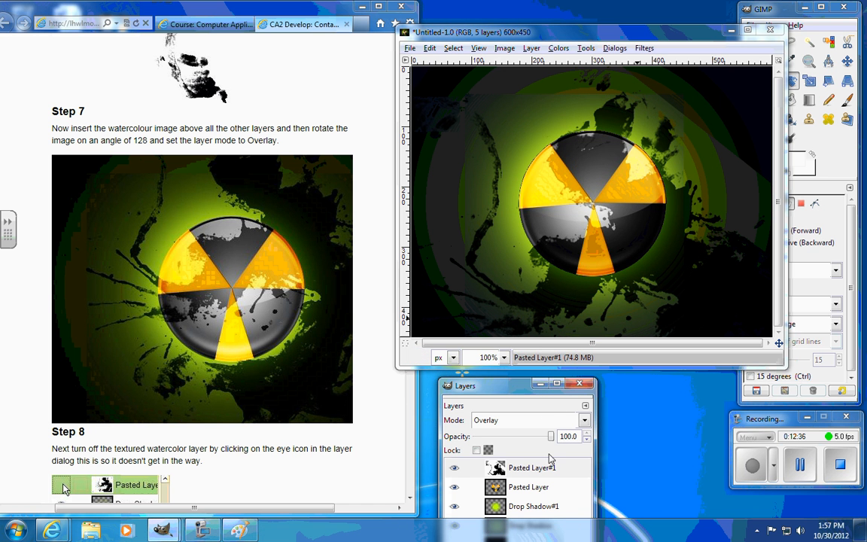
{"action": "left_click", "coordinate": [547, 477]}
{"action": "left_click", "coordinate": [848, 62]}
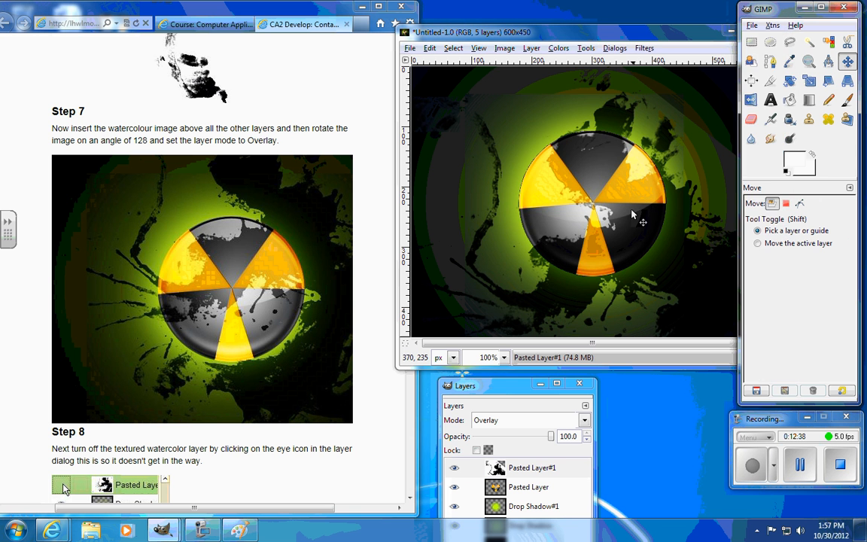
{"action": "left_click_drag", "start_coordinate": [615, 231], "coordinate": [645, 122]}
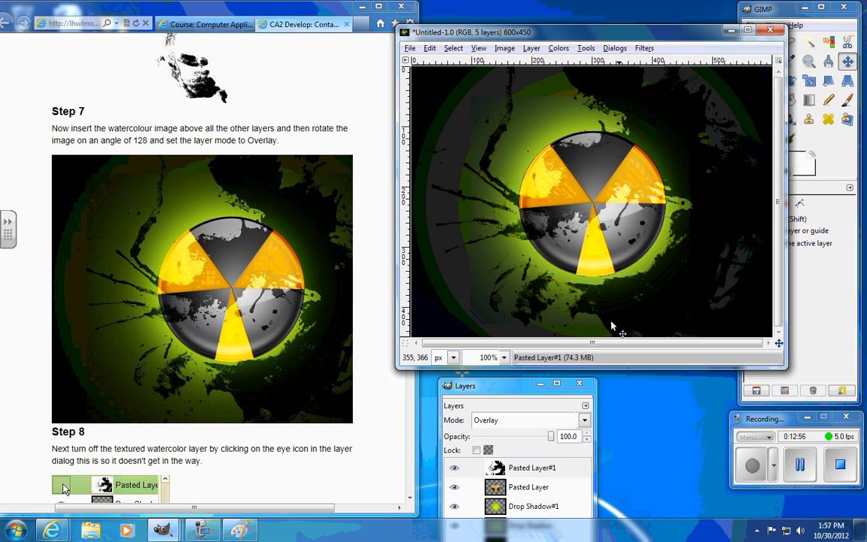
Step: Follow Step 8 of the tutorial by hiding the watercolour overlay layer
{"action": "left_click", "coordinate": [384, 444]}
{"action": "scroll", "coordinate": [389, 448], "scroll_direction": "down", "scroll_amount": 3}
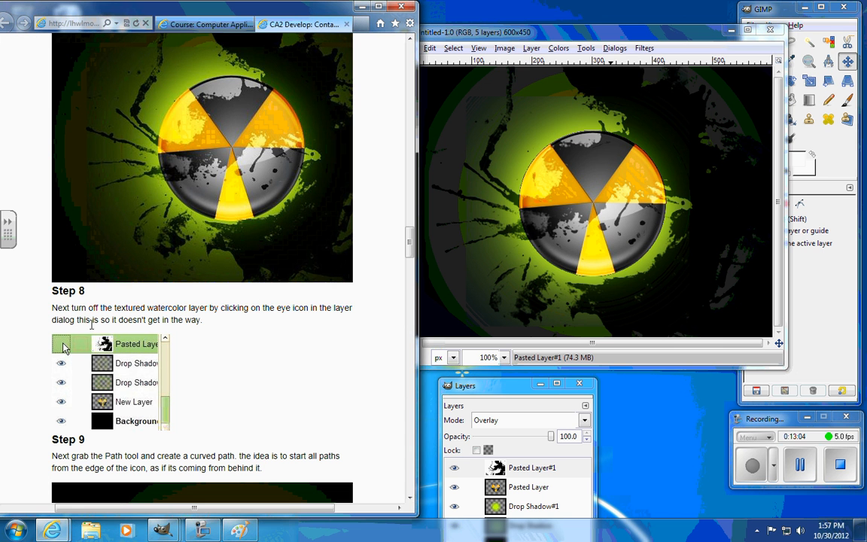
{"action": "left_click", "coordinate": [455, 468]}
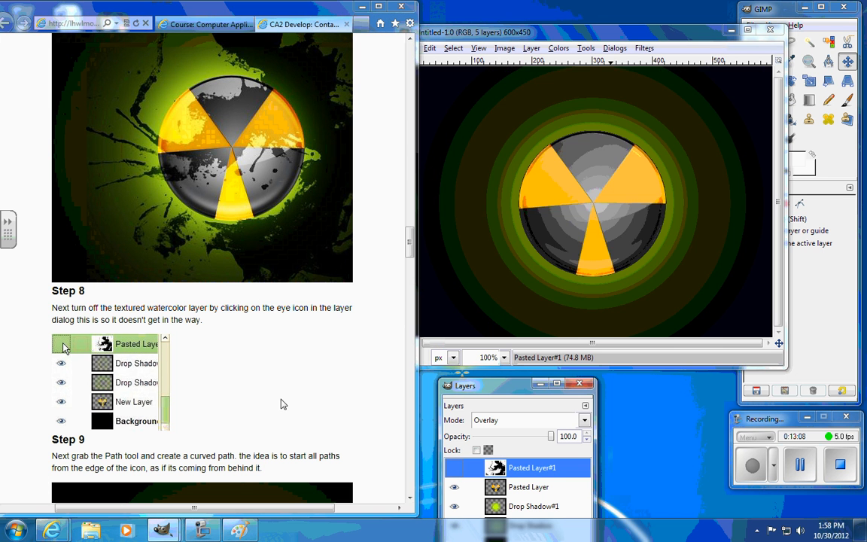
Step: Draw a two-anchor path with the Paths tool from the radiation symbol's upper-right edge to a point below its lower left, following Step 9
{"action": "scroll", "coordinate": [280, 399], "scroll_direction": "down", "scroll_amount": 3}
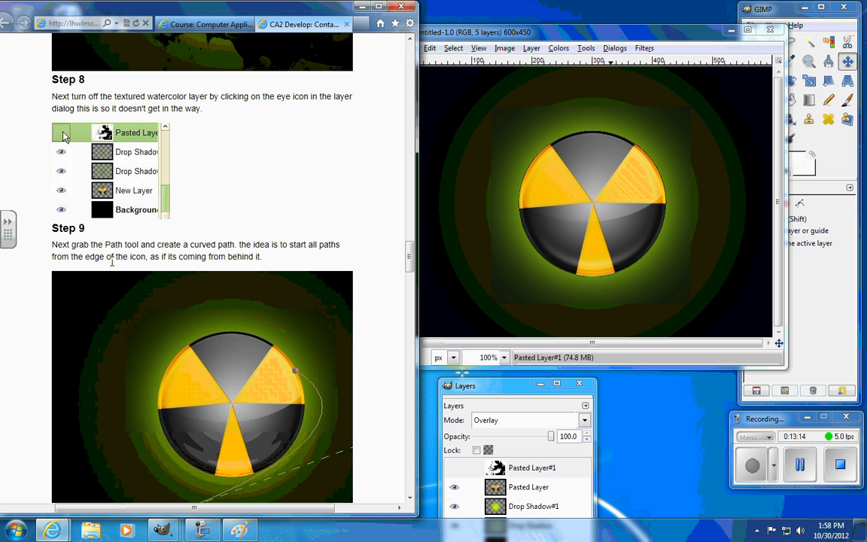
{"action": "scroll", "coordinate": [290, 358], "scroll_direction": "down", "scroll_amount": 4}
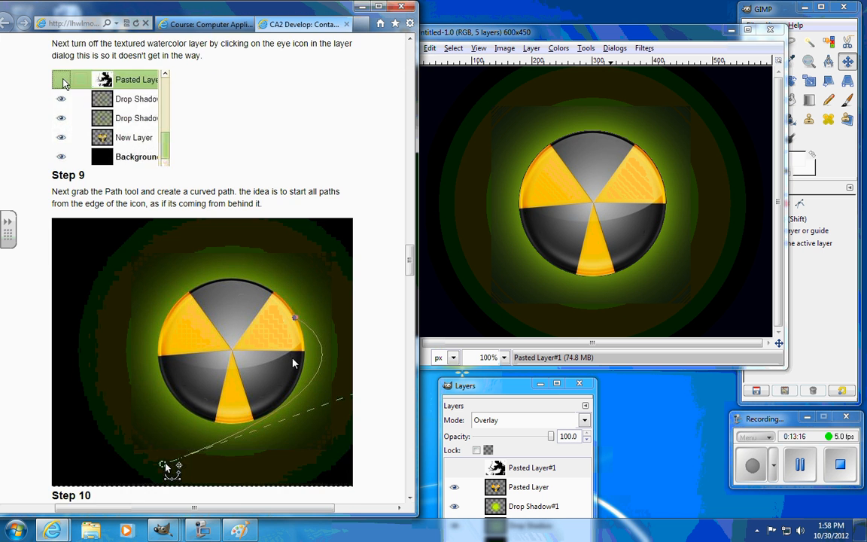
{"action": "scroll", "coordinate": [285, 350], "scroll_direction": "up", "scroll_amount": 2}
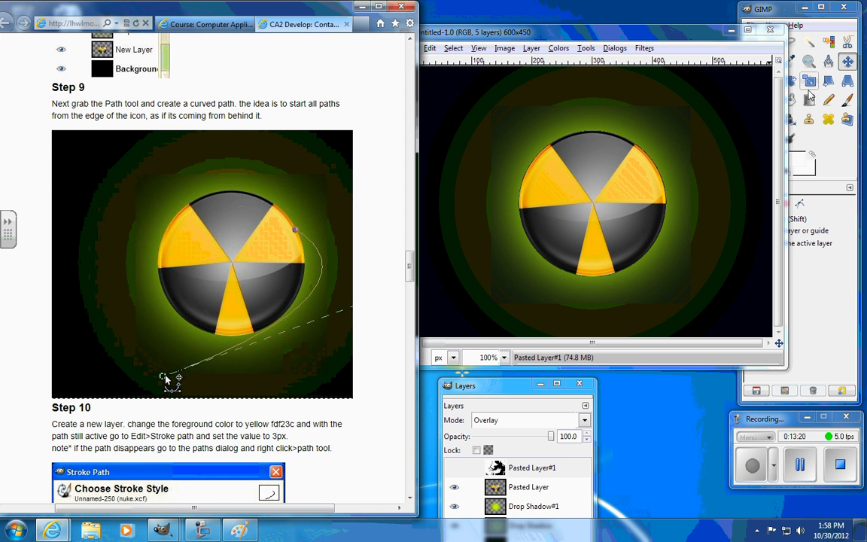
{"action": "left_click", "coordinate": [781, 5]}
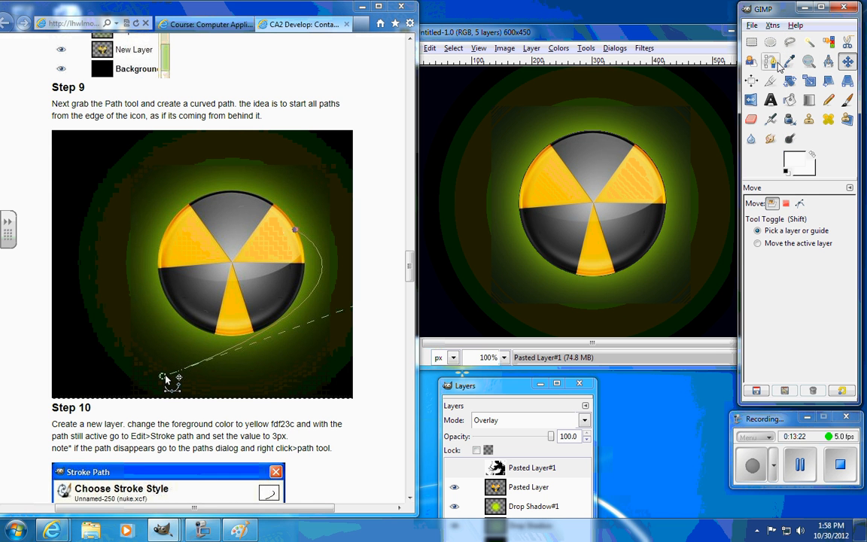
{"action": "left_click", "coordinate": [770, 61]}
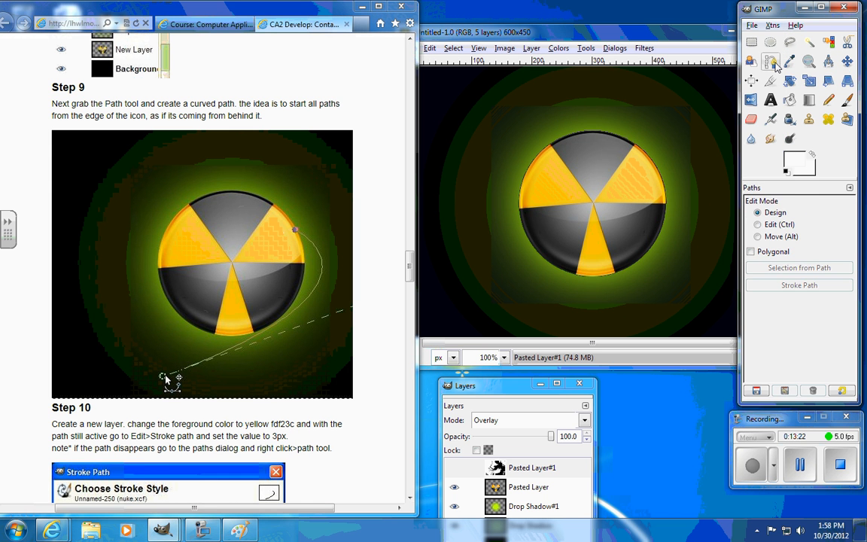
{"action": "left_click", "coordinate": [657, 170]}
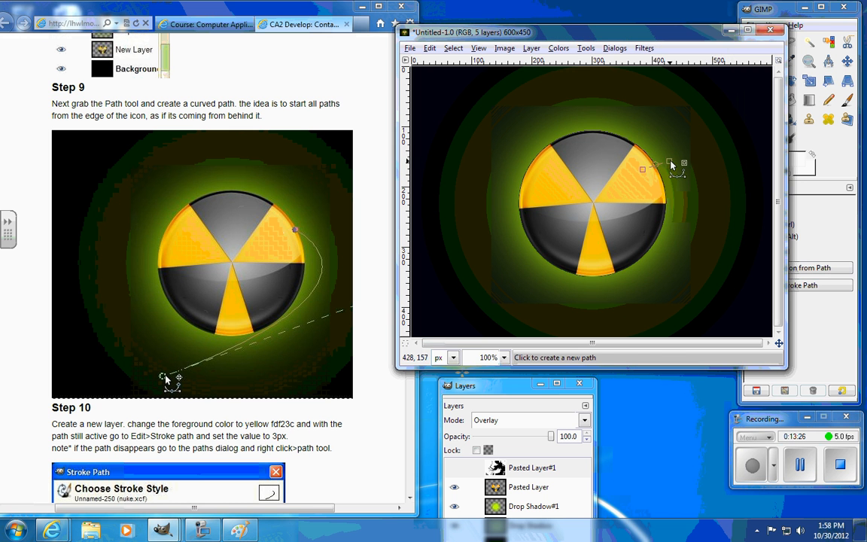
{"action": "left_click_drag", "start_coordinate": [656, 165], "coordinate": [702, 149]}
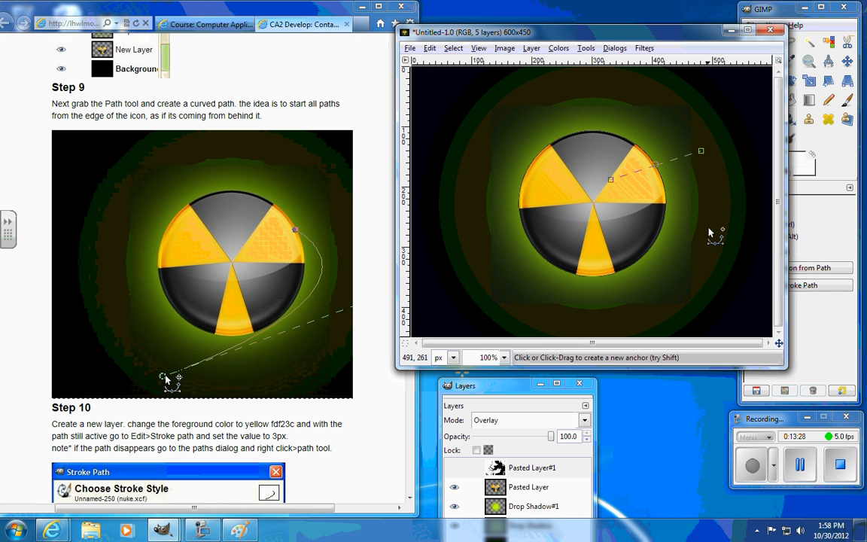
{"action": "left_click", "coordinate": [516, 315]}
{"action": "left_click_drag", "start_coordinate": [516, 316], "coordinate": [465, 314]}
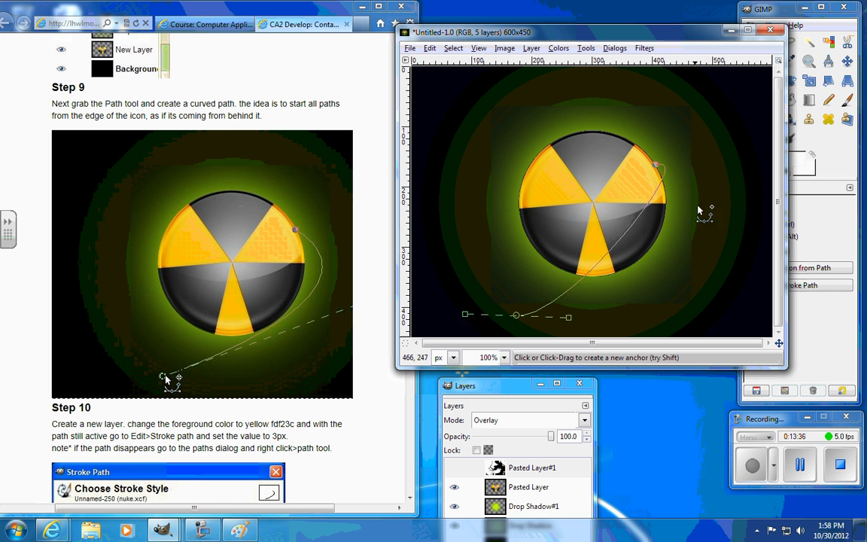
Step: Adjust the path's anchor handles so the curve bulges around the right side of the radiation symbol
{"action": "left_click", "coordinate": [656, 166]}
{"action": "left_click_drag", "start_coordinate": [701, 151], "coordinate": [766, 226]}
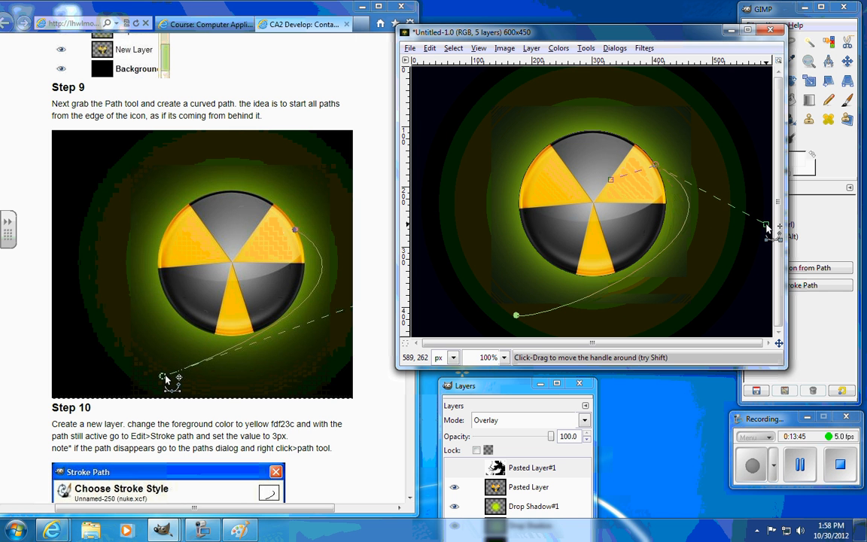
{"action": "left_click", "coordinate": [516, 316]}
{"action": "left_click_drag", "start_coordinate": [539, 319], "coordinate": [759, 254]}
{"action": "mouse_move", "coordinate": [655, 165]}
{"action": "left_mouse_down"}
{"action": "mouse_move", "coordinate": [774, 236]}
{"action": "mouse_move", "coordinate": [738, 188]}
{"action": "mouse_move", "coordinate": [708, 201]}
{"action": "mouse_move", "coordinate": [678, 188]}
{"action": "mouse_move", "coordinate": [655, 205]}
{"action": "mouse_move", "coordinate": [660, 153]}
{"action": "left_mouse_up"}
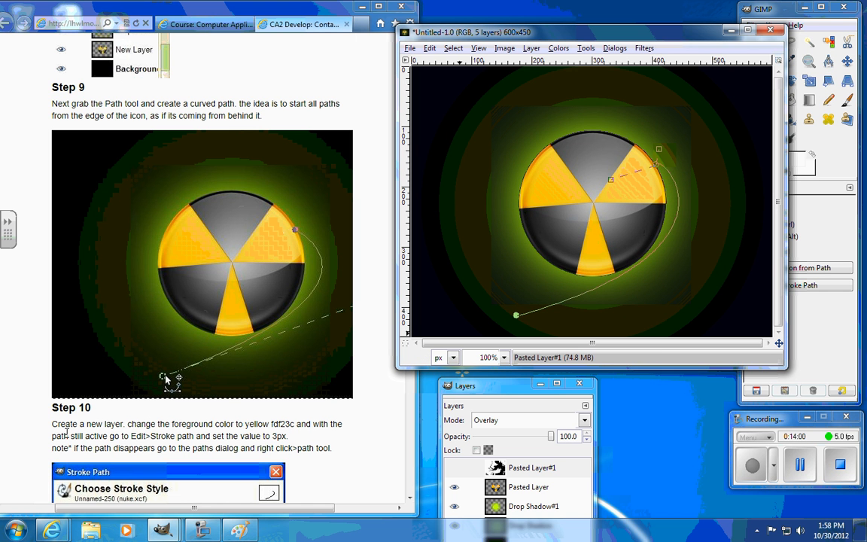
Step: Bring the Layers dialog fully into view and add a new transparent layer above the hidden watercolour layer
{"action": "left_click", "coordinate": [149, 435]}
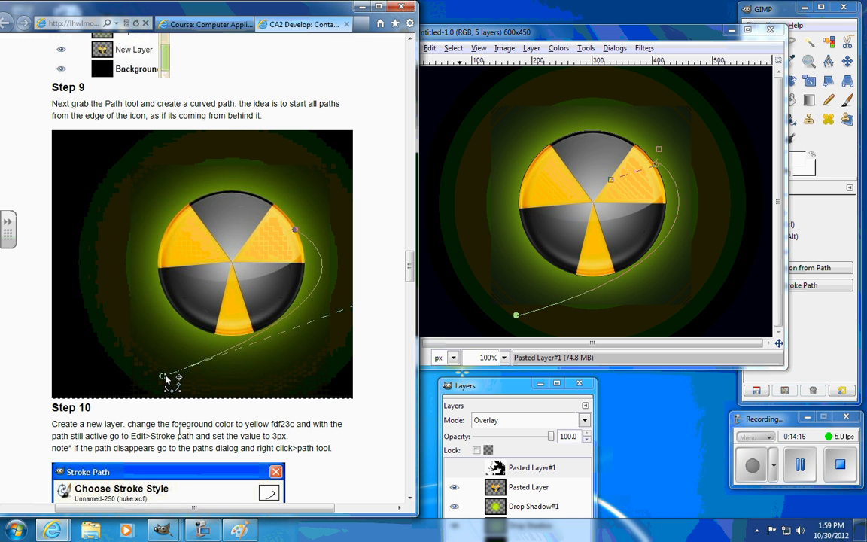
{"action": "double_click", "coordinate": [468, 391]}
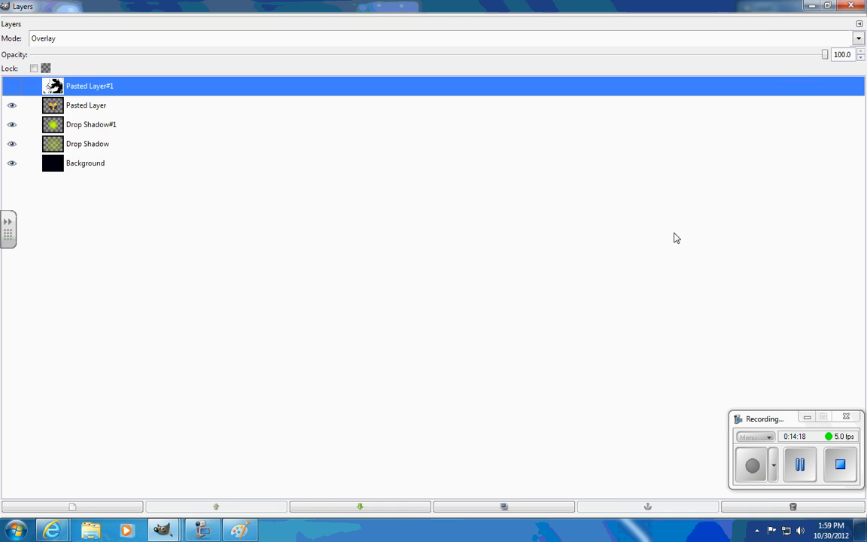
{"action": "double_click", "coordinate": [719, 9]}
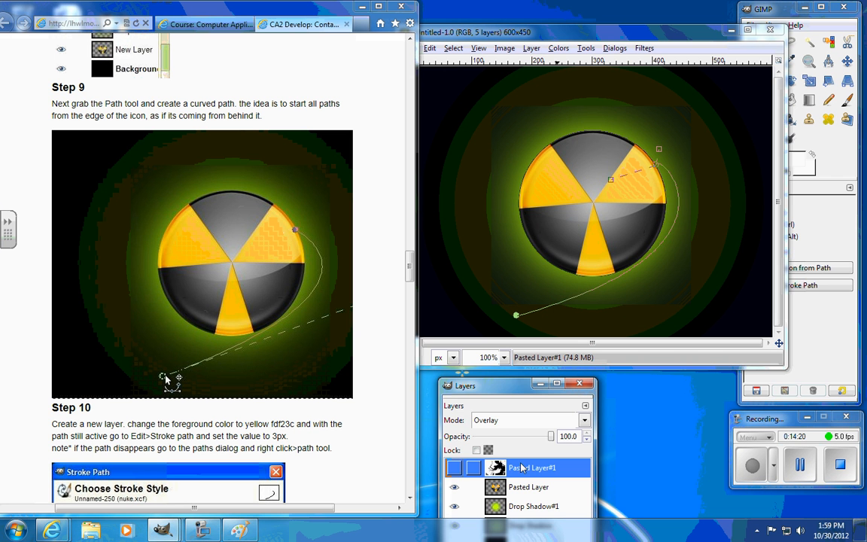
{"action": "left_click_drag", "start_coordinate": [479, 387], "coordinate": [695, 172]}
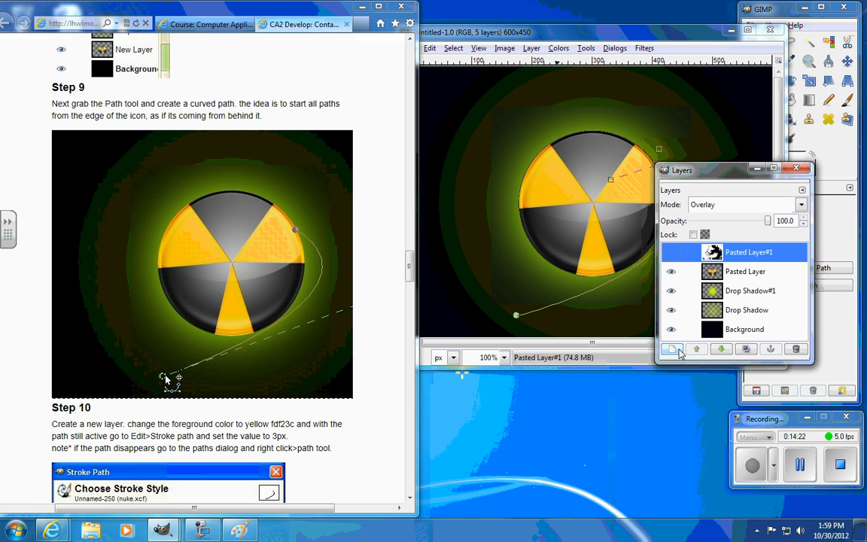
{"action": "left_click", "coordinate": [676, 350]}
{"action": "left_click", "coordinate": [152, 249]}
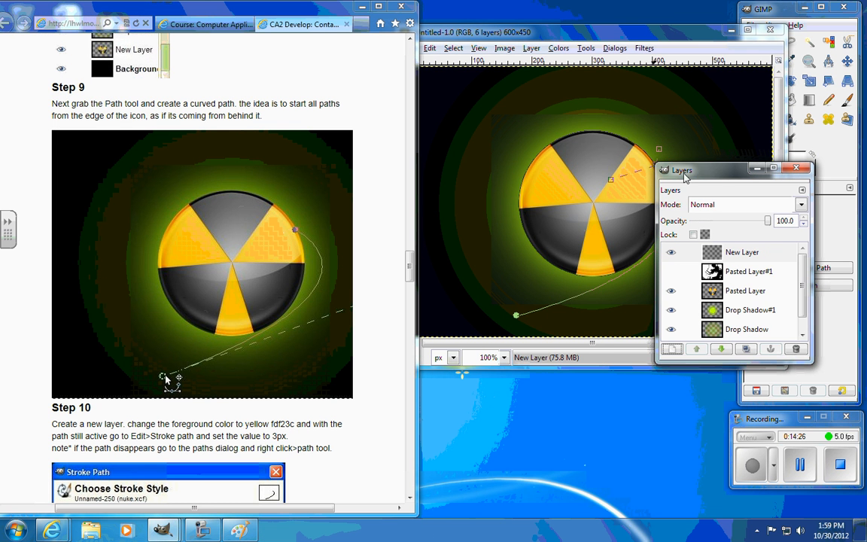
Step: Set the foreground colour to the yellow fdf23c given in Step 10 of the tutorial
{"action": "left_click", "coordinate": [753, 13]}
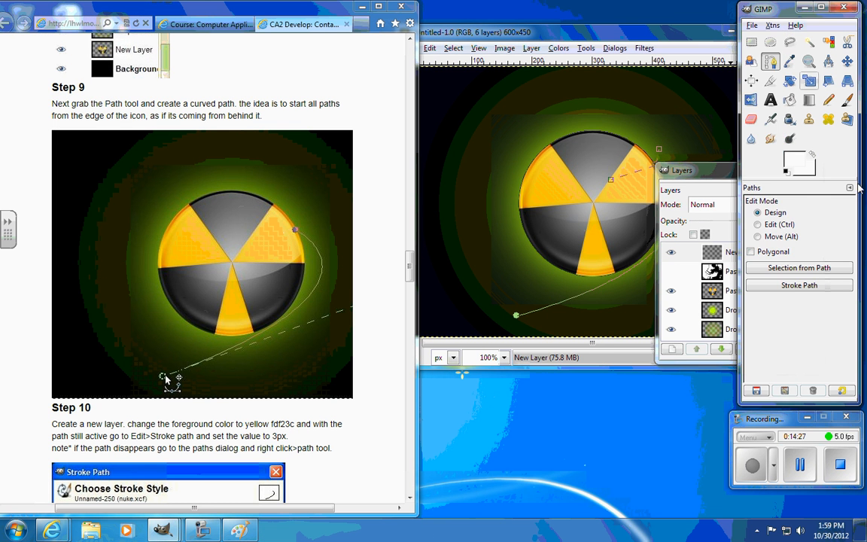
{"action": "left_click", "coordinate": [792, 164]}
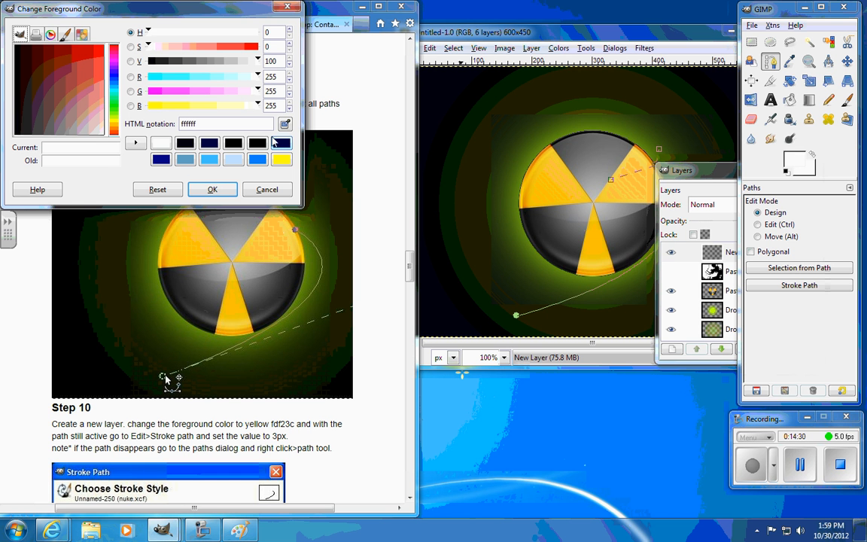
{"action": "double_click", "coordinate": [194, 124]}
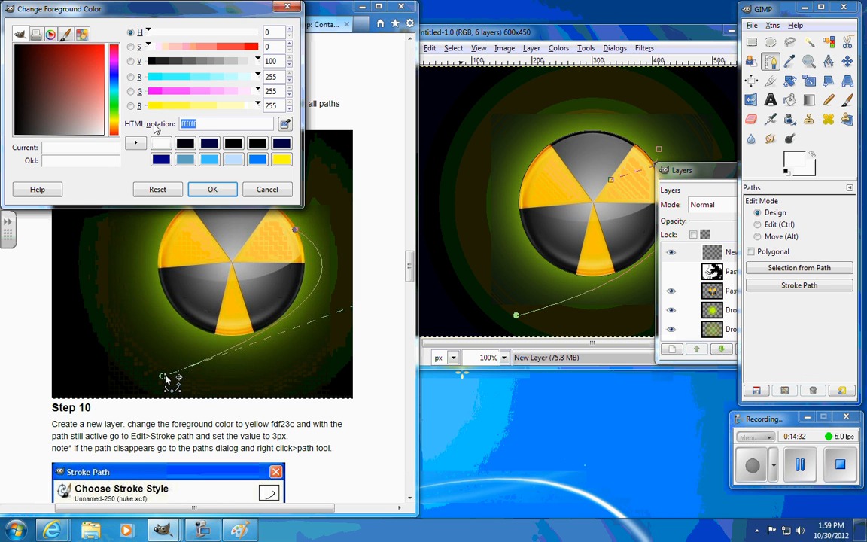
{"action": "type", "text": "fdf23c"}
{"action": "left_click", "coordinate": [212, 189]}
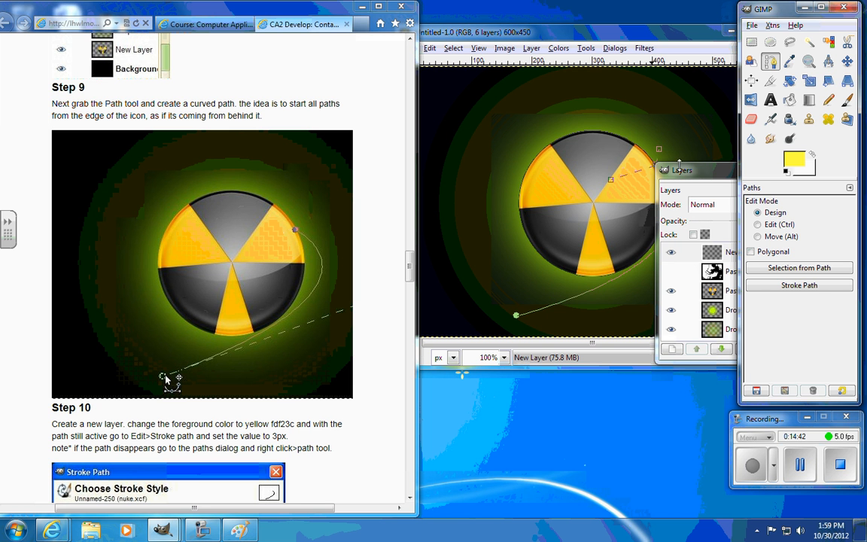
Step: Open the Paths dialog and dock it together with the Layers dialog in one window
{"action": "left_click", "coordinate": [731, 256]}
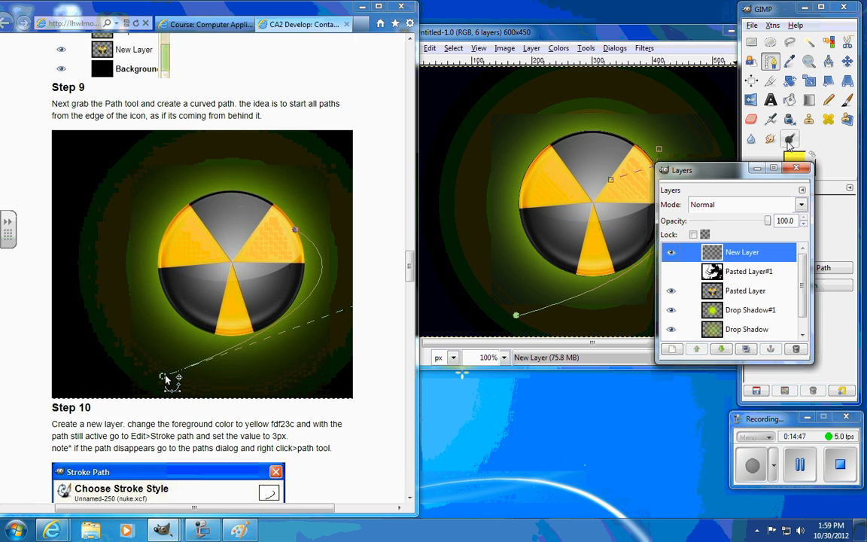
{"action": "left_click_drag", "start_coordinate": [728, 173], "coordinate": [619, 292]}
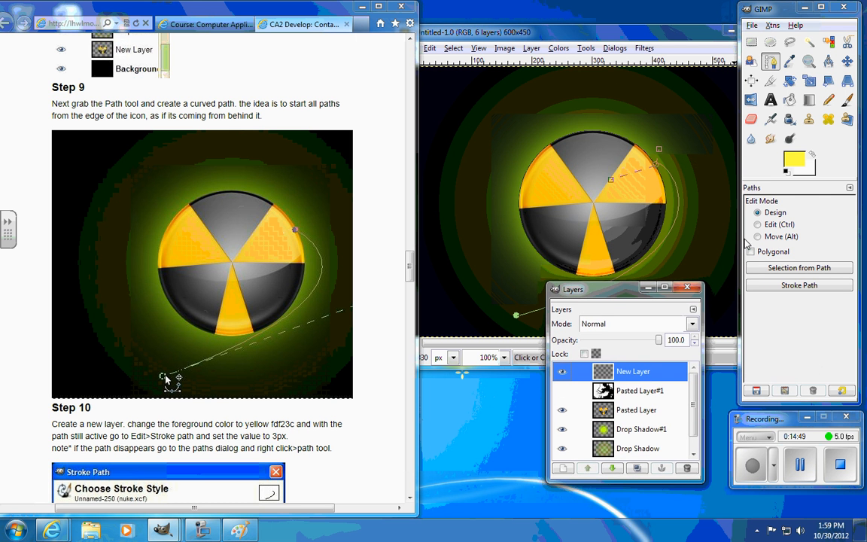
{"action": "left_click", "coordinate": [615, 48]}
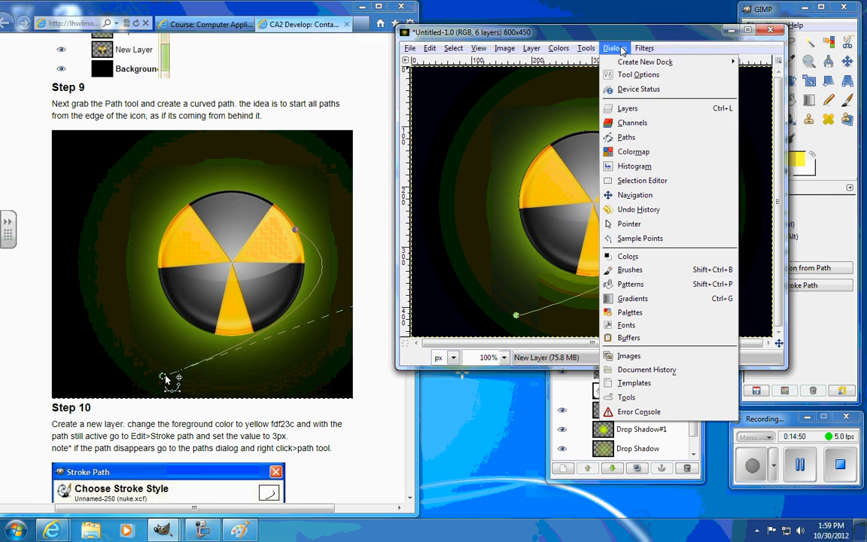
{"action": "left_click", "coordinate": [632, 126]}
{"action": "left_click_drag", "start_coordinate": [106, 101], "coordinate": [211, 156]}
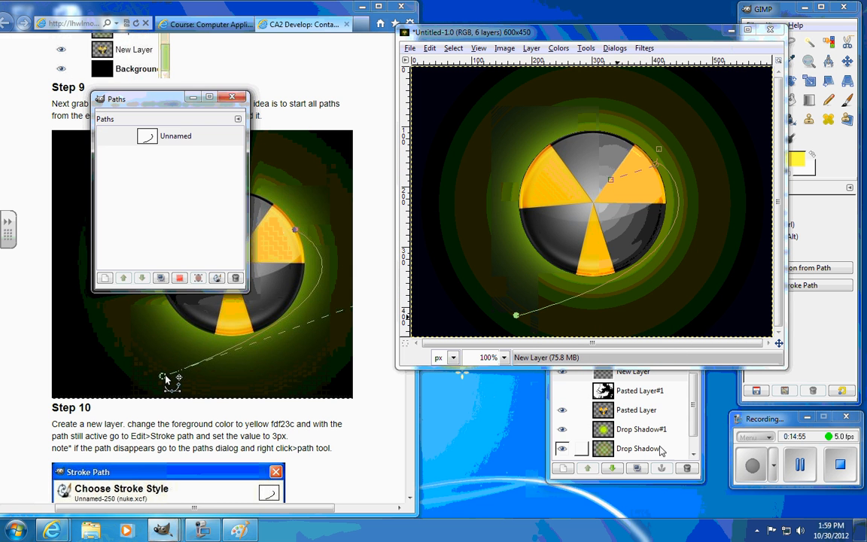
{"action": "left_click", "coordinate": [679, 482]}
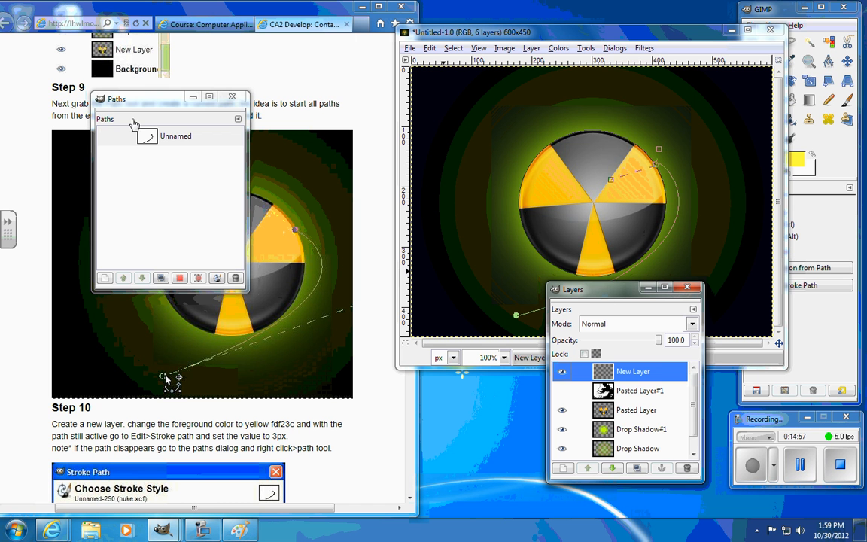
{"action": "left_click_drag", "start_coordinate": [112, 114], "coordinate": [585, 315]}
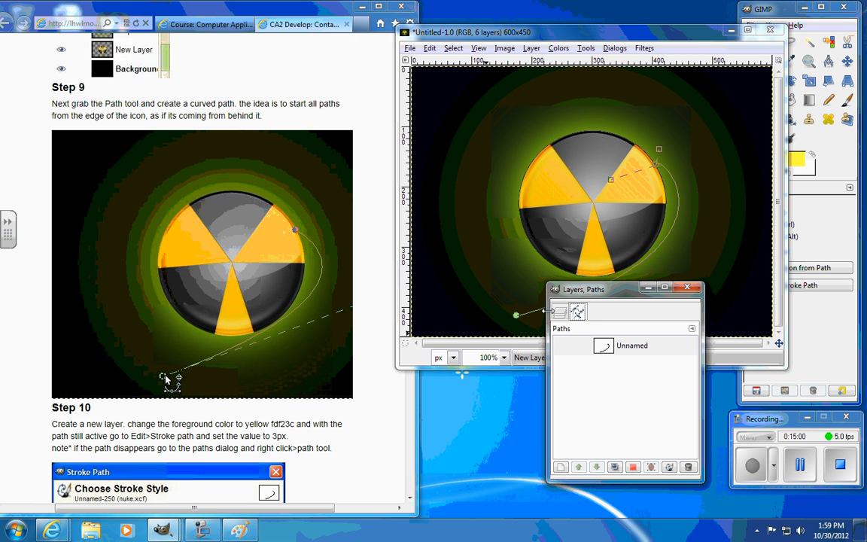
Step: Make the curved path visible and stroke it on the new layer with a solid-colour line 3 px wide
{"action": "left_click", "coordinate": [562, 348]}
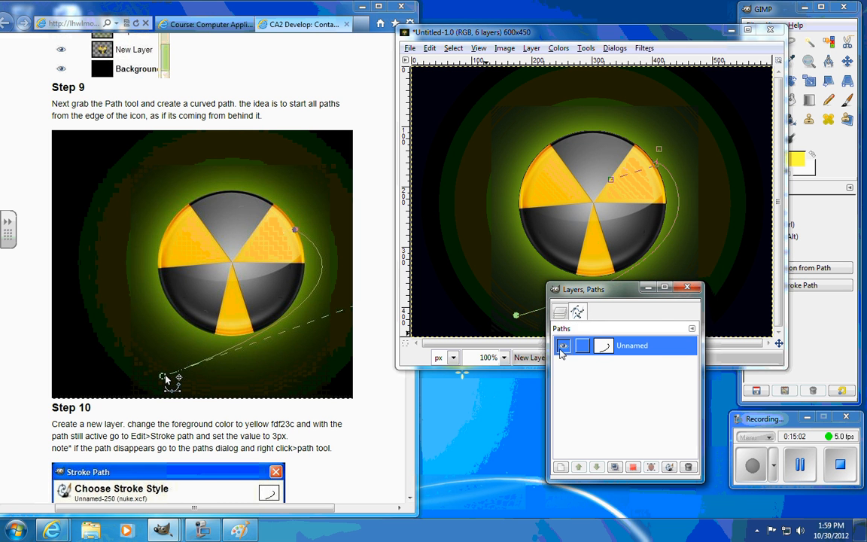
{"action": "left_click_drag", "start_coordinate": [595, 289], "coordinate": [740, 228]}
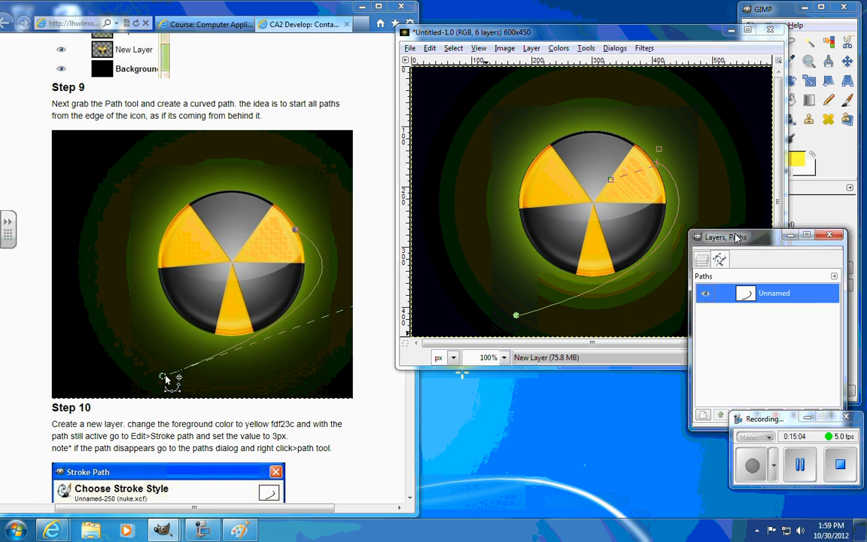
{"action": "right_click", "coordinate": [768, 301]}
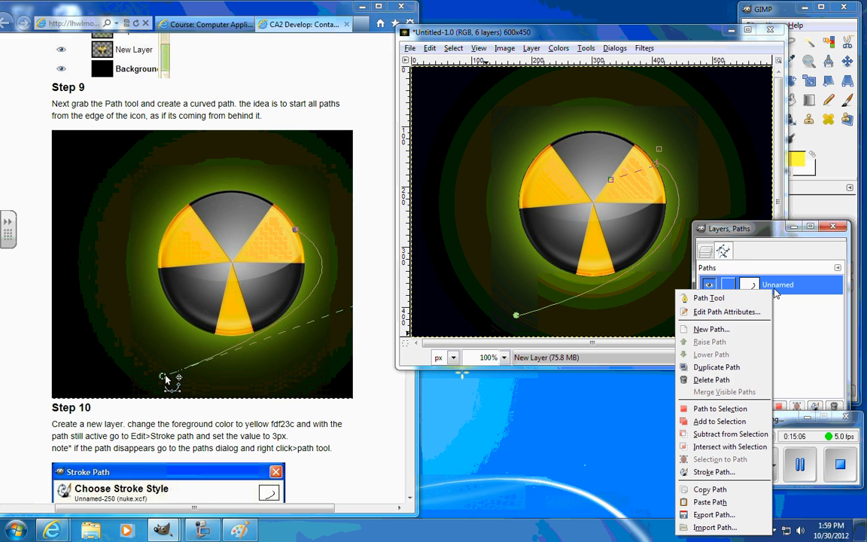
{"action": "left_click", "coordinate": [723, 472]}
{"action": "mouse_move", "coordinate": [255, 113]}
{"action": "left_mouse_down"}
{"action": "mouse_move", "coordinate": [385, 122]}
{"action": "mouse_move", "coordinate": [590, 42]}
{"action": "left_mouse_up"}
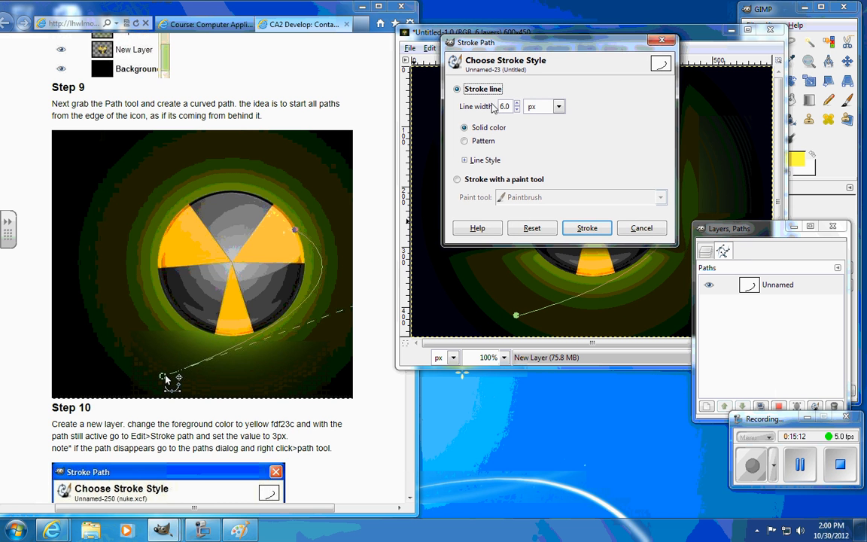
{"action": "left_click", "coordinate": [349, 286]}
{"action": "scroll", "coordinate": [376, 316], "scroll_direction": "down", "scroll_amount": 3}
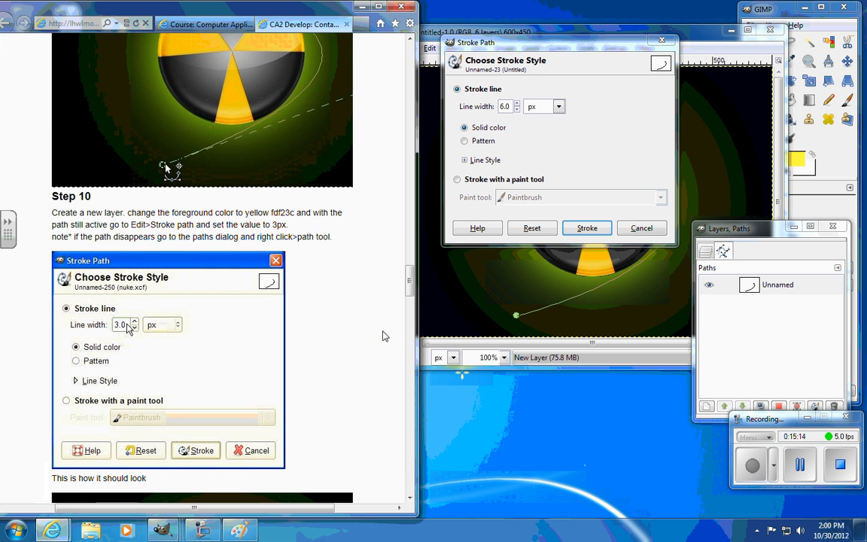
{"action": "left_click", "coordinate": [517, 110]}
{"action": "left_click", "coordinate": [517, 110]}
{"action": "left_click", "coordinate": [517, 110]}
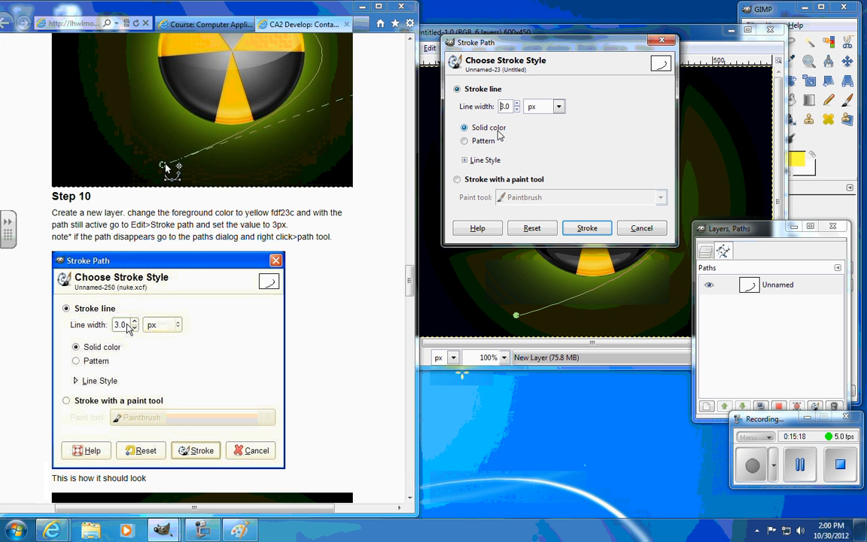
{"action": "left_click", "coordinate": [587, 228]}
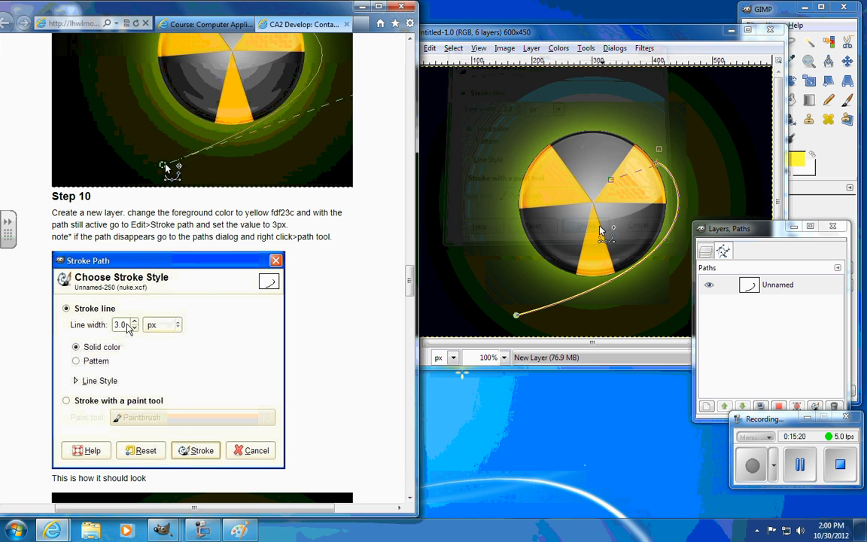
Step: Hide the curved path in the Paths dialog, toggling the new layer's visibility off and on to check the stroke
{"action": "scroll", "coordinate": [368, 295], "scroll_direction": "down", "scroll_amount": 5}
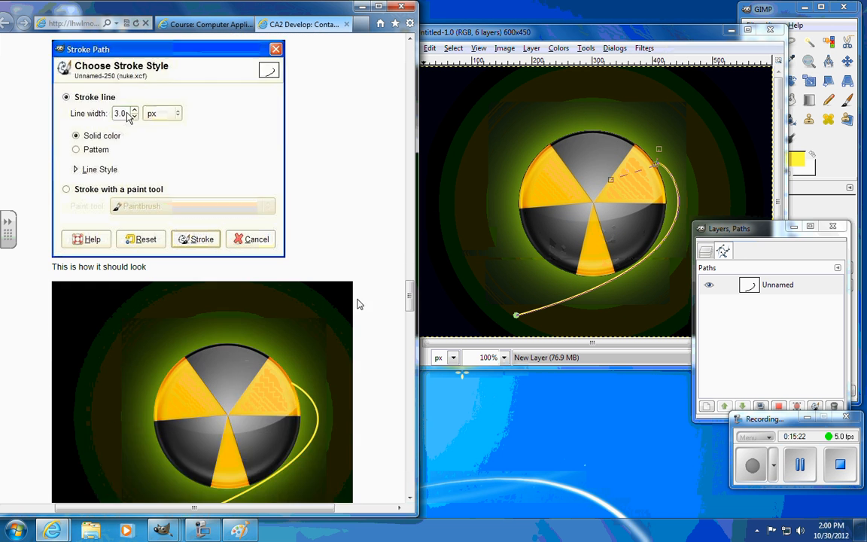
{"action": "left_click", "coordinate": [707, 285]}
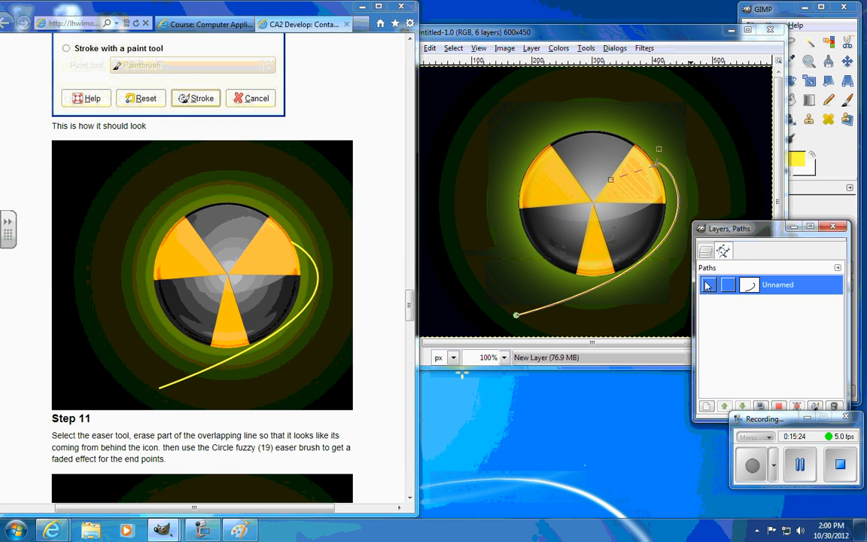
{"action": "left_click", "coordinate": [708, 285]}
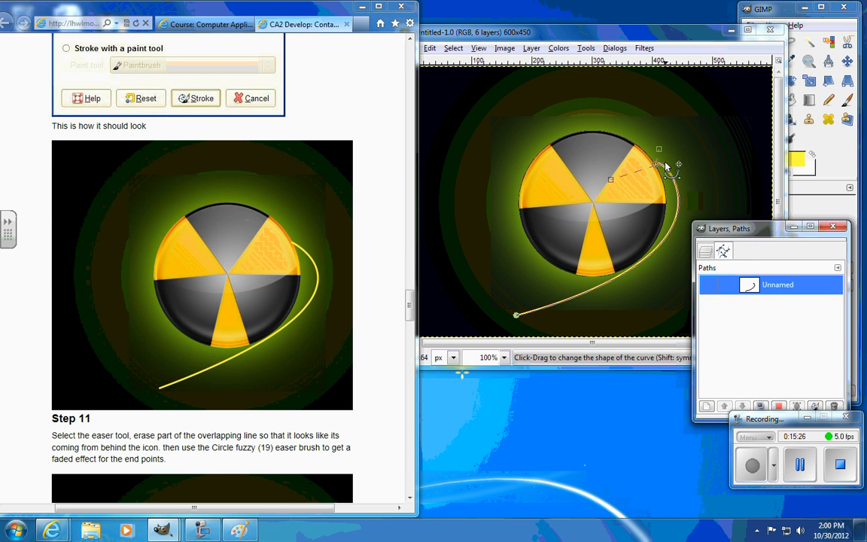
{"action": "left_click", "coordinate": [724, 252]}
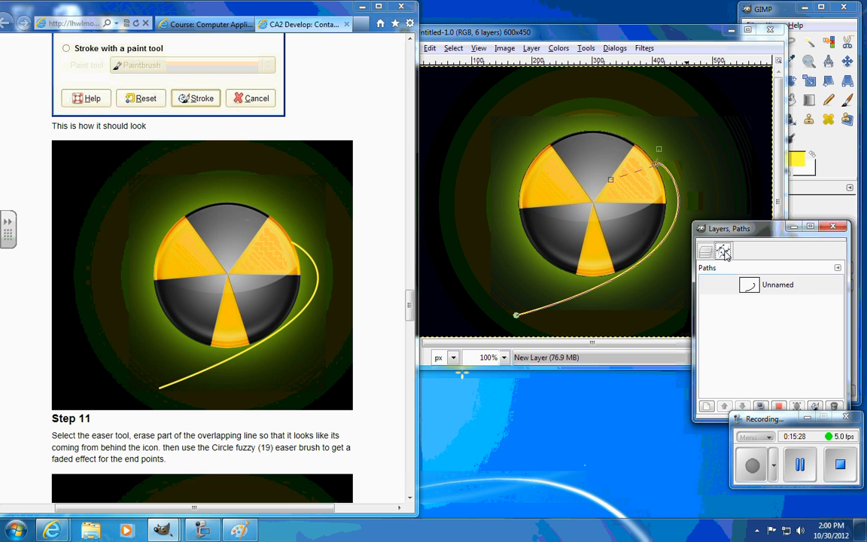
{"action": "left_click", "coordinate": [705, 252]}
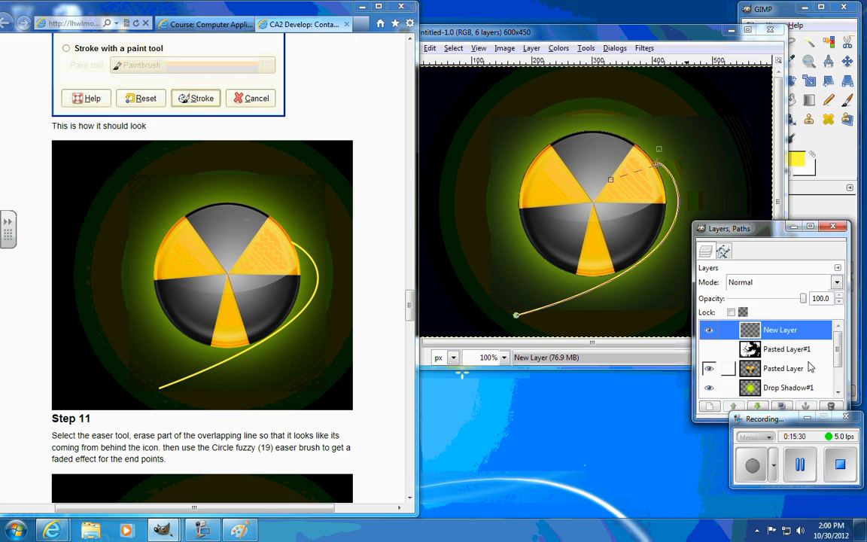
{"action": "left_click", "coordinate": [710, 330]}
{"action": "left_click", "coordinate": [709, 331]}
{"action": "left_click", "coordinate": [724, 251]}
{"action": "left_click", "coordinate": [710, 286]}
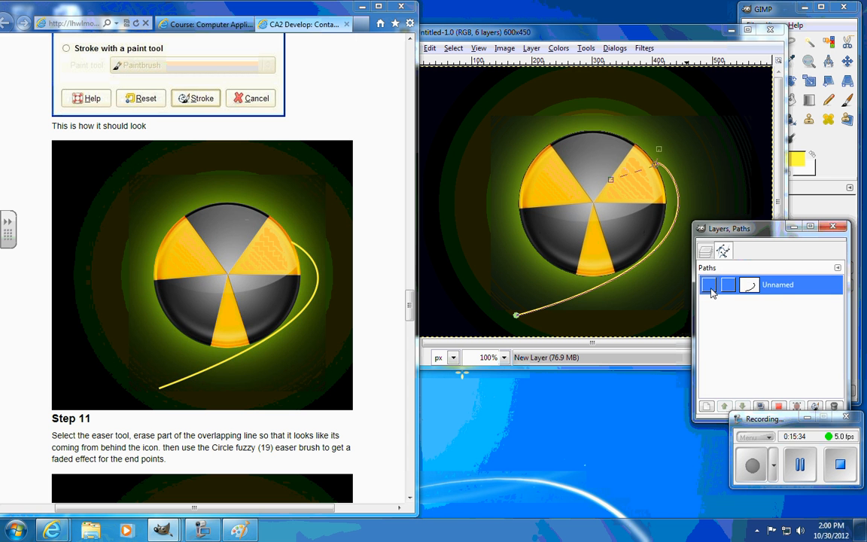
Step: Bring Step 11 of the tutorial into view and move the Layers and Paths window clear of the toolbox
{"action": "left_click_drag", "start_coordinate": [776, 228], "coordinate": [790, 283]}
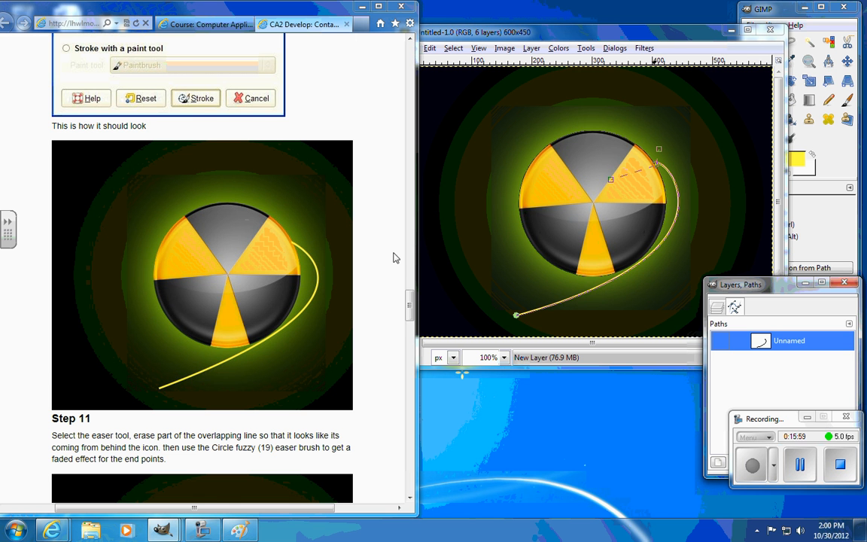
{"action": "left_click_drag", "start_coordinate": [414, 306], "coordinate": [411, 337]}
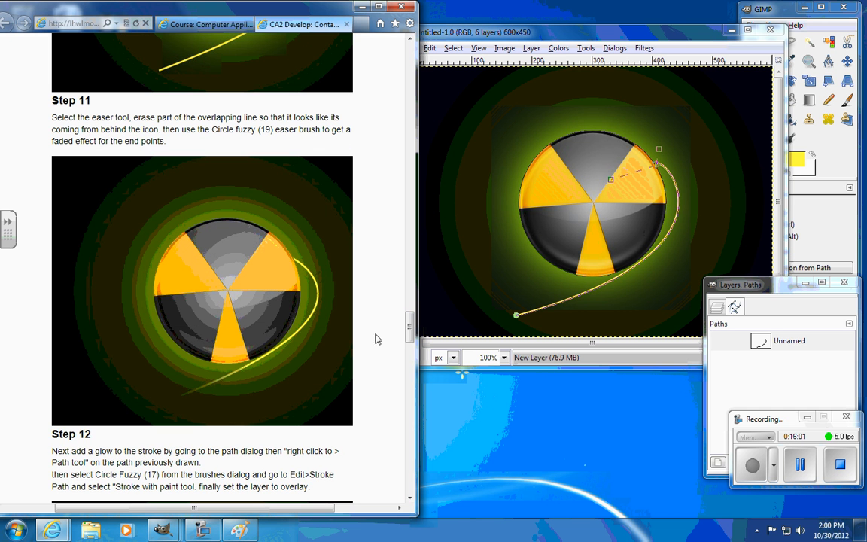
{"action": "left_click", "coordinate": [781, 11]}
{"action": "left_click_drag", "start_coordinate": [722, 285], "coordinate": [641, 237]}
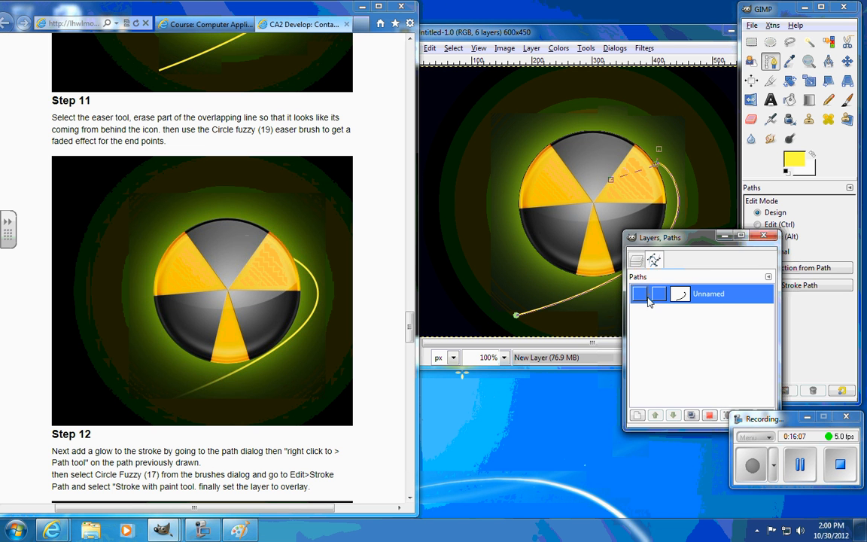
{"action": "right_click", "coordinate": [705, 298]}
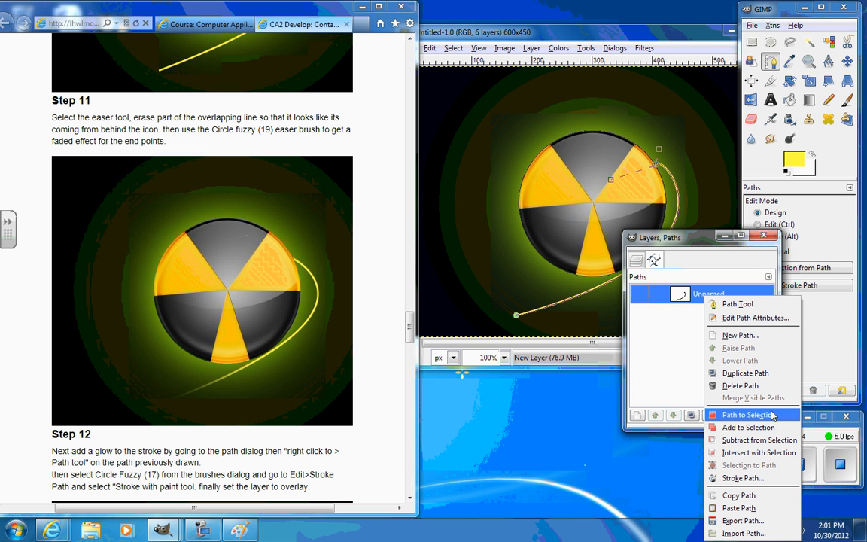
{"action": "left_click", "coordinate": [638, 261]}
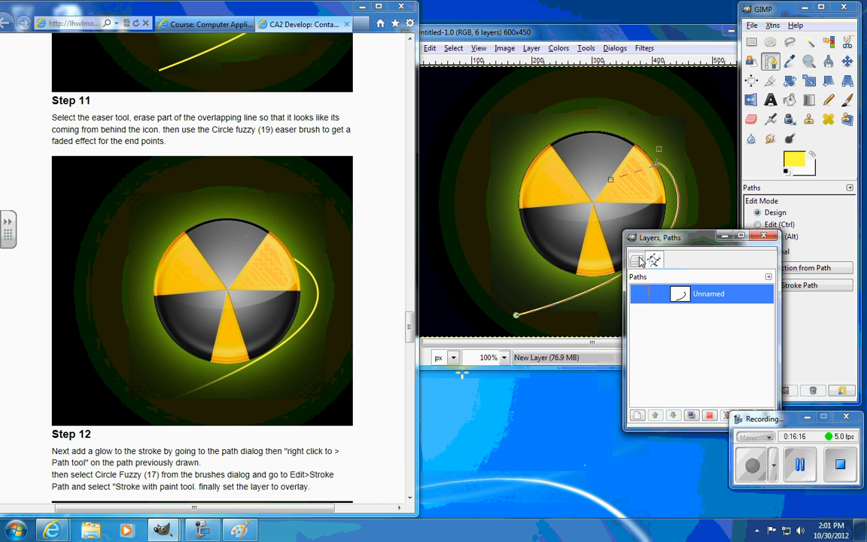
{"action": "left_click_drag", "start_coordinate": [700, 239], "coordinate": [668, 350]}
{"action": "left_click", "coordinate": [744, 304]}
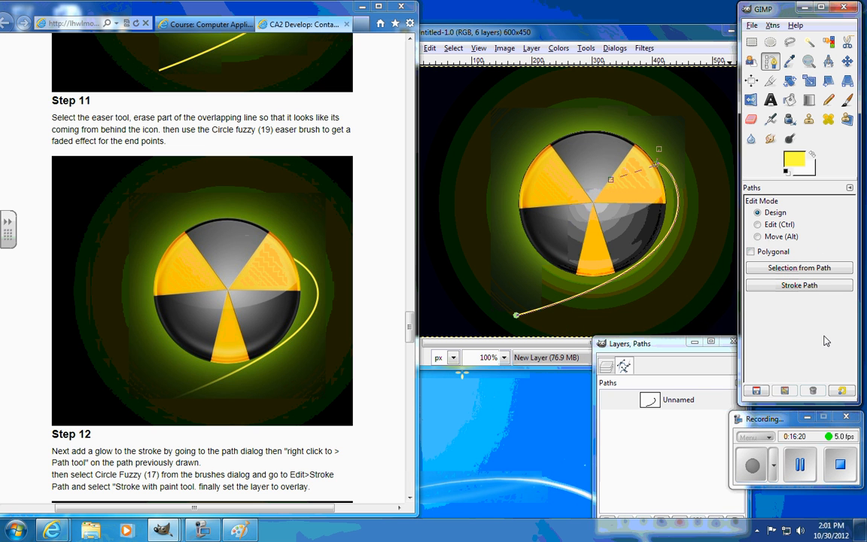
Step: Switch to the Paintbrush tool and choose the Circle (19) brush
{"action": "left_click", "coordinate": [846, 102]}
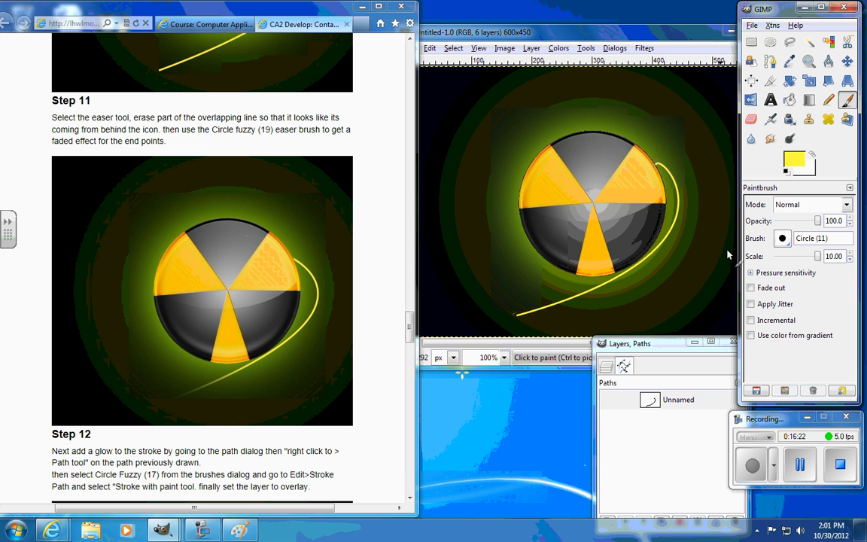
{"action": "left_click", "coordinate": [781, 239]}
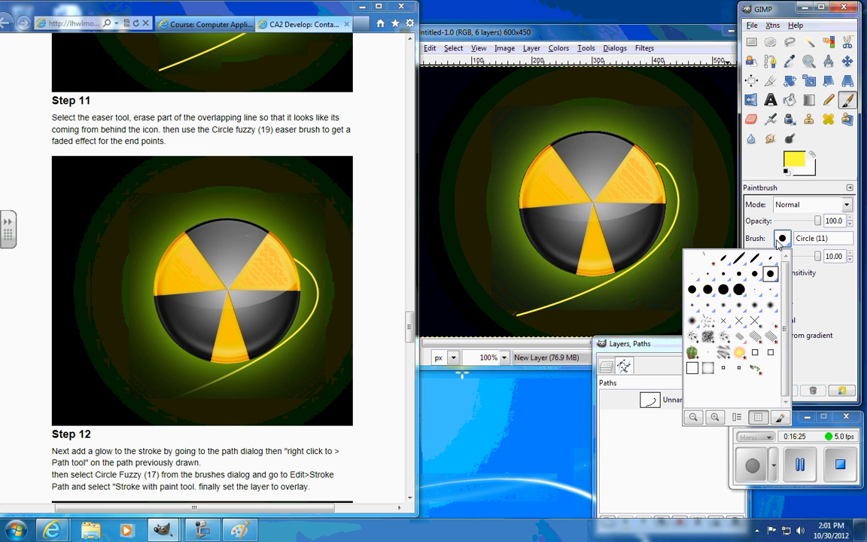
{"action": "left_click", "coordinate": [770, 279]}
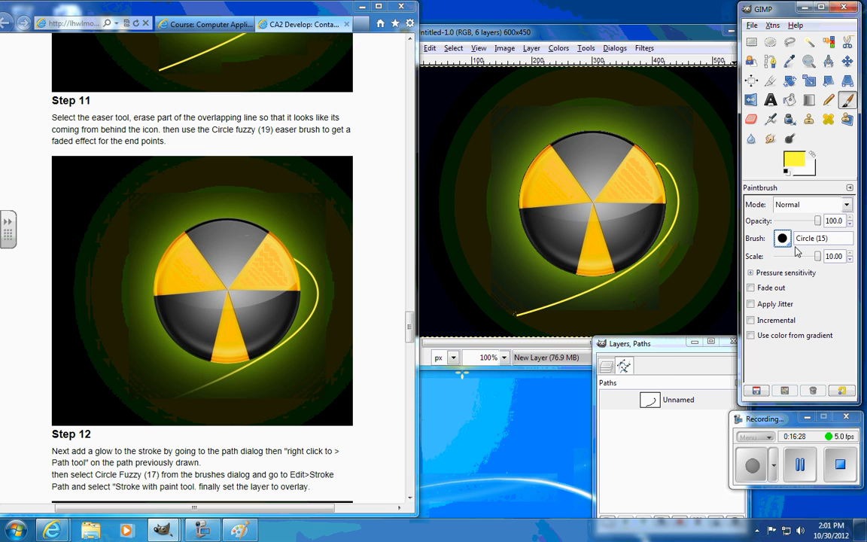
{"action": "left_click", "coordinate": [782, 243]}
{"action": "left_click", "coordinate": [723, 289]}
{"action": "left_click", "coordinate": [782, 240]}
{"action": "left_click", "coordinate": [742, 289]}
Step: Undo a trial paint dab near the symbol's lower edge and switch to the Eraser tool
{"action": "left_click", "coordinate": [556, 290]}
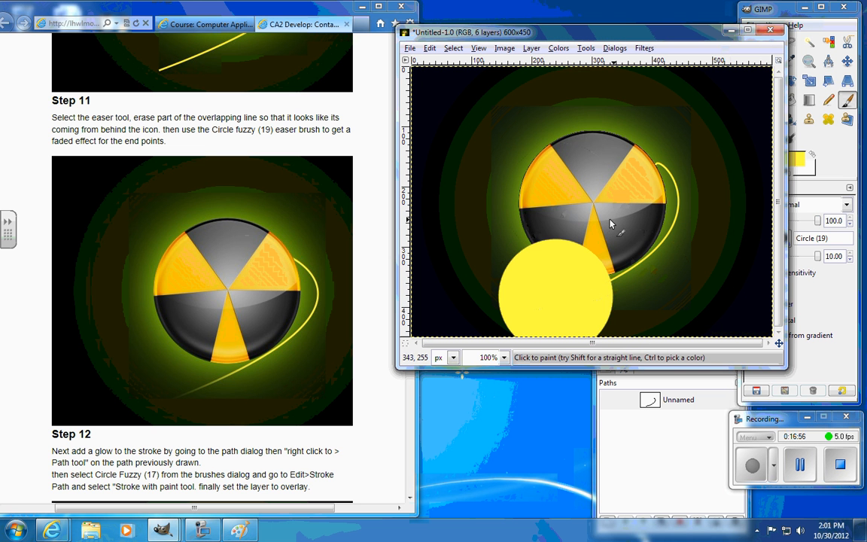
{"action": "key", "text": "ctrl+z"}
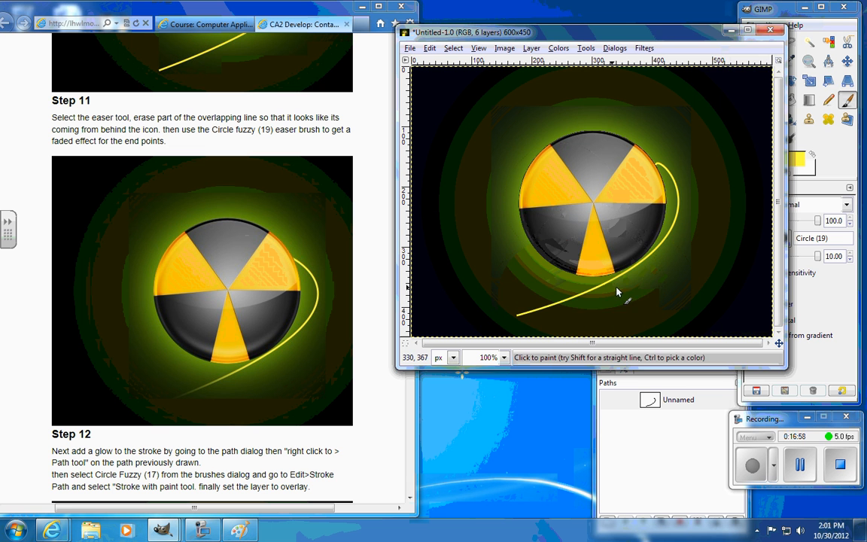
{"action": "left_click", "coordinate": [831, 149]}
{"action": "left_click", "coordinate": [751, 120]}
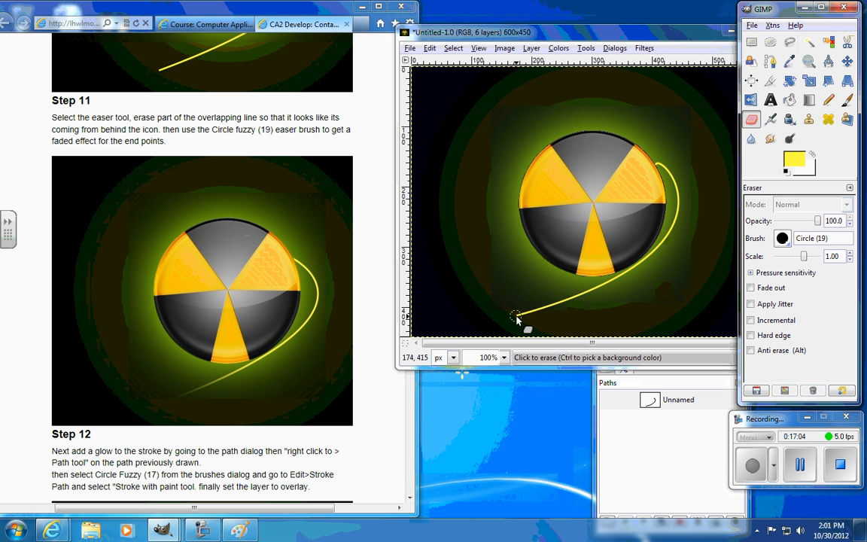
{"action": "left_click_drag", "start_coordinate": [517, 315], "coordinate": [528, 313]}
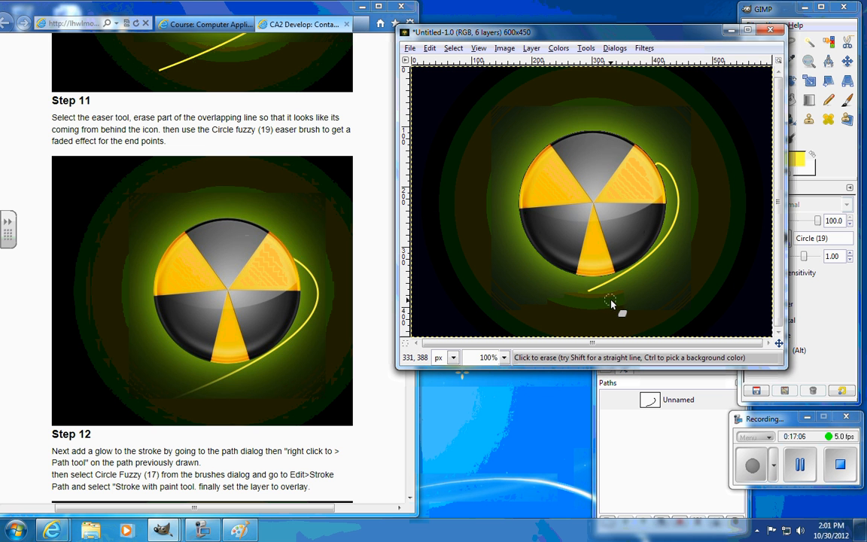
{"action": "key", "text": "ctrl+z"}
{"action": "left_click", "coordinate": [775, 304]}
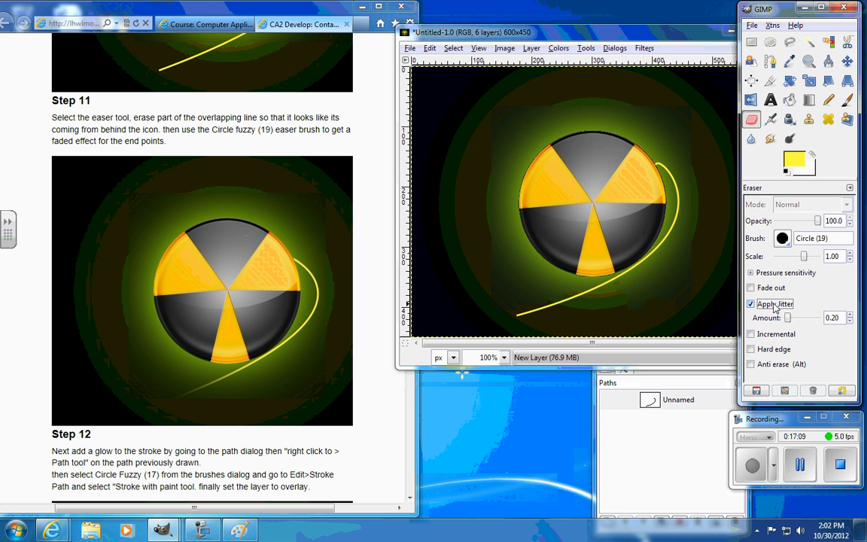
{"action": "left_click", "coordinate": [751, 304]}
Step: Enable Fade out for the Eraser and set its length to 300 px, undoing a trial erase at the stroke's lower end
{"action": "left_click", "coordinate": [751, 287]}
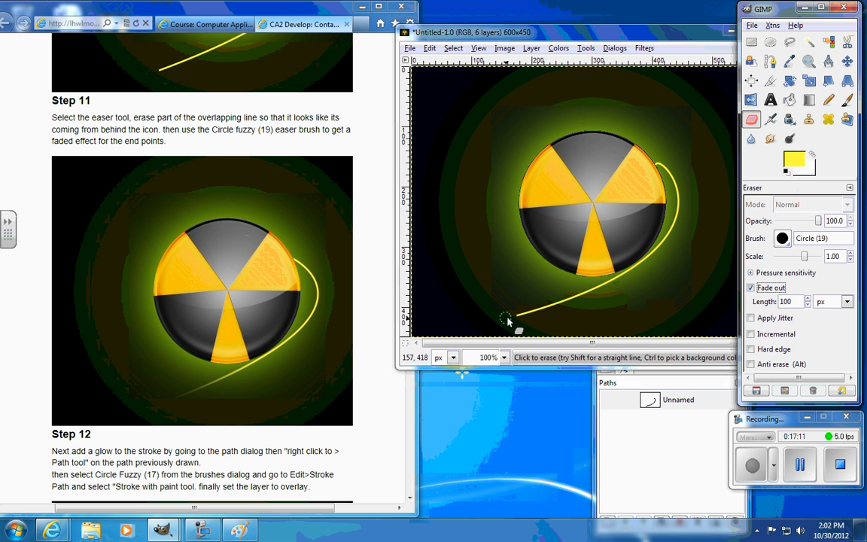
{"action": "left_click_drag", "start_coordinate": [511, 317], "coordinate": [526, 316]}
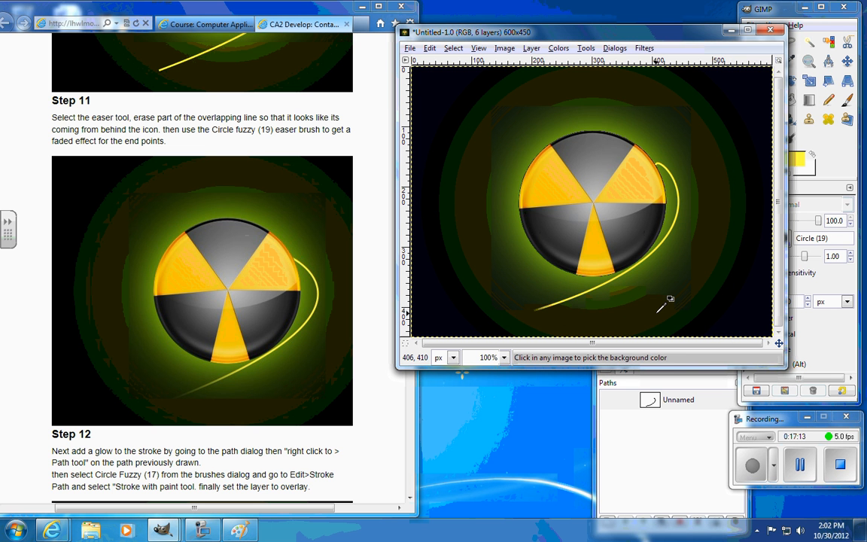
{"action": "key", "text": "ctrl+z"}
{"action": "left_click", "coordinate": [826, 283]}
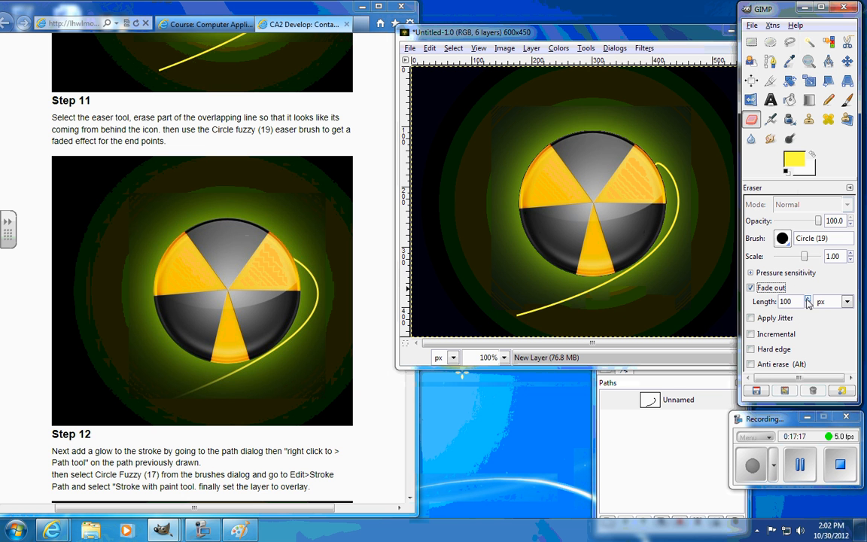
{"action": "left_click_drag", "start_coordinate": [801, 301], "coordinate": [756, 301]}
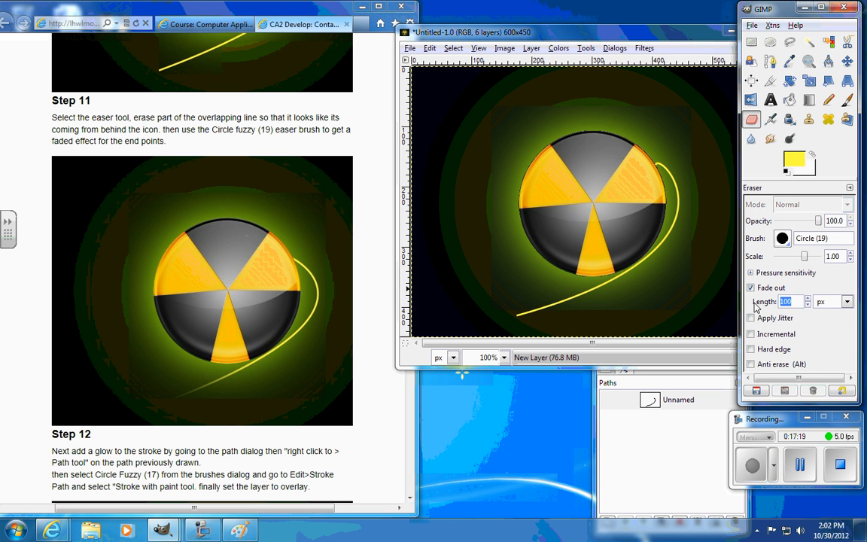
{"action": "type", "text": "30"}
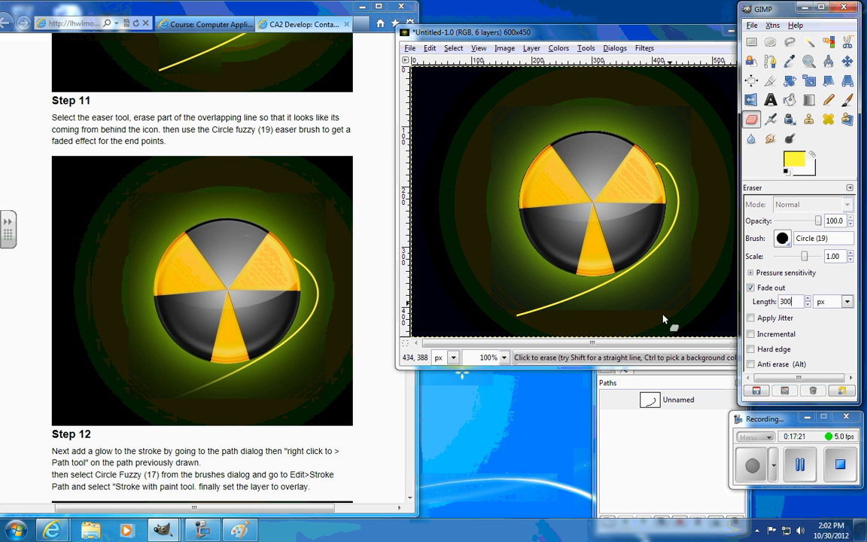
Step: Erase the lower end of the yellow stroke with the fade-out Eraser, undoing the first pass and repeating it
{"action": "left_click_drag", "start_coordinate": [512, 315], "coordinate": [663, 277]}
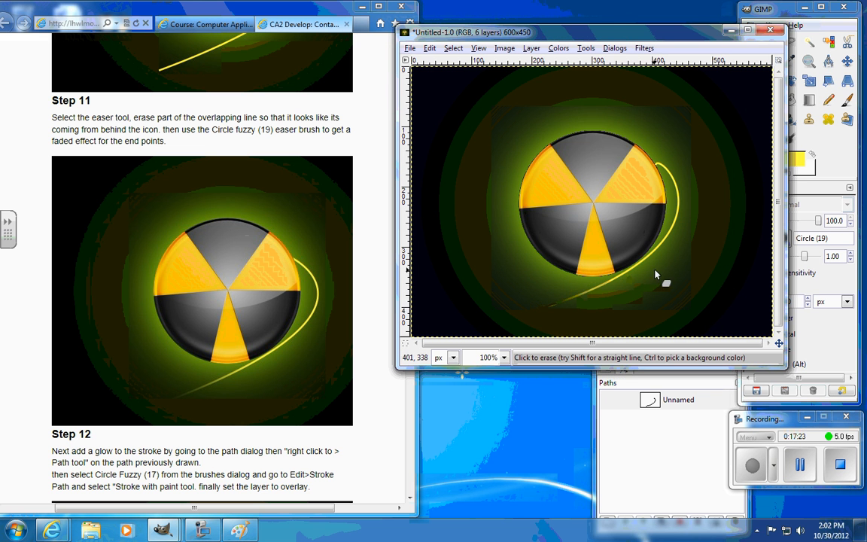
{"action": "key", "text": "ctrl+z"}
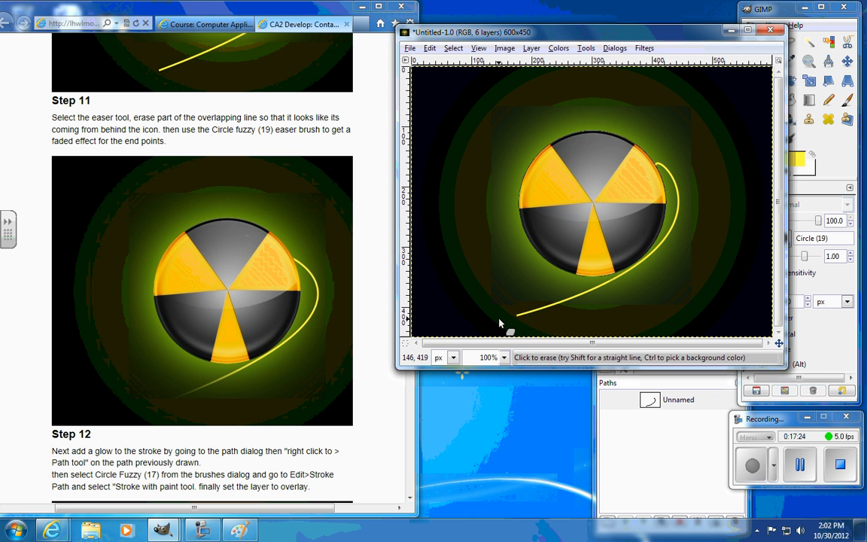
{"action": "left_click_drag", "start_coordinate": [526, 316], "coordinate": [658, 281]}
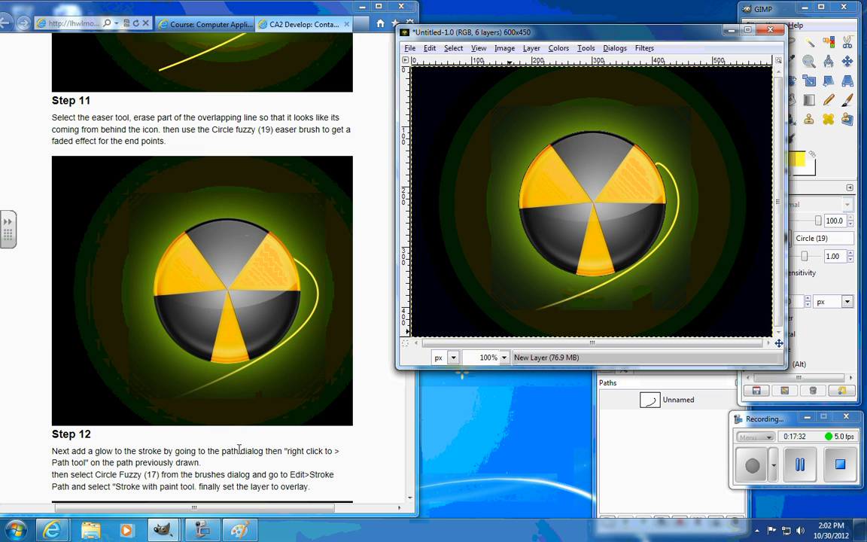
Step: Bring Step 12 of the tutorial into view and activate the Path tool on the existing curved path
{"action": "left_click", "coordinate": [376, 453]}
{"action": "scroll", "coordinate": [375, 452], "scroll_direction": "down", "scroll_amount": 4}
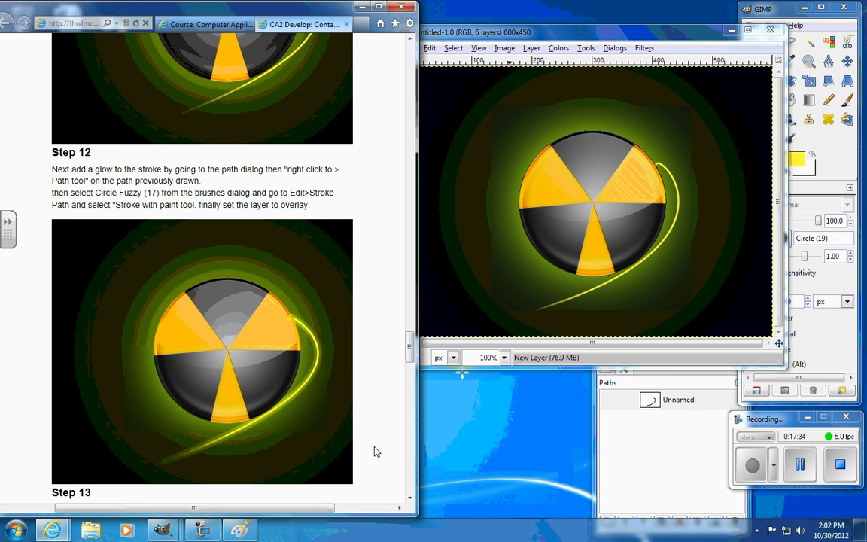
{"action": "scroll", "coordinate": [316, 414], "scroll_direction": "up", "scroll_amount": 1}
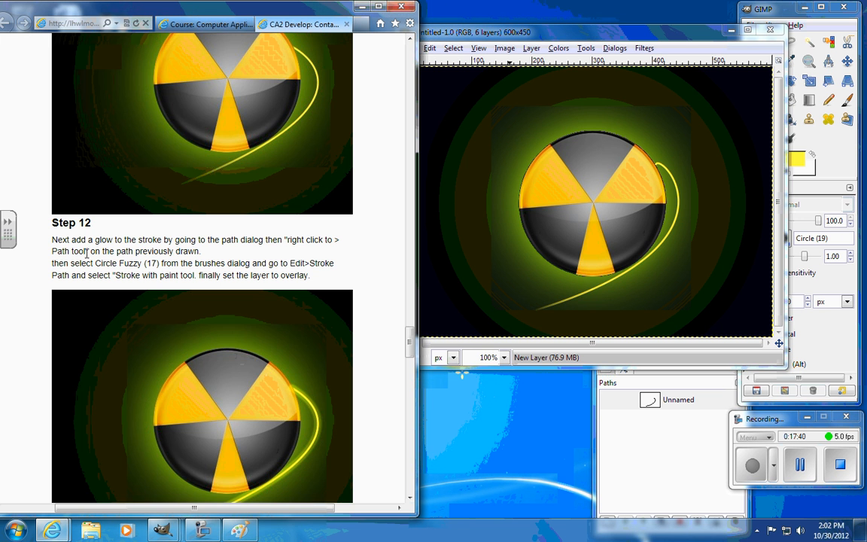
{"action": "left_click", "coordinate": [618, 400]}
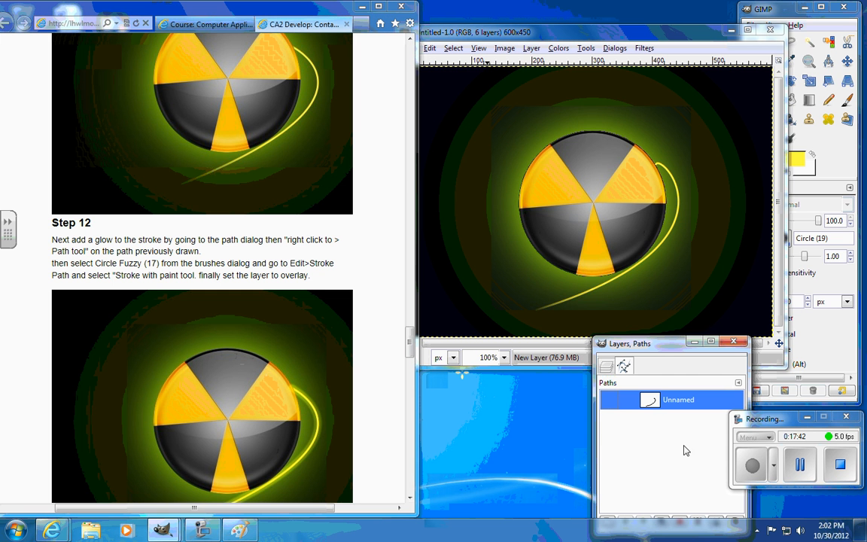
{"action": "right_click", "coordinate": [677, 403]}
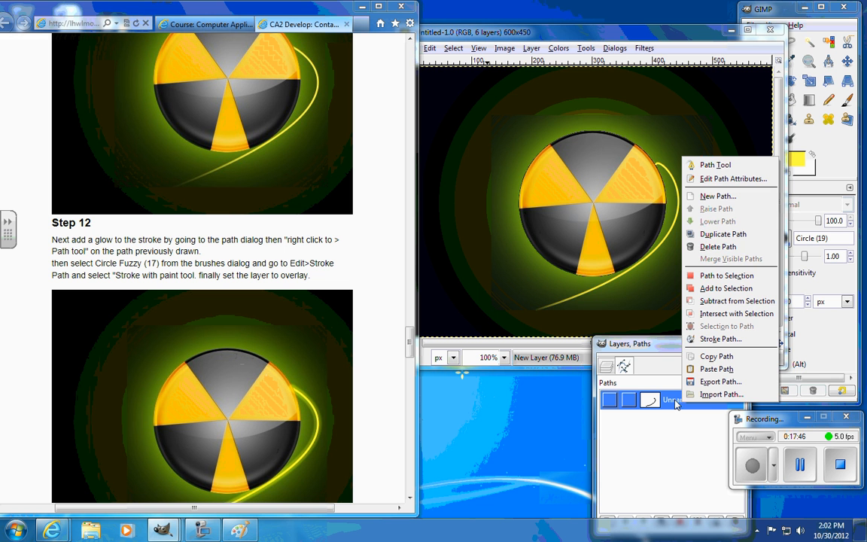
{"action": "left_click", "coordinate": [719, 164]}
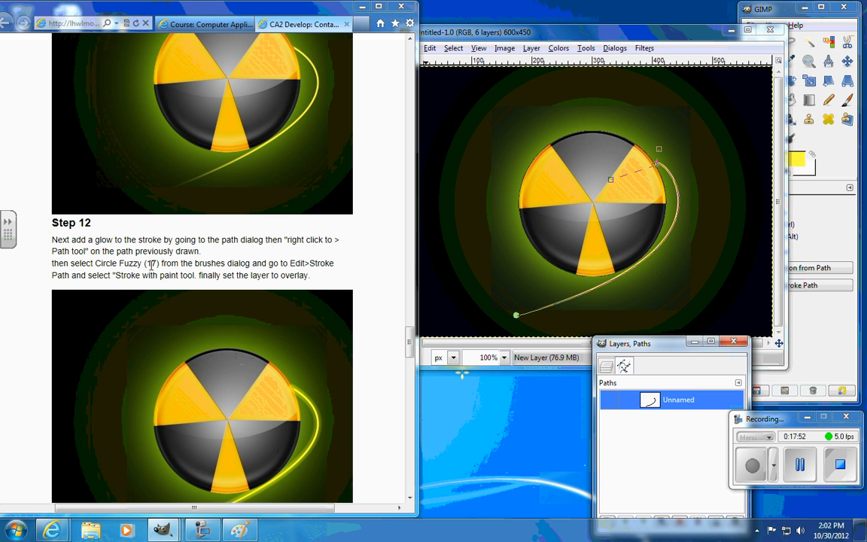
Step: Switch to the Paintbrush tool and choose the Circle (17) brush
{"action": "left_click", "coordinate": [847, 100]}
{"action": "left_click", "coordinate": [783, 238]}
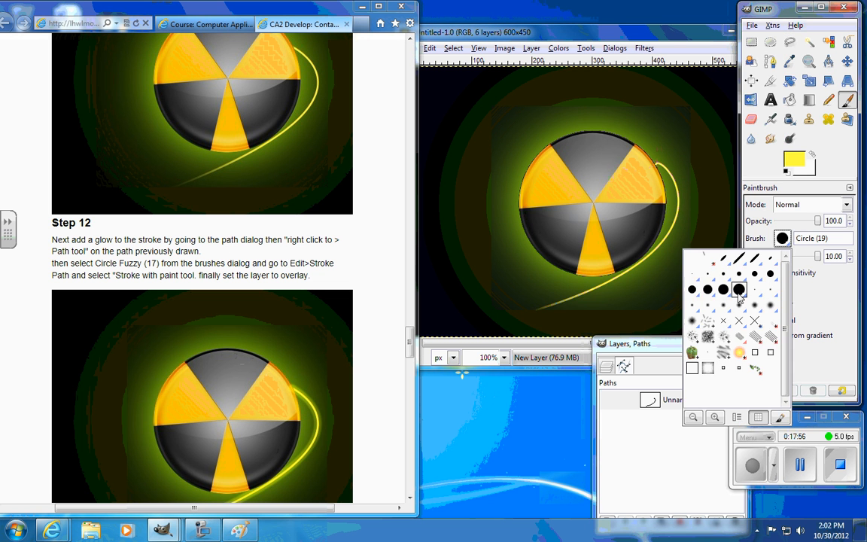
{"action": "left_click", "coordinate": [658, 265]}
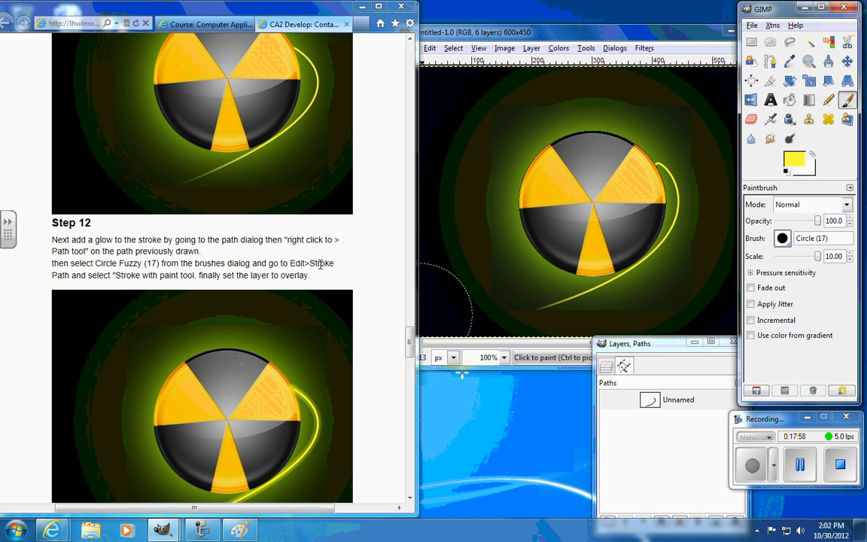
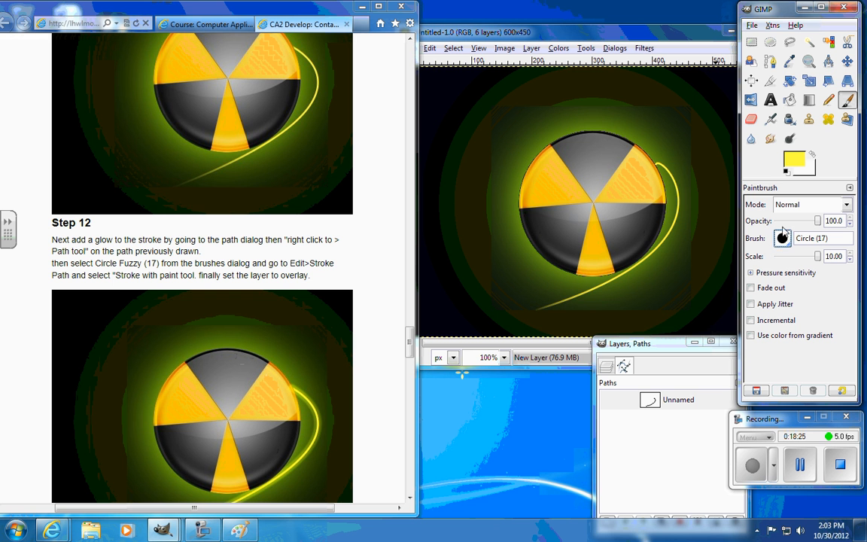
Step: Try stroking the curved path with a 3 px solid-color line and undo it
{"action": "right_click", "coordinate": [668, 400]}
{"action": "left_click", "coordinate": [698, 342]}
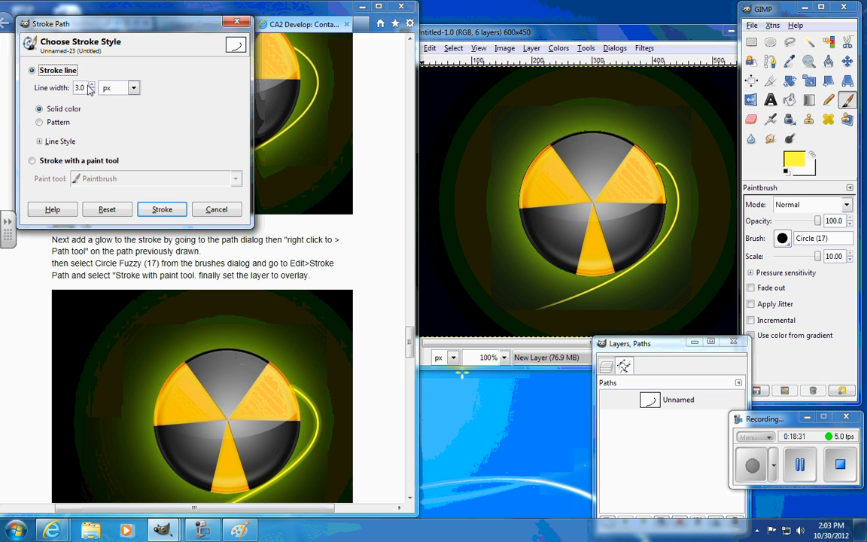
{"action": "left_click", "coordinate": [154, 212]}
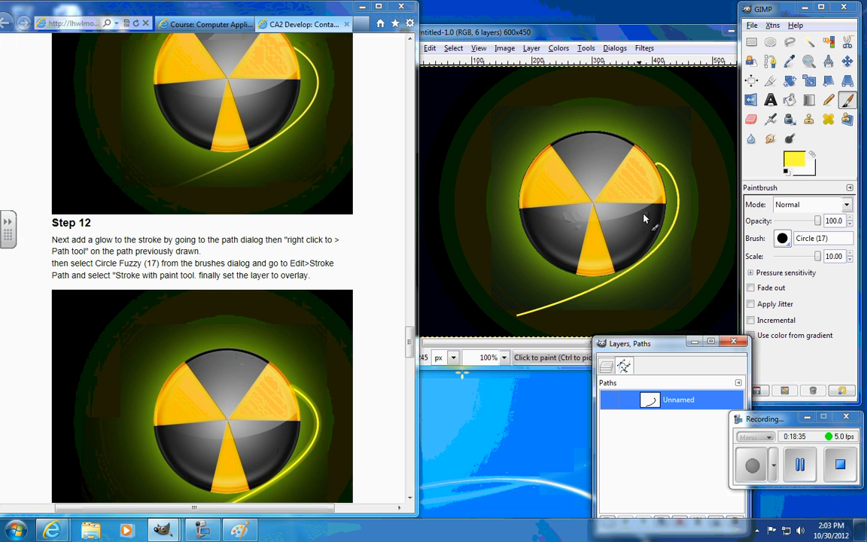
{"action": "key", "text": "ctrl+z"}
Step: Try stroking the curved path with the Paintbrush as the paint tool and undo it
{"action": "right_click", "coordinate": [673, 400]}
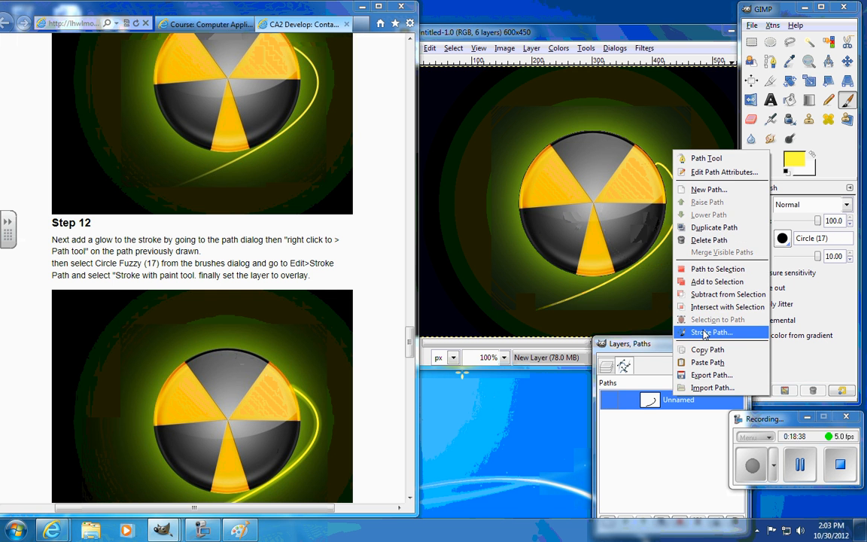
{"action": "left_click", "coordinate": [711, 331]}
{"action": "left_click", "coordinate": [42, 161]}
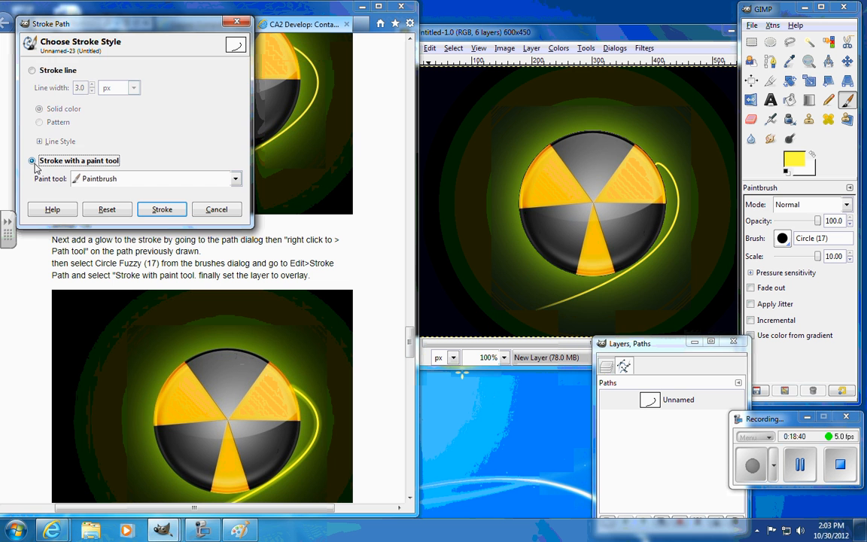
{"action": "left_click", "coordinate": [162, 209]}
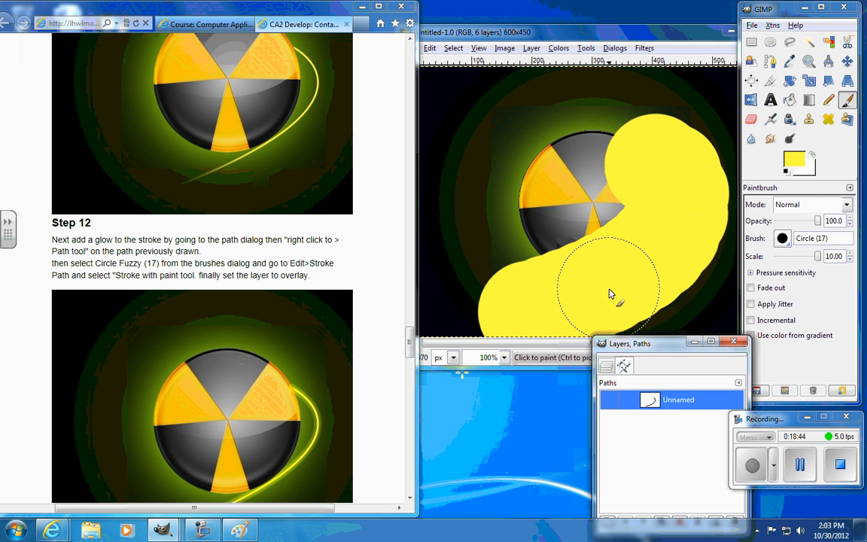
{"action": "key", "text": "ctrl+z"}
Step: Set the Paintbrush mode to Overlay and try stroking the curved path again
{"action": "left_click", "coordinate": [817, 208]}
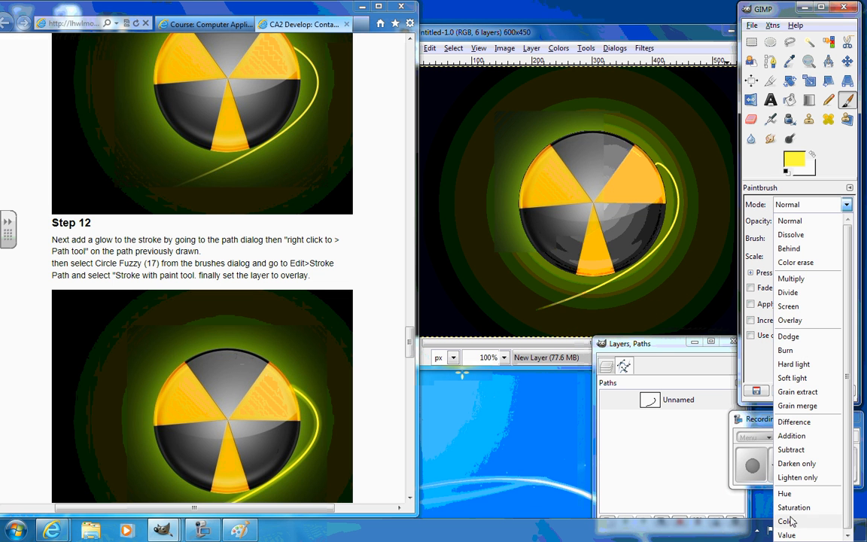
{"action": "left_click", "coordinate": [790, 320]}
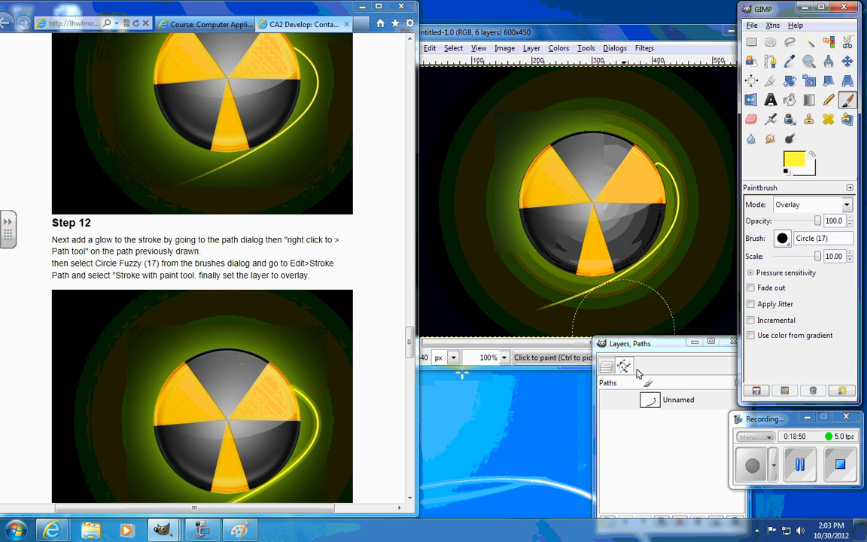
{"action": "right_click", "coordinate": [706, 401]}
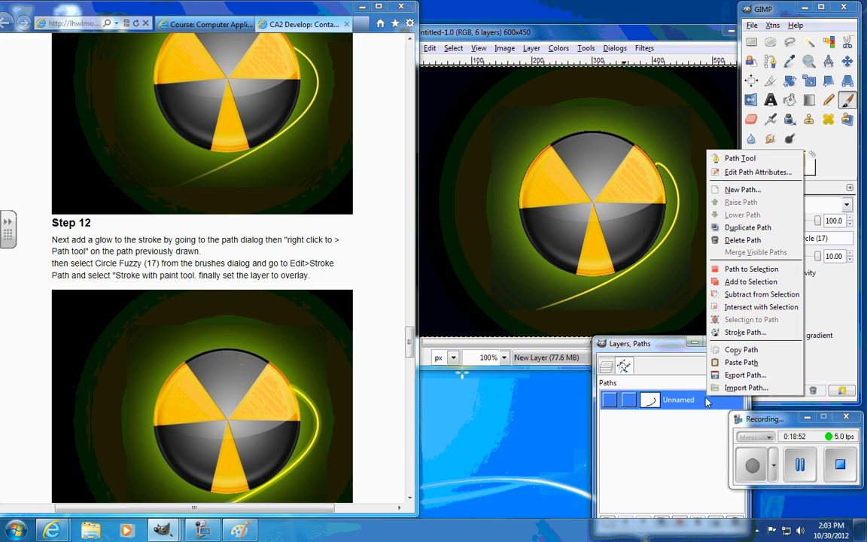
{"action": "left_click", "coordinate": [745, 332]}
{"action": "left_click", "coordinate": [177, 227]}
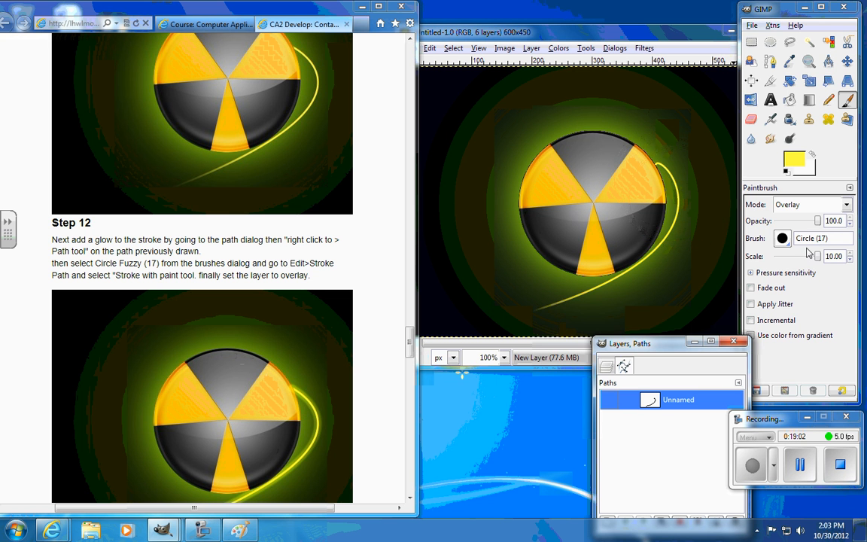
Step: Choose the Circle Fuzzy (17) brush for the Paintbrush and set its scale to 1.00
{"action": "left_click", "coordinate": [783, 239]}
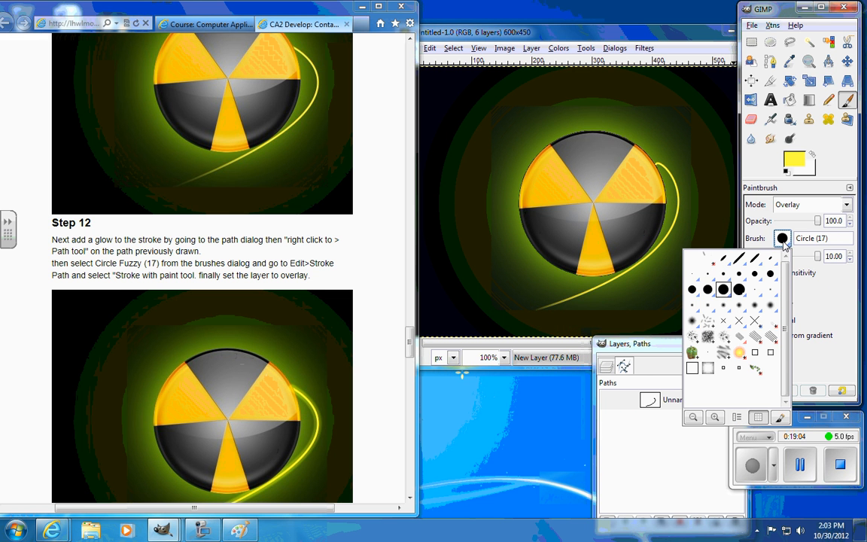
{"action": "left_click", "coordinate": [754, 307]}
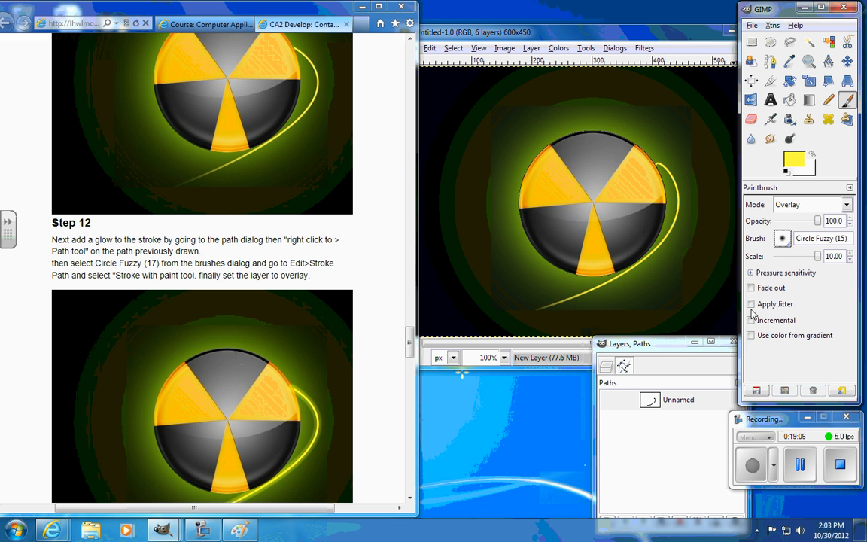
{"action": "left_click", "coordinate": [783, 238]}
{"action": "left_click", "coordinate": [770, 309]}
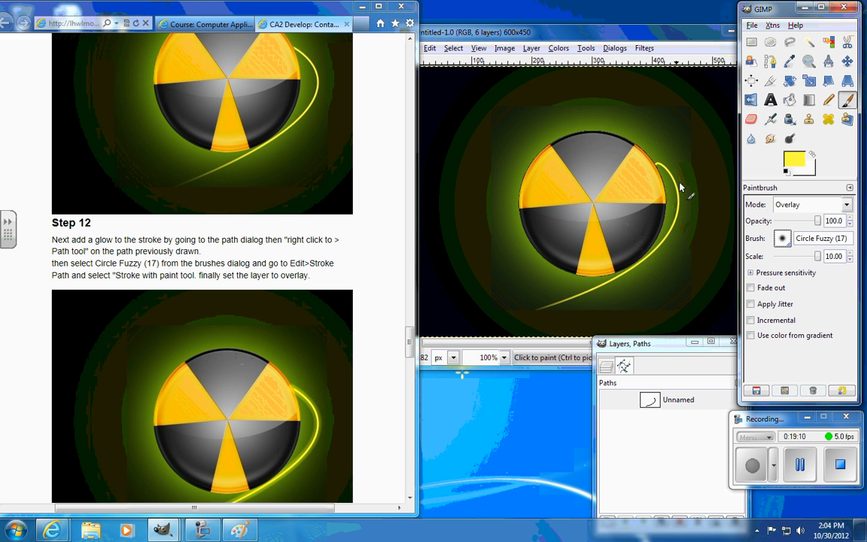
{"action": "left_click_drag", "start_coordinate": [817, 257], "coordinate": [804, 261]}
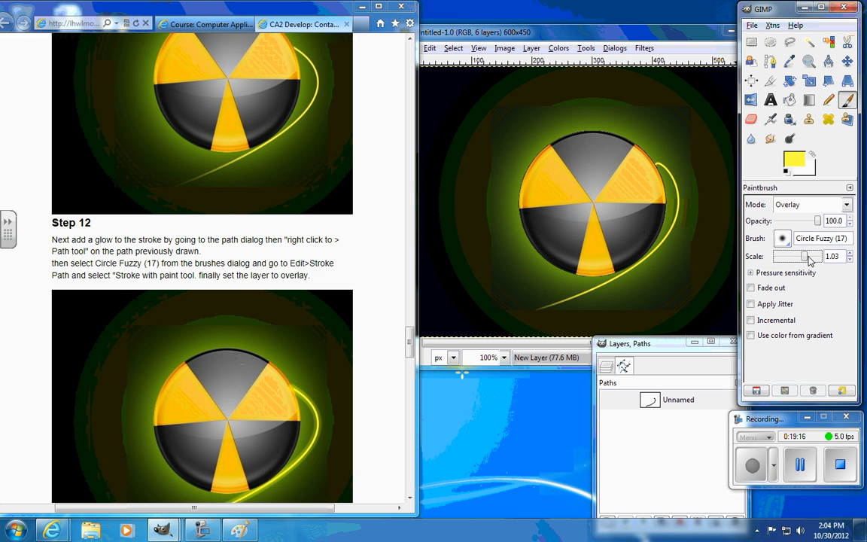
{"action": "double_click", "coordinate": [839, 257]}
{"action": "left_click", "coordinate": [837, 258]}
{"action": "type", "text": "1"}
Step: Stroke the curved path in Overlay mode with the Paintbrush as the paint tool to add the glow
{"action": "right_click", "coordinate": [698, 398]}
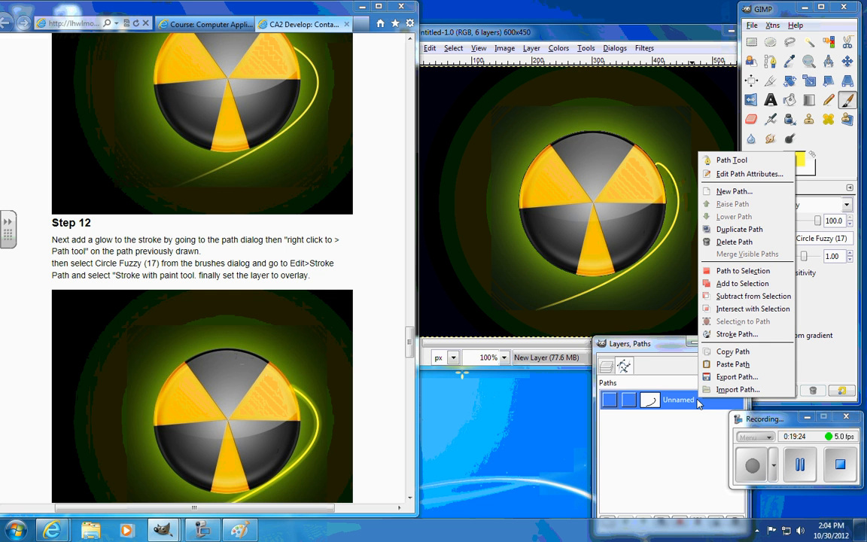
{"action": "left_click", "coordinate": [736, 334]}
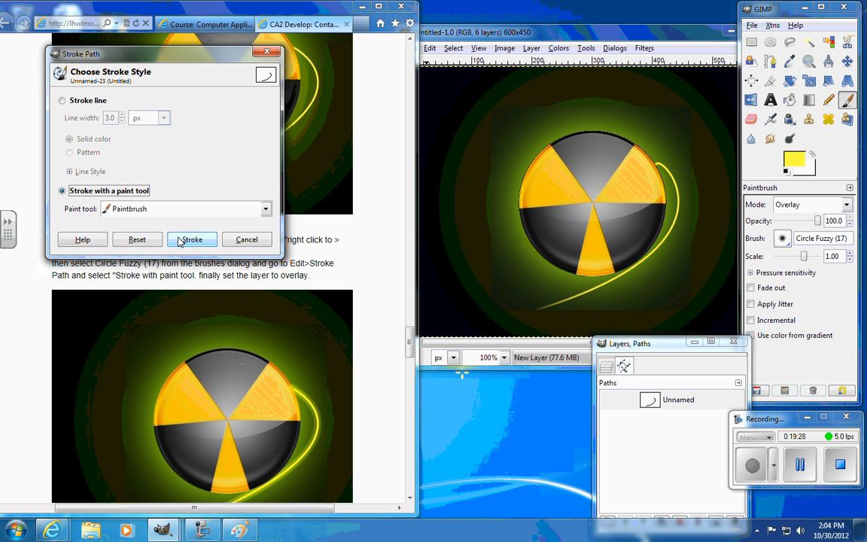
{"action": "left_click", "coordinate": [679, 401]}
{"action": "right_click", "coordinate": [679, 401]}
{"action": "left_click", "coordinate": [707, 337]}
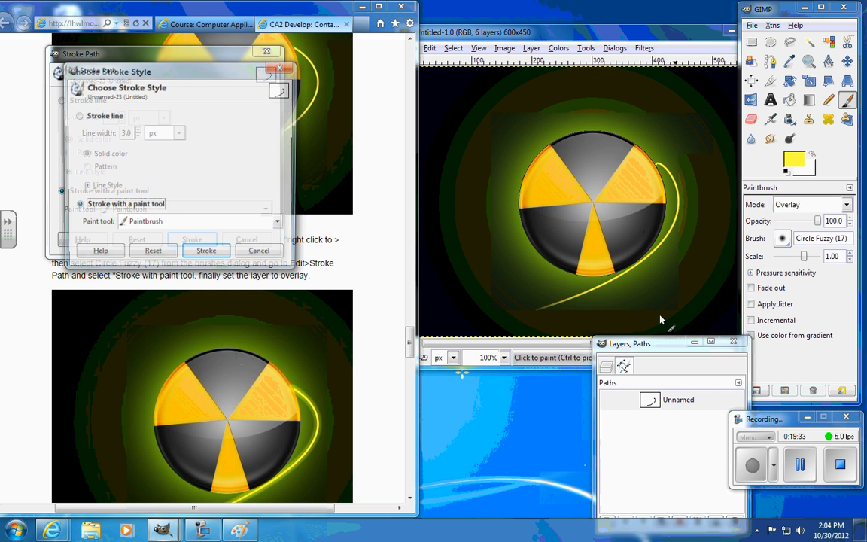
{"action": "left_click", "coordinate": [216, 257]}
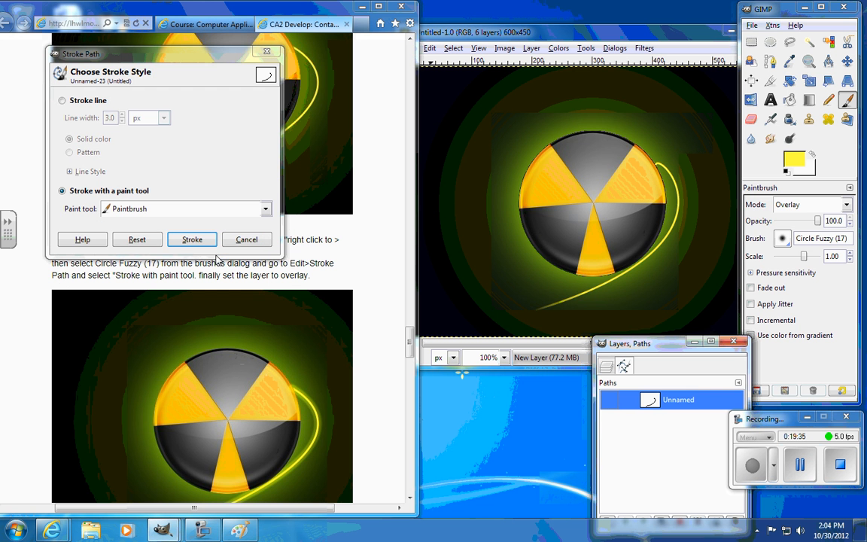
Step: Set the Paintbrush mode to Normal and try stroking the curved path with the Paintbrush as the paint tool
{"action": "left_click", "coordinate": [266, 51]}
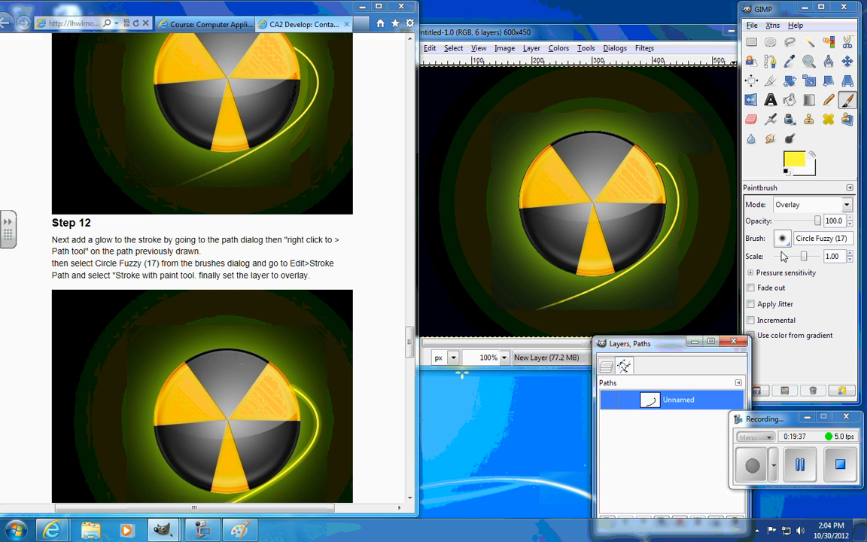
{"action": "left_click", "coordinate": [817, 204]}
{"action": "left_click", "coordinate": [792, 221]}
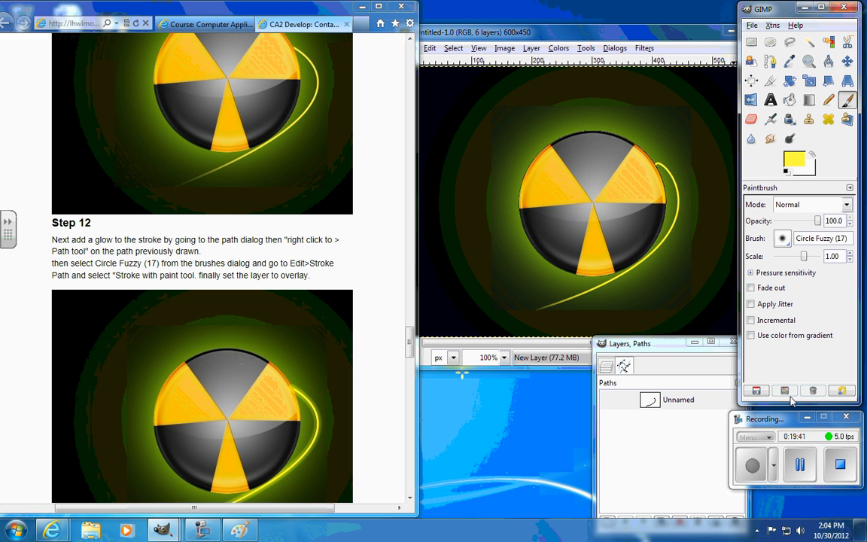
{"action": "right_click", "coordinate": [682, 405]}
{"action": "left_click", "coordinate": [727, 388]}
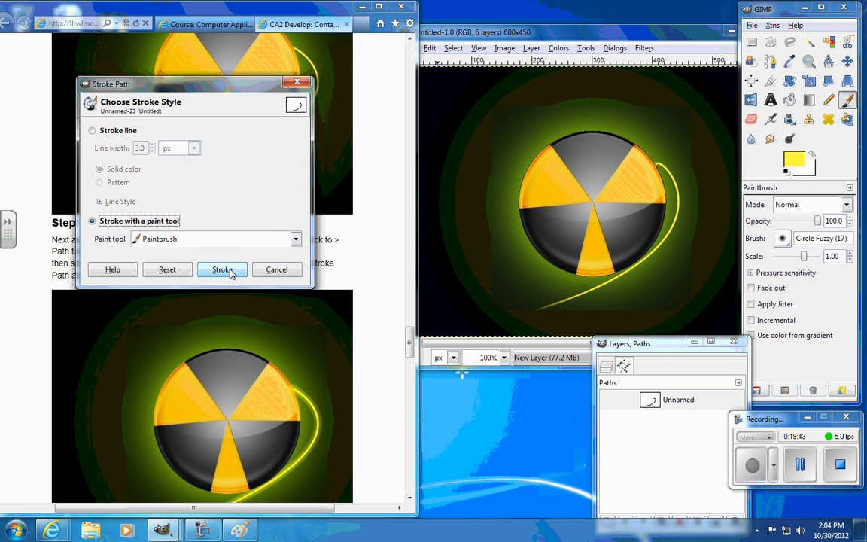
{"action": "left_click", "coordinate": [221, 266]}
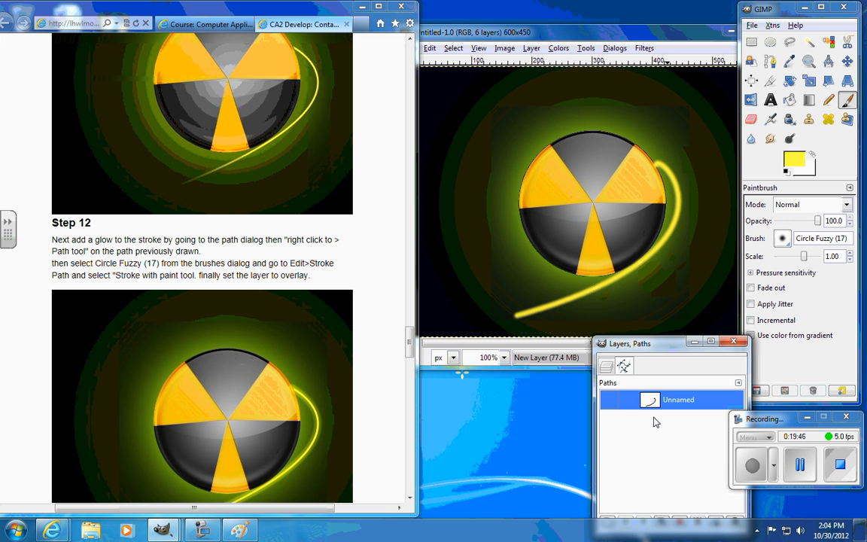
Step: Try setting New Layer's mode to Overlay, and undo both the mode change and the last path stroke
{"action": "left_click", "coordinate": [614, 365]}
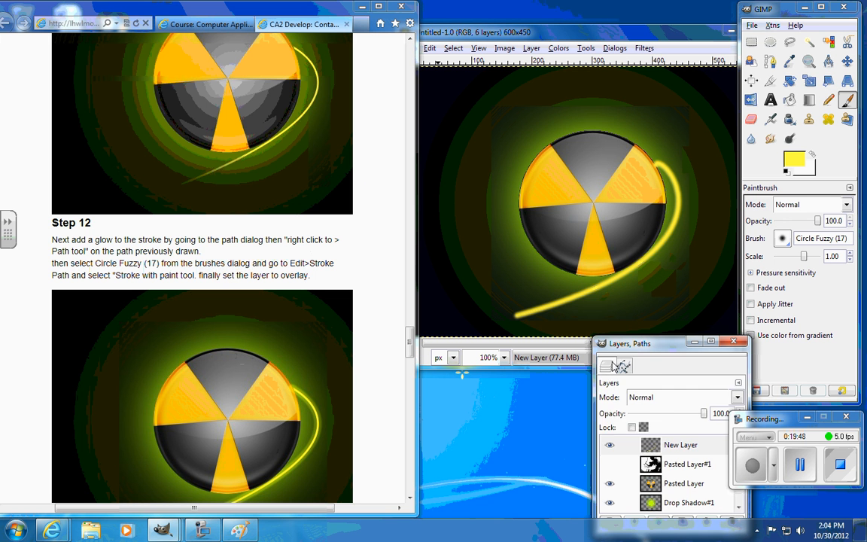
{"action": "left_click", "coordinate": [678, 450]}
{"action": "scroll", "coordinate": [680, 459], "scroll_direction": "down", "scroll_amount": 3}
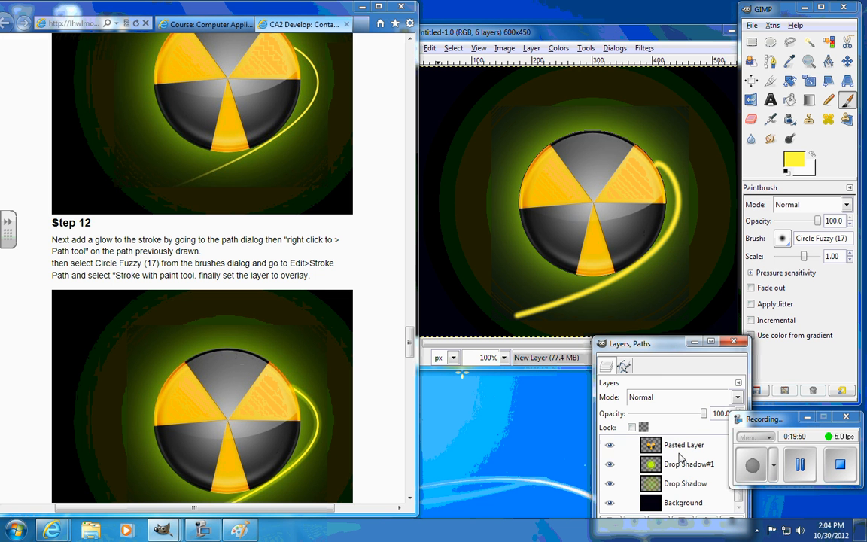
{"action": "scroll", "coordinate": [679, 458], "scroll_direction": "up", "scroll_amount": 3}
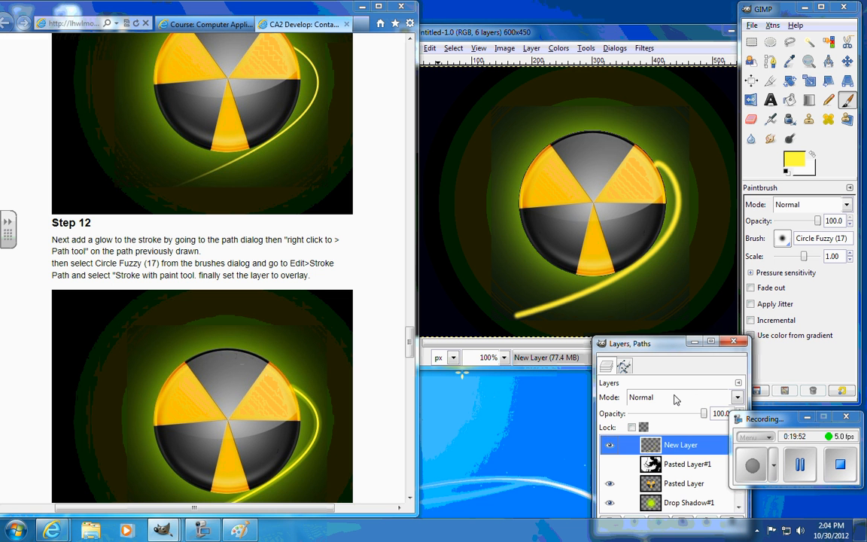
{"action": "left_click", "coordinate": [676, 399]}
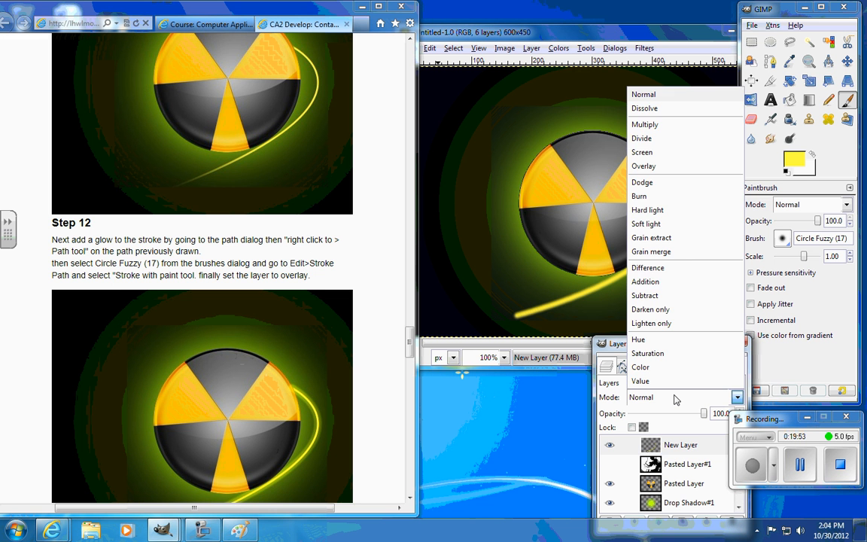
{"action": "left_click", "coordinate": [666, 168]}
{"action": "key", "text": "ctrl+z"}
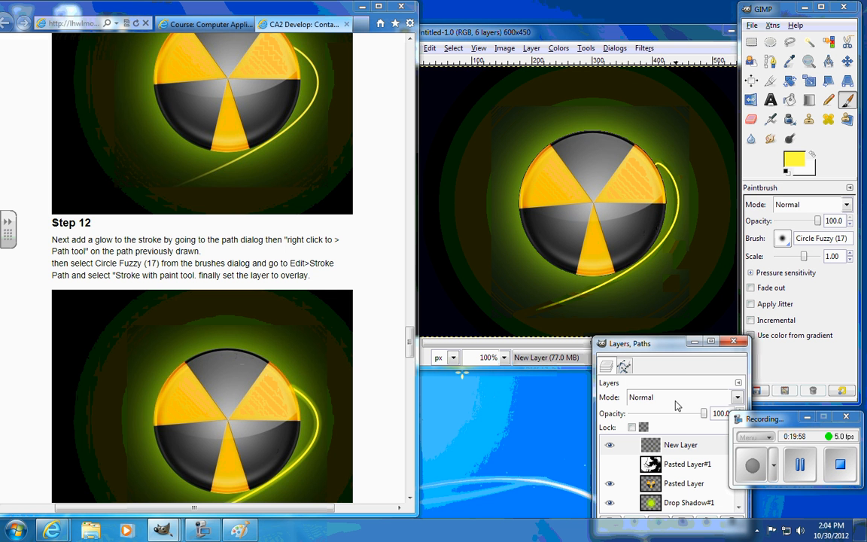
Step: Make New Layer active, set the Paintbrush mode to Overlay and bring up the curved path's commands
{"action": "left_click", "coordinate": [680, 446]}
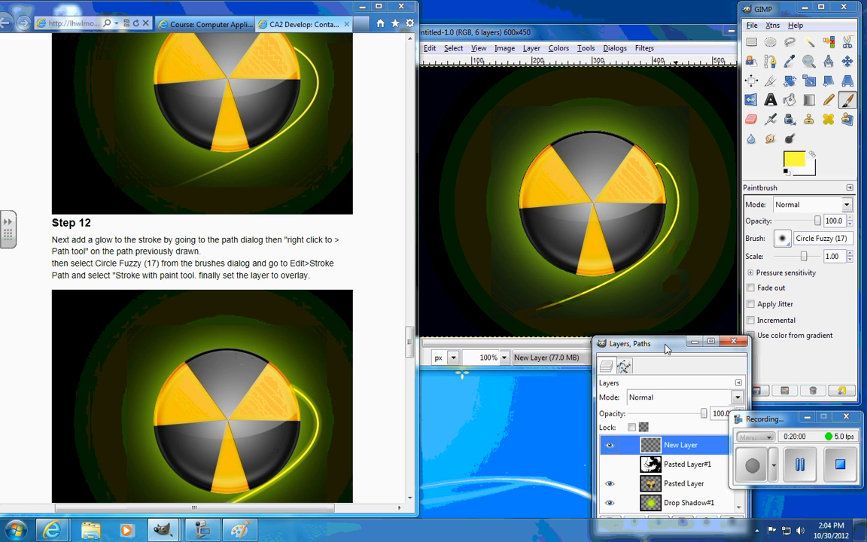
{"action": "left_click_drag", "start_coordinate": [667, 349], "coordinate": [446, 67]}
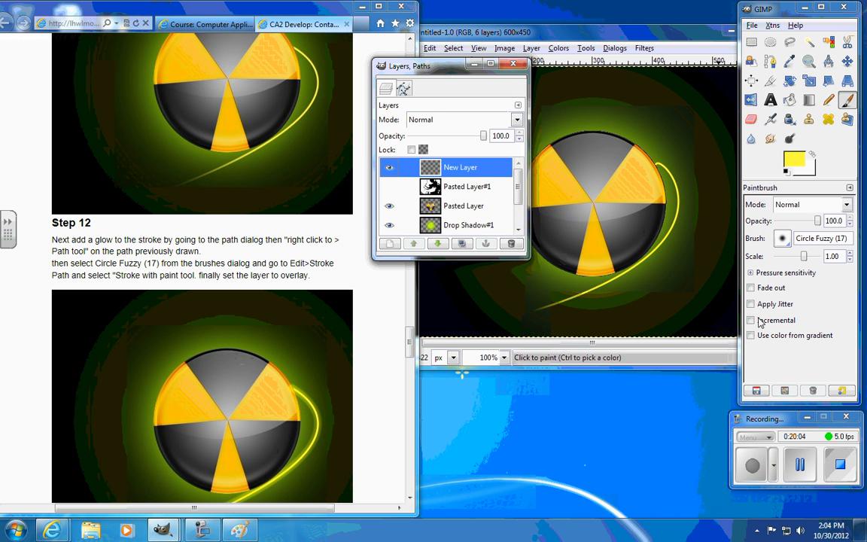
{"action": "left_click", "coordinate": [810, 204]}
{"action": "left_click", "coordinate": [792, 320]}
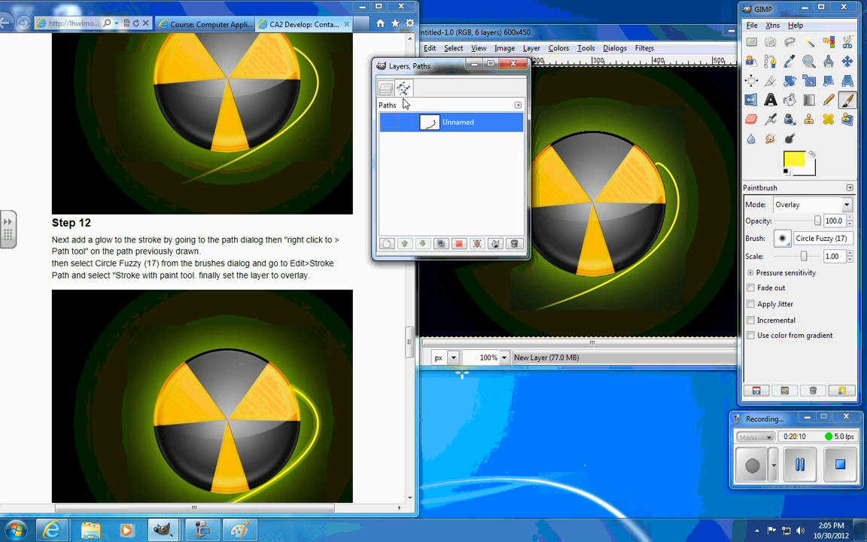
{"action": "right_click", "coordinate": [473, 128]}
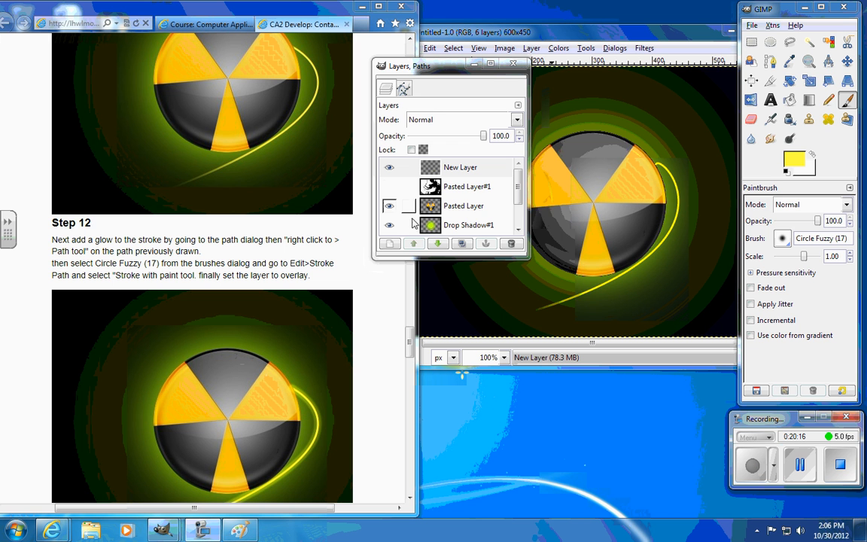
Step: Create a transparent 600 by 450 px layer named Path Glow above New Layer and make it active
{"action": "left_click", "coordinate": [390, 244]}
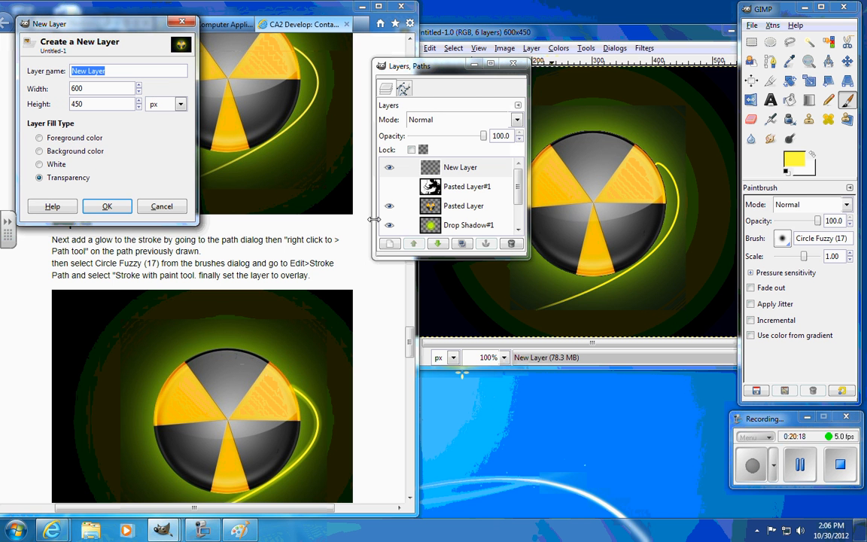
{"action": "type", "text": "Pat"}
{"action": "type", "text": "h Bl"}
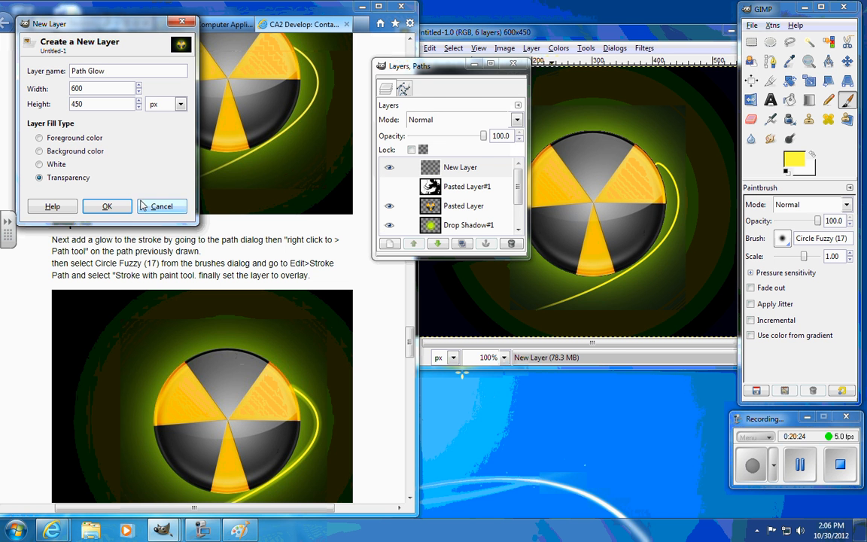
{"action": "left_click", "coordinate": [105, 205]}
{"action": "left_click", "coordinate": [463, 167]}
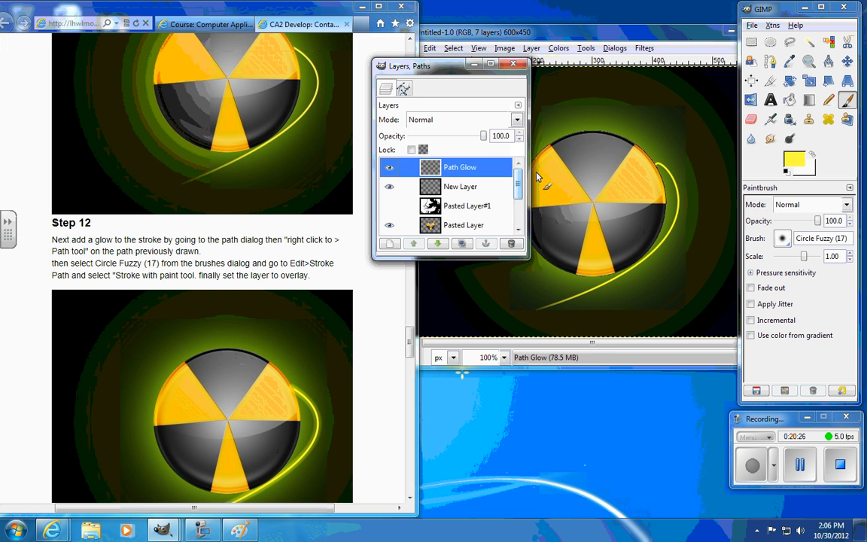
Step: Stroke the curved path on the Path Glow layer with the Paintbrush in Normal mode as the paint tool
{"action": "left_click", "coordinate": [404, 88]}
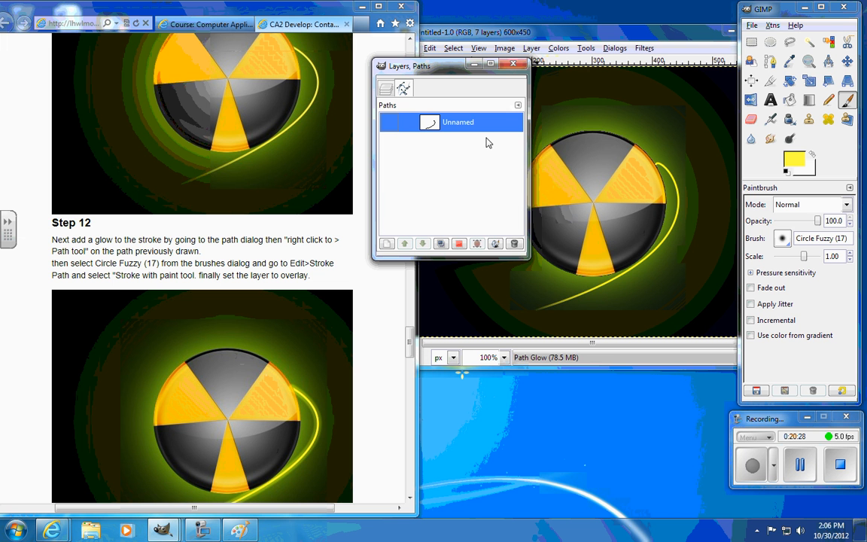
{"action": "right_click", "coordinate": [471, 123]}
{"action": "left_click", "coordinate": [546, 304]}
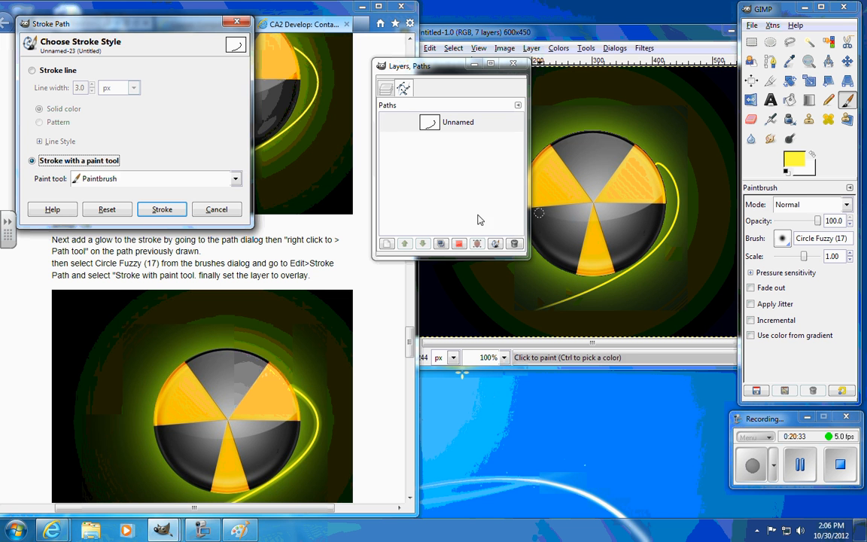
{"action": "left_click", "coordinate": [162, 209]}
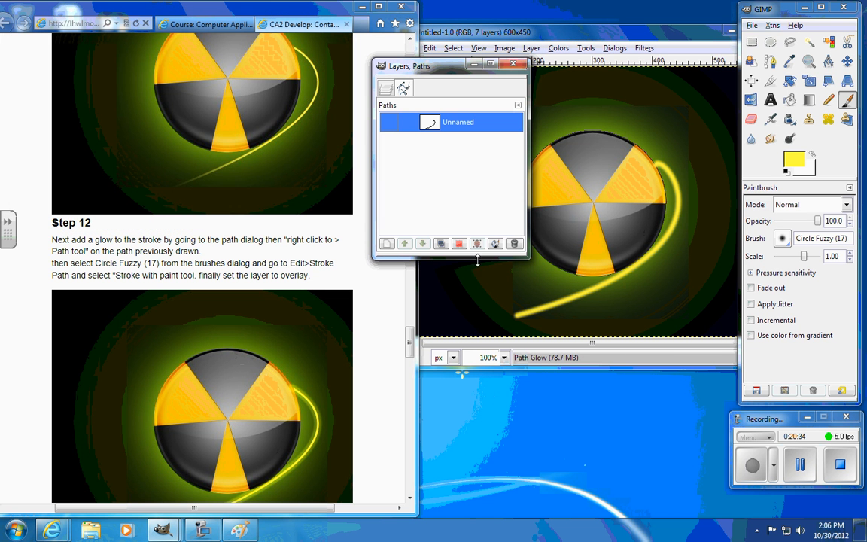
Step: Set the Path Glow layer's blend mode to Overlay
{"action": "key", "text": "ctrl+l"}
{"action": "left_click", "coordinate": [451, 167]}
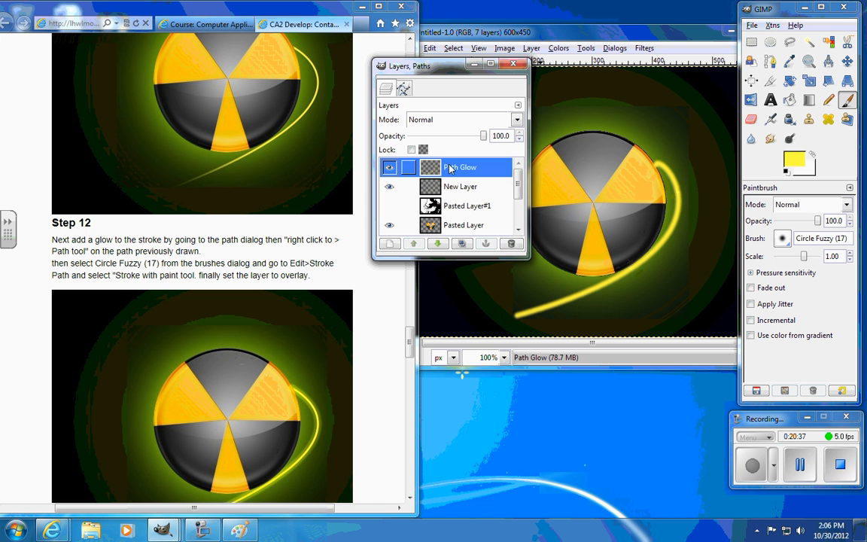
{"action": "left_click", "coordinate": [447, 119]}
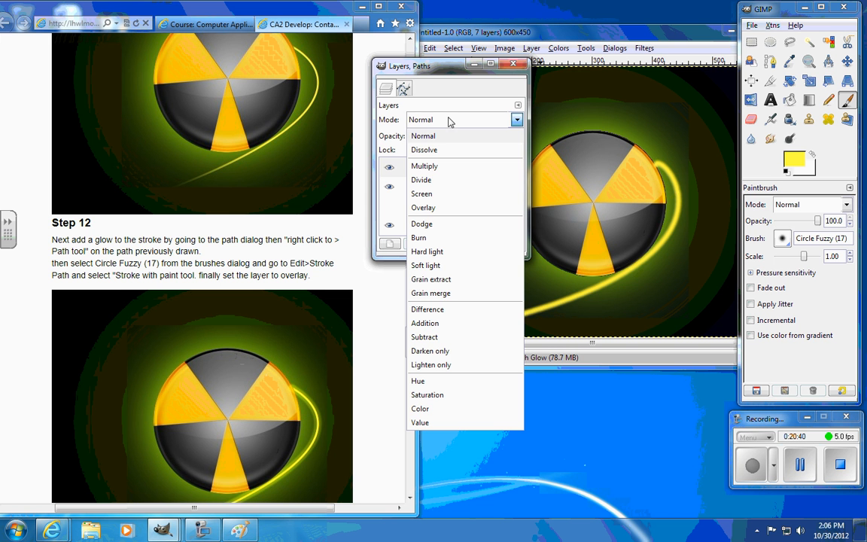
{"action": "left_click", "coordinate": [424, 207]}
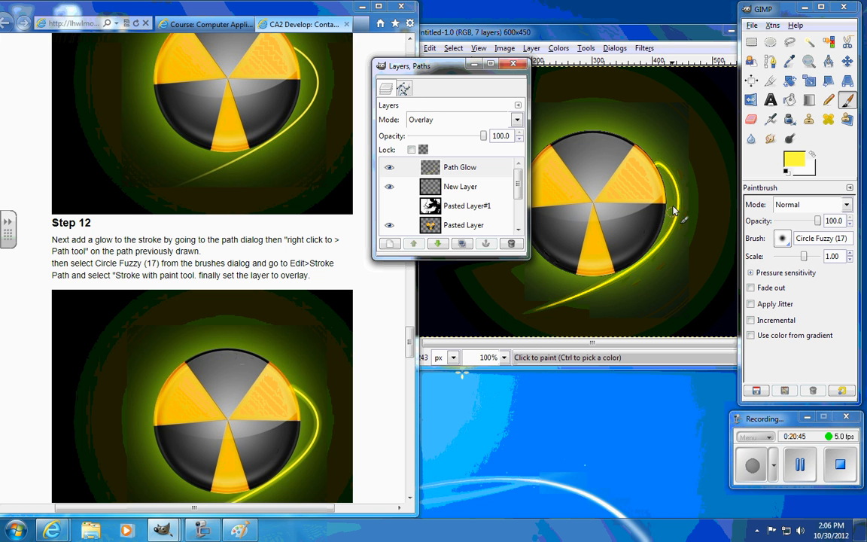
{"action": "left_click", "coordinate": [466, 168]}
Step: Choose the Eraser as Step 13 directs, try erasing the glow stroke's lower end, and undo the erasing
{"action": "left_click_drag", "start_coordinate": [409, 333], "coordinate": [409, 360]}
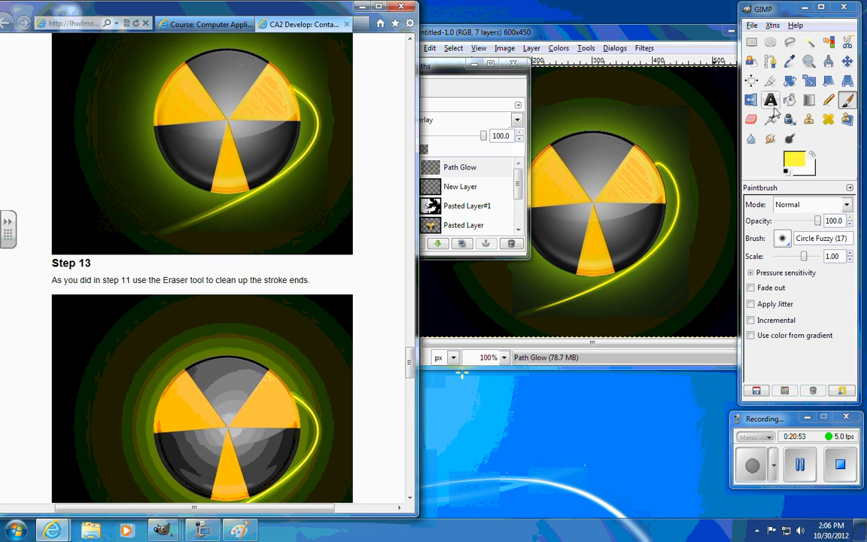
{"action": "left_click", "coordinate": [751, 119]}
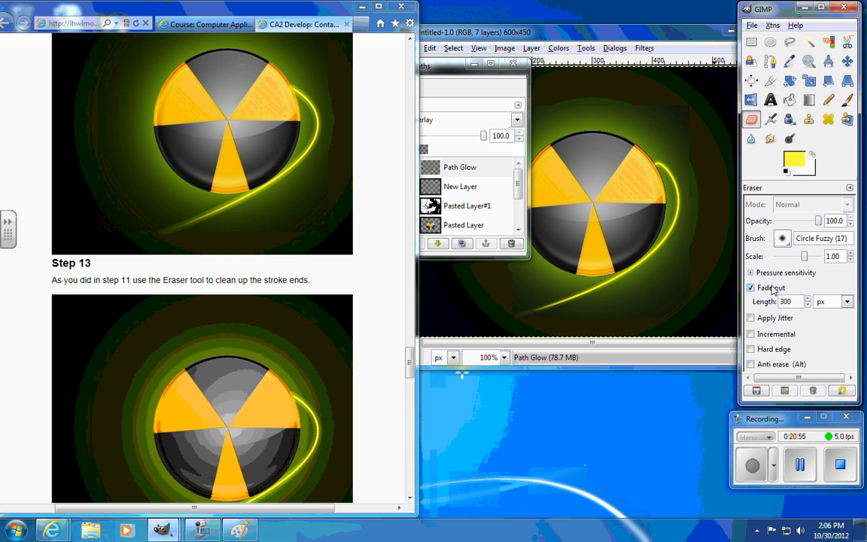
{"action": "left_click", "coordinate": [504, 324]}
{"action": "mouse_move", "coordinate": [569, 298]}
{"action": "left_mouse_down"}
{"action": "mouse_move", "coordinate": [600, 284]}
{"action": "mouse_move", "coordinate": [576, 301]}
{"action": "left_mouse_up"}
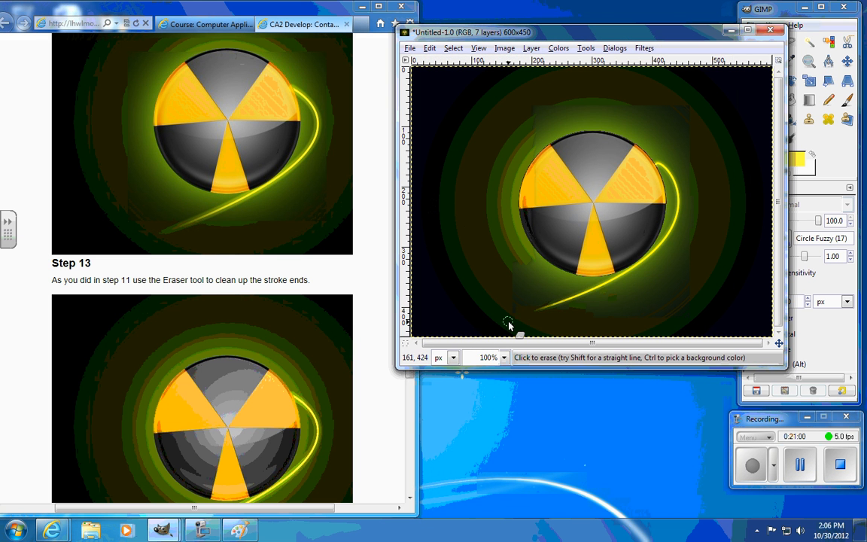
{"action": "key", "text": "ctrl+z"}
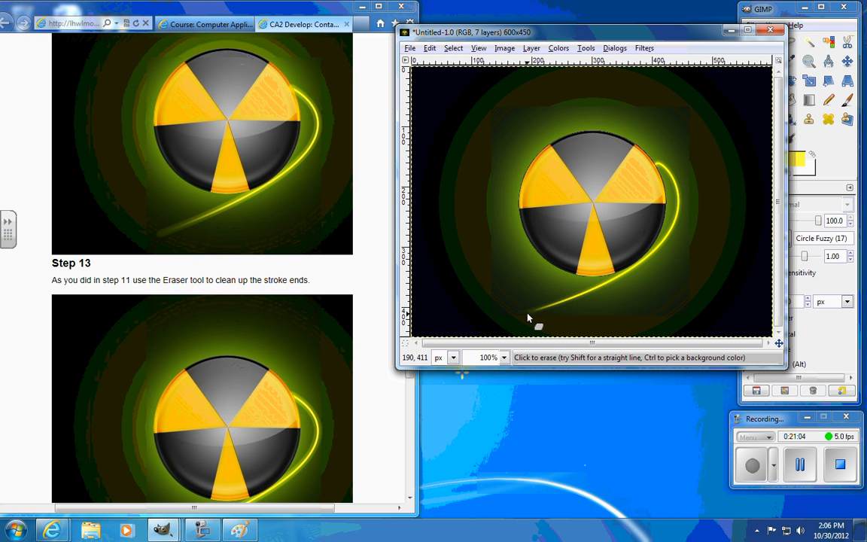
Step: Set the Eraser scale to 1.32 and erase the lower end of the glow stroke on the Path Glow layer
{"action": "left_click_drag", "start_coordinate": [529, 314], "coordinate": [546, 305]}
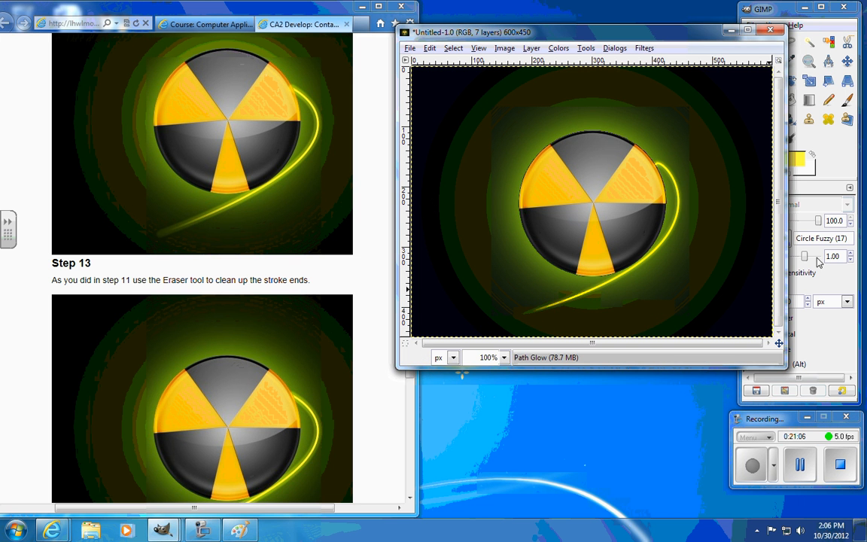
{"action": "left_click_drag", "start_coordinate": [807, 257], "coordinate": [811, 258]}
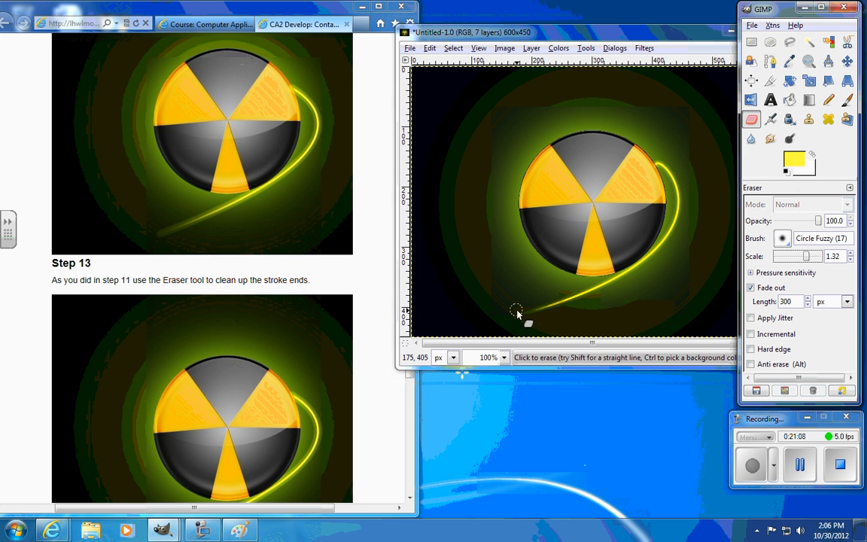
{"action": "left_click_drag", "start_coordinate": [511, 322], "coordinate": [525, 317]}
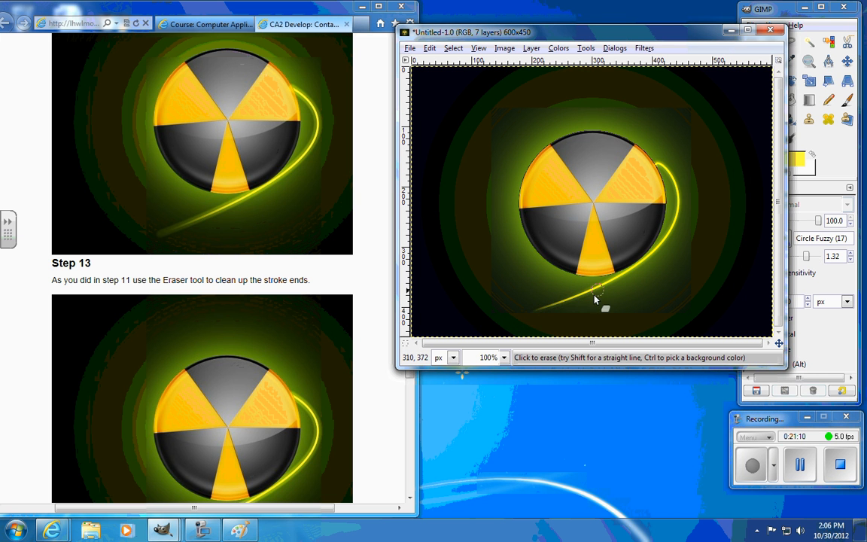
{"action": "key", "text": "ctrl+z"}
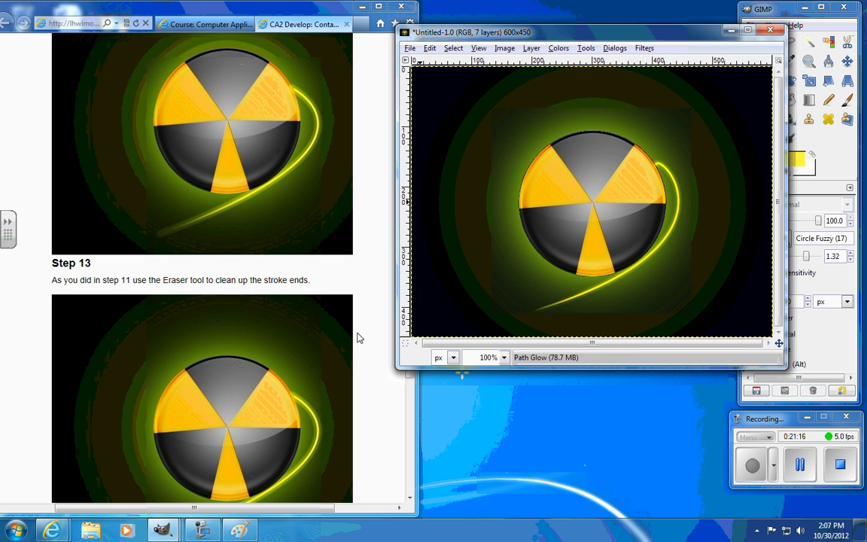
Step: Read Steps 14 and 15 of the tutorial and bring the Layers, Paths dialog back to the front
{"action": "left_click", "coordinate": [404, 445]}
{"action": "left_click_drag", "start_coordinate": [407, 363], "coordinate": [414, 397]}
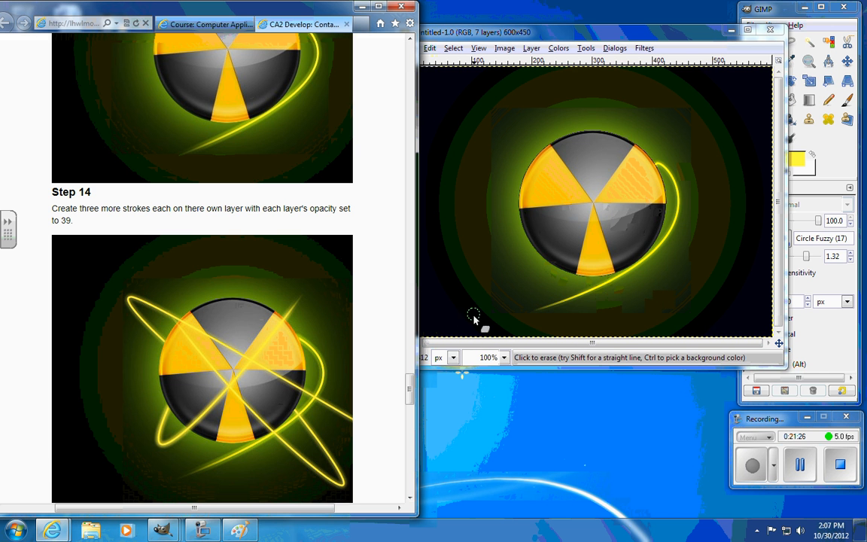
{"action": "left_click_drag", "start_coordinate": [410, 389], "coordinate": [411, 410]}
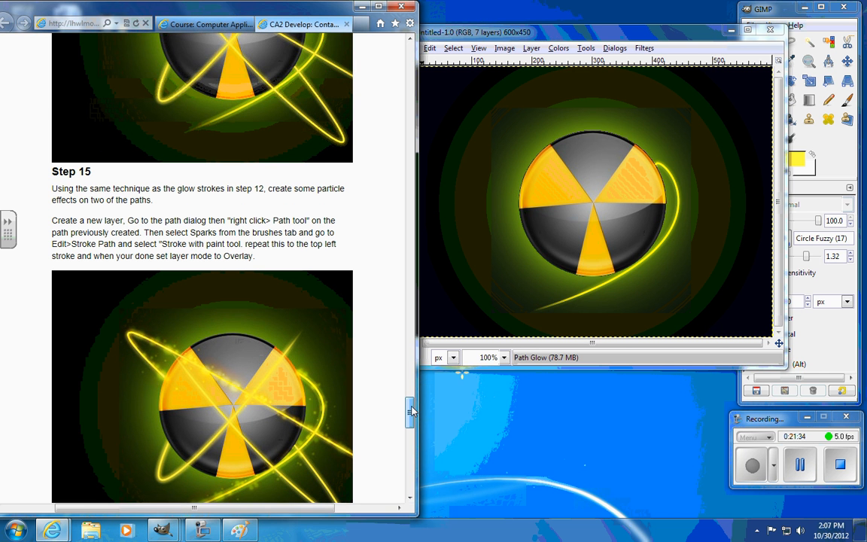
{"action": "mouse_move", "coordinate": [411, 410]}
{"action": "left_mouse_down"}
{"action": "mouse_move", "coordinate": [413, 461]}
{"action": "mouse_move", "coordinate": [414, 418]}
{"action": "left_mouse_up"}
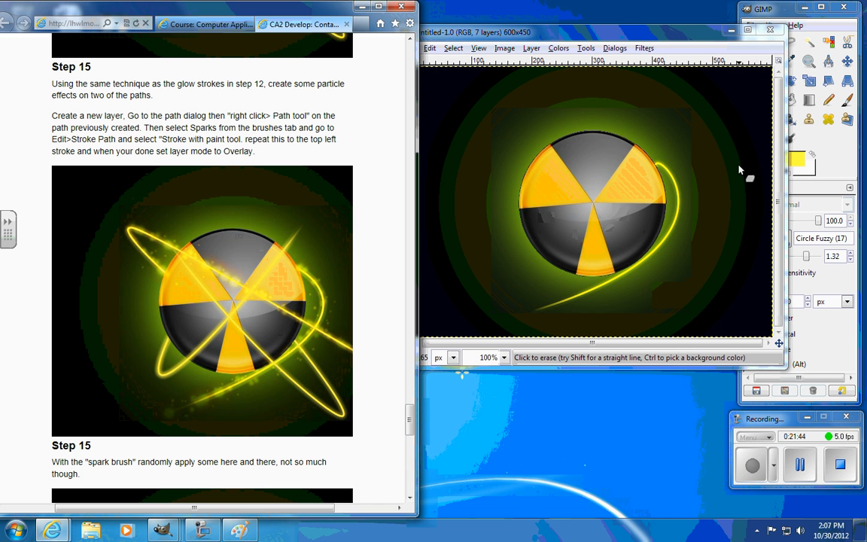
{"action": "mouse_move", "coordinate": [161, 530]}
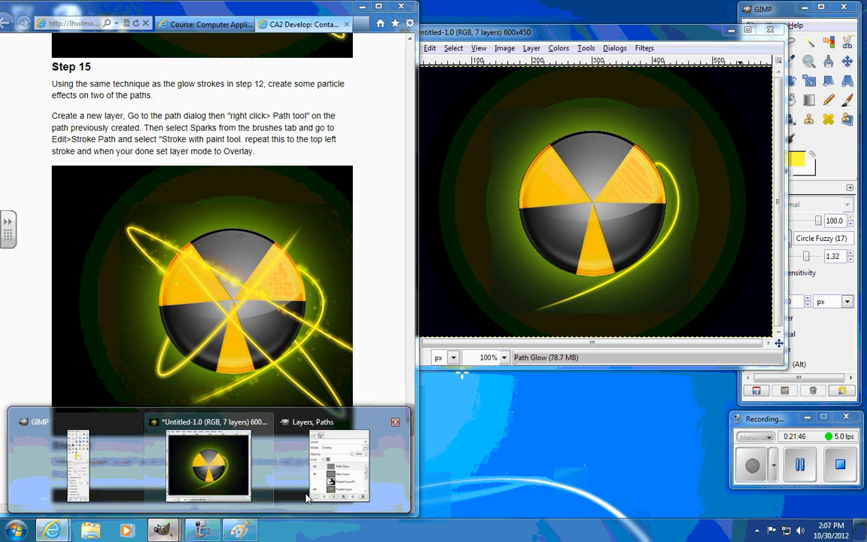
{"action": "left_click", "coordinate": [307, 497]}
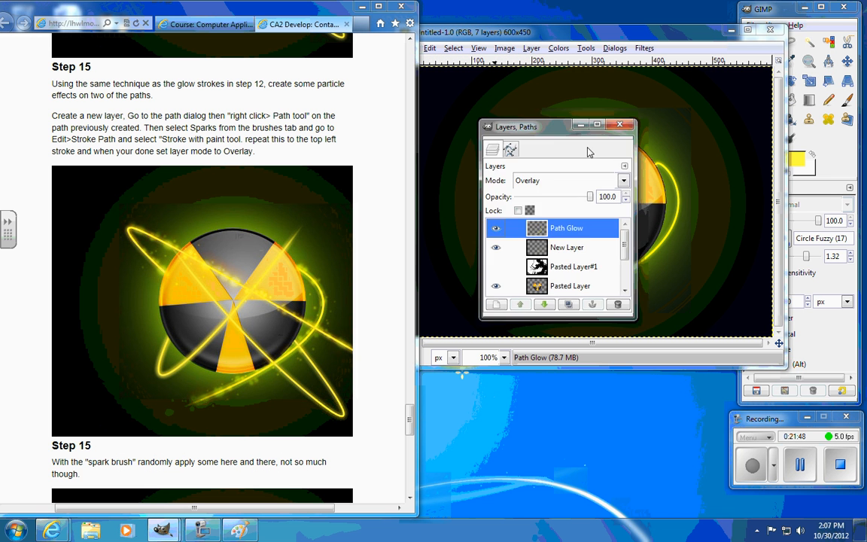
Step: Move the dialogs clear of the image and add a transparent 600 x 450 layer named Sparkle Effect
{"action": "left_click_drag", "start_coordinate": [590, 152], "coordinate": [761, 250]}
{"action": "left_click_drag", "start_coordinate": [785, 419], "coordinate": [448, 414]}
{"action": "left_click_drag", "start_coordinate": [722, 254], "coordinate": [724, 308]}
{"action": "left_click", "coordinate": [706, 483]}
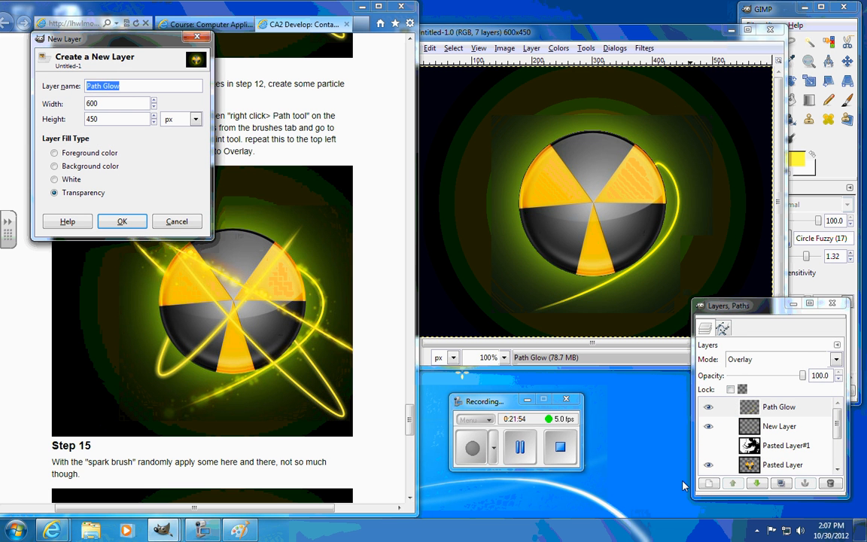
{"action": "type", "text": "Sparkle Effect"}
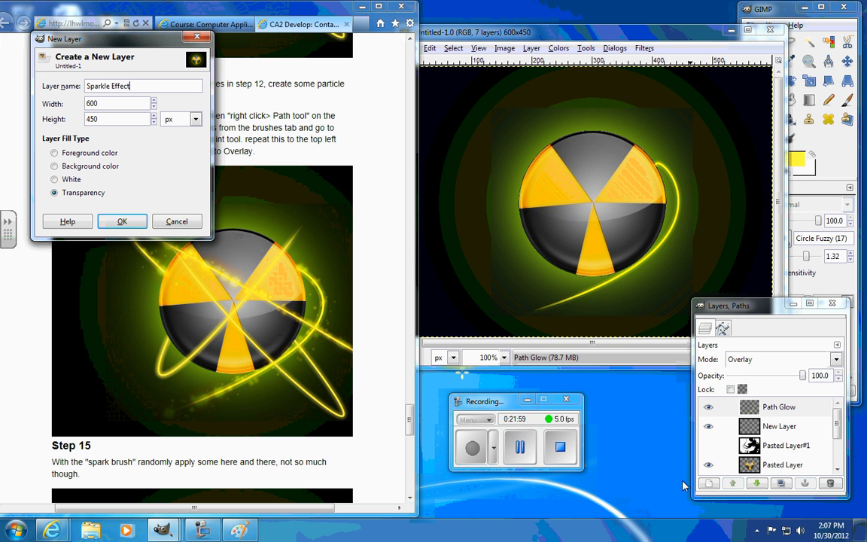
{"action": "key", "text": "Return"}
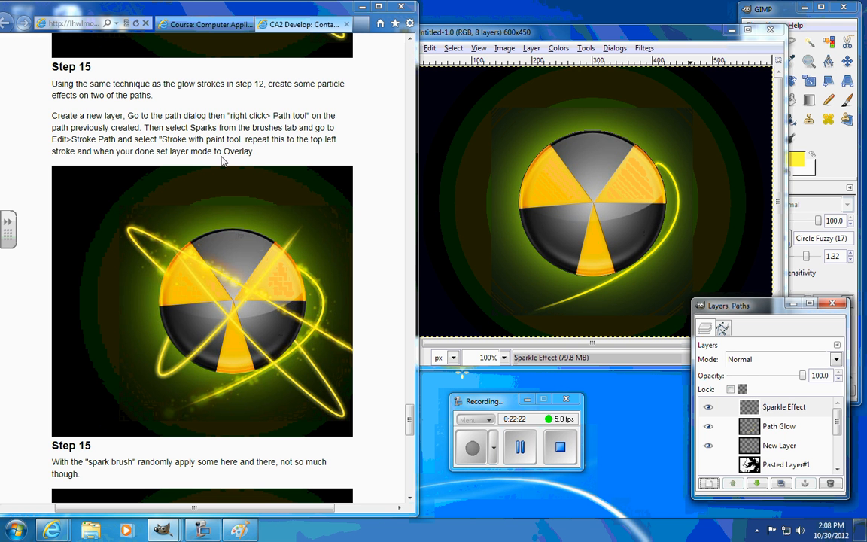
Step: Select the Sparkle Effect layer and open the stroke options for the existing path
{"action": "left_click", "coordinate": [798, 406]}
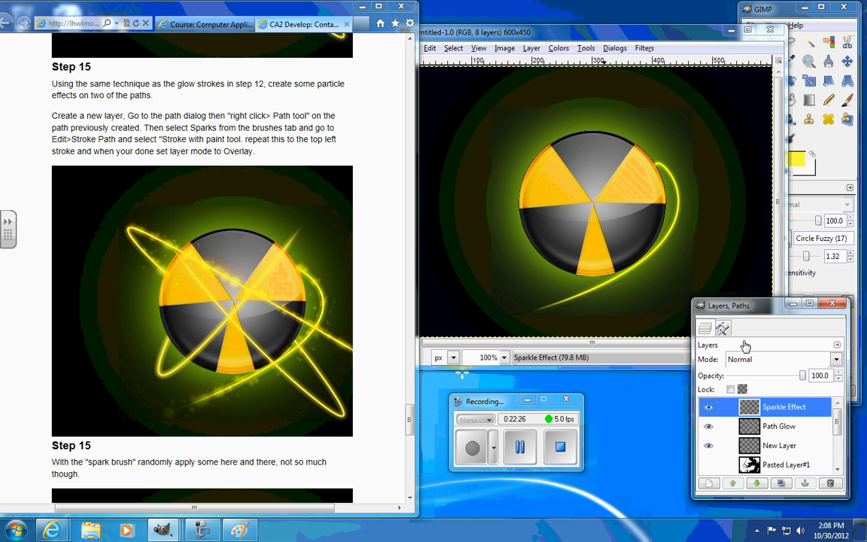
{"action": "left_click", "coordinate": [723, 327]}
{"action": "right_click", "coordinate": [752, 362]}
{"action": "left_click", "coordinate": [711, 298]}
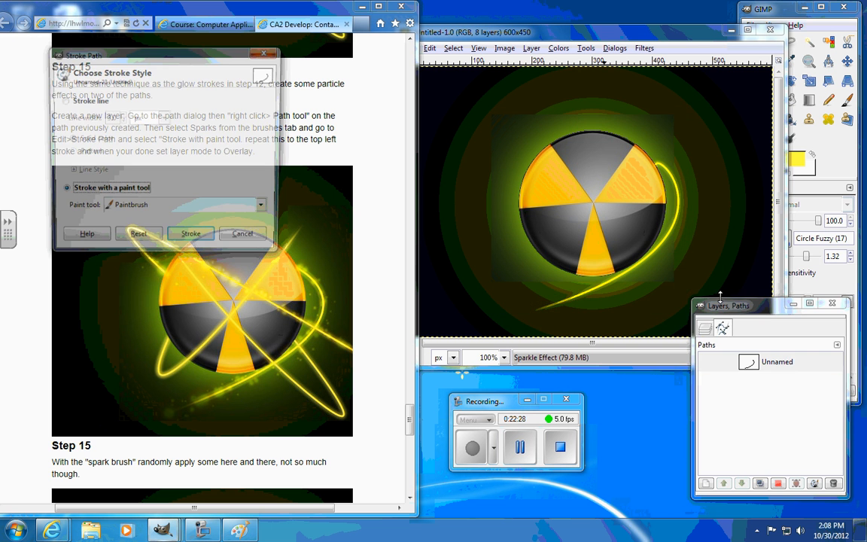
Step: Try the Galaxy (AP), Vine and Galaxy, Small (AP) brushes for the path stroke
{"action": "left_click", "coordinate": [833, 151]}
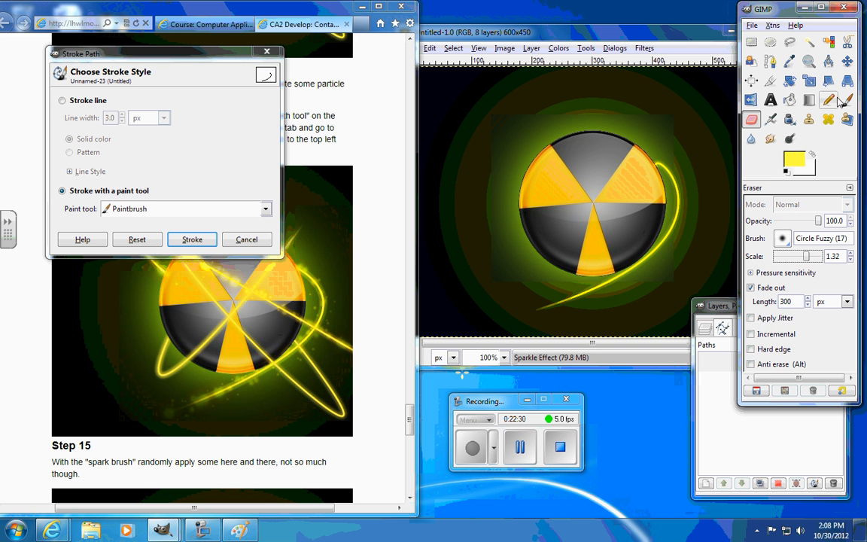
{"action": "left_click", "coordinate": [784, 239]}
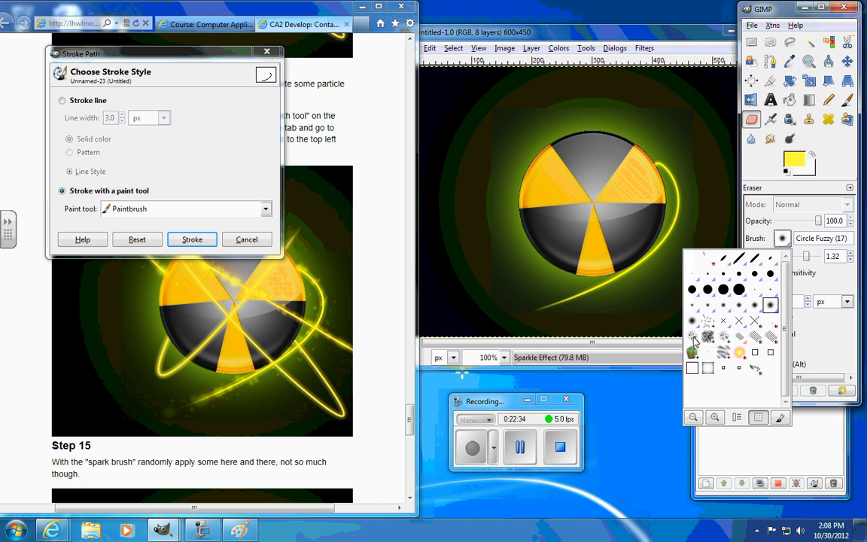
{"action": "left_click", "coordinate": [694, 339]}
{"action": "left_click", "coordinate": [784, 239]}
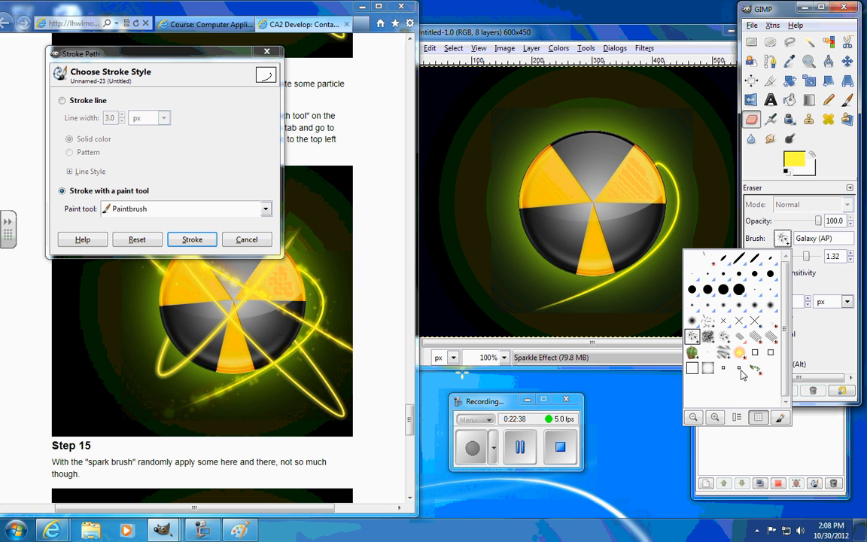
{"action": "left_click", "coordinate": [754, 371]}
{"action": "left_click", "coordinate": [782, 238]}
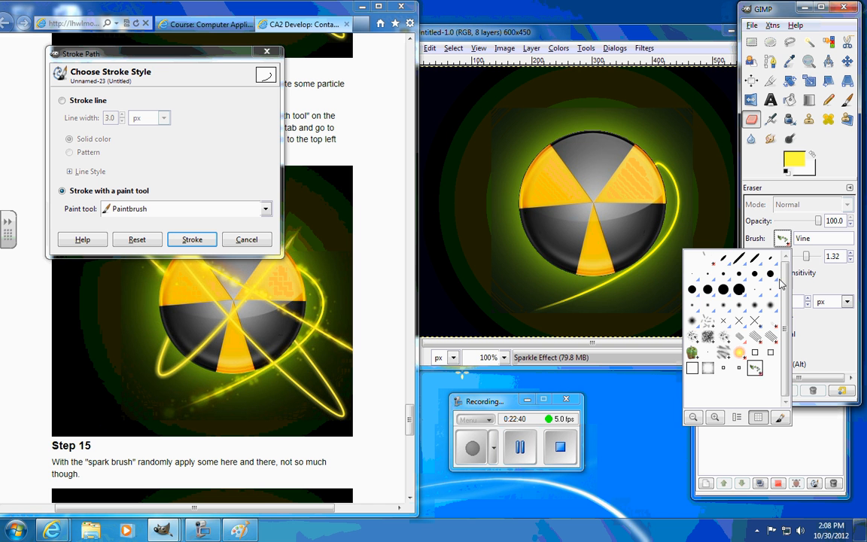
{"action": "left_click", "coordinate": [723, 336]}
{"action": "left_click", "coordinate": [783, 238]}
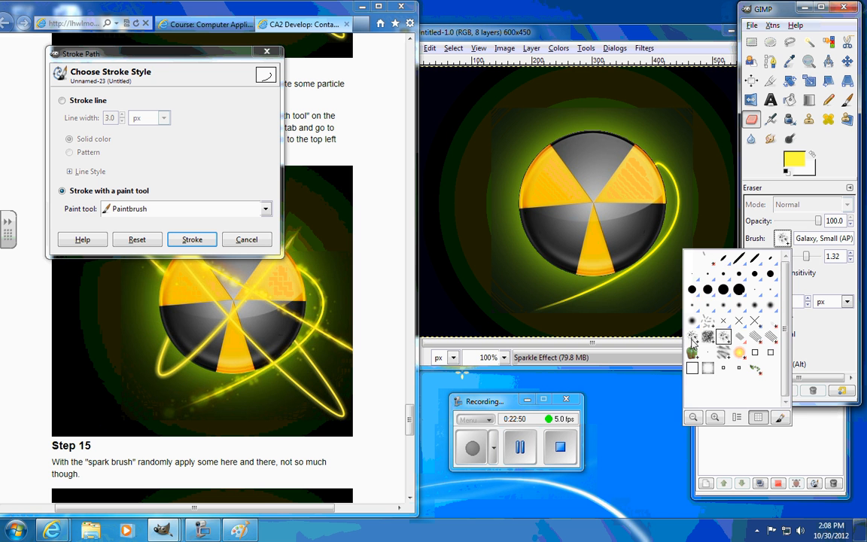
Step: Choose the Galaxy (AP) brush, set its scale to 1.00 and turn off Fade out
{"action": "left_click", "coordinate": [692, 338]}
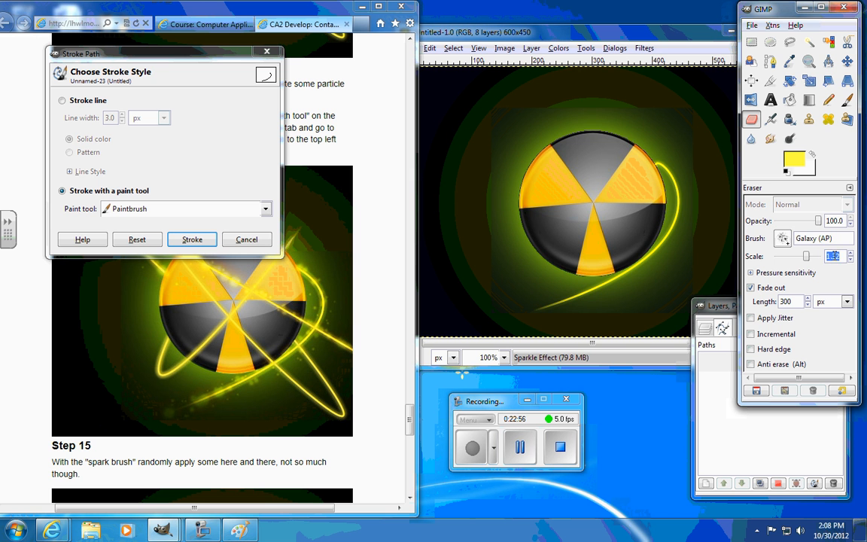
{"action": "type", "text": "1"}
{"action": "left_click", "coordinate": [751, 287]}
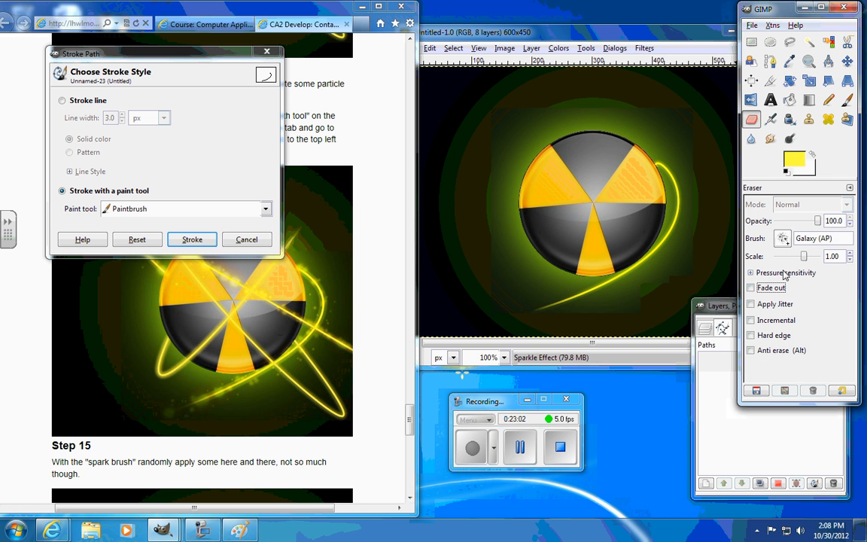
Step: Stroke the path with the Paintbrush using the Galaxy (AP) brush, and undo the stroke
{"action": "left_click", "coordinate": [192, 240]}
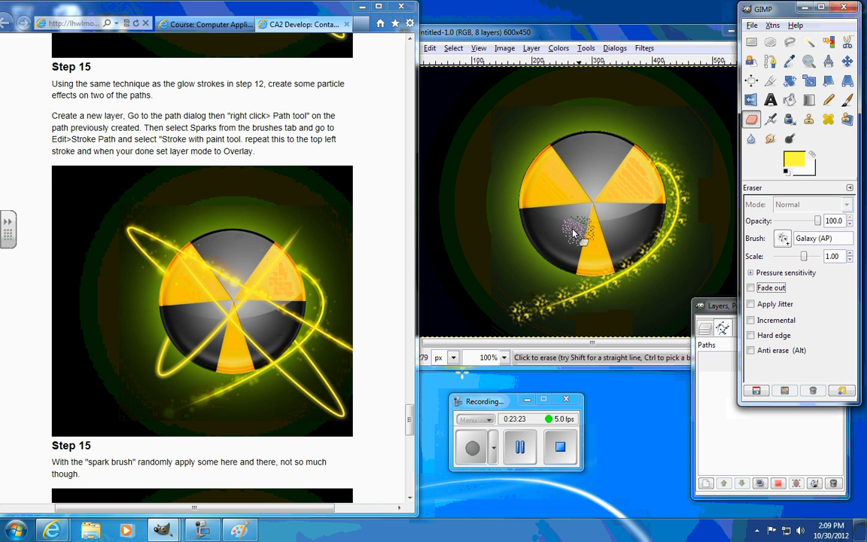
{"action": "key", "text": "ctrl+z"}
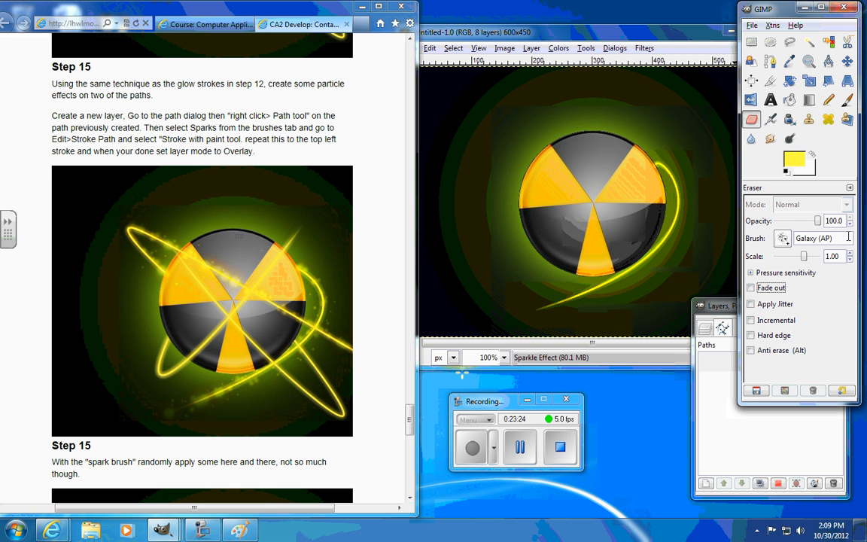
Step: Try other brushes for the sparks, including Confetti, Felt Pen, pixel (1x1 square), Clipboard, Calligraphic Brush and Circle Fuzzy (03)
{"action": "left_click", "coordinate": [783, 238]}
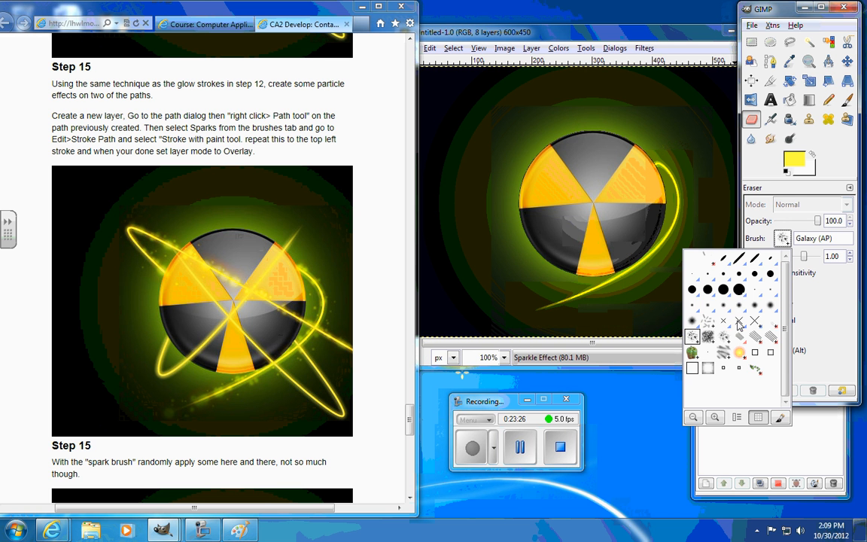
{"action": "left_click", "coordinate": [713, 328]}
{"action": "left_click", "coordinate": [783, 238]}
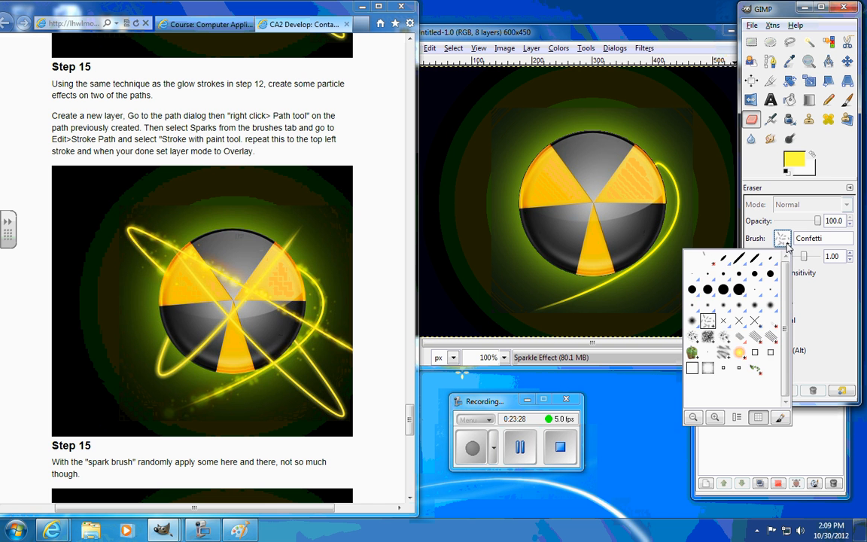
{"action": "left_click", "coordinate": [783, 239]}
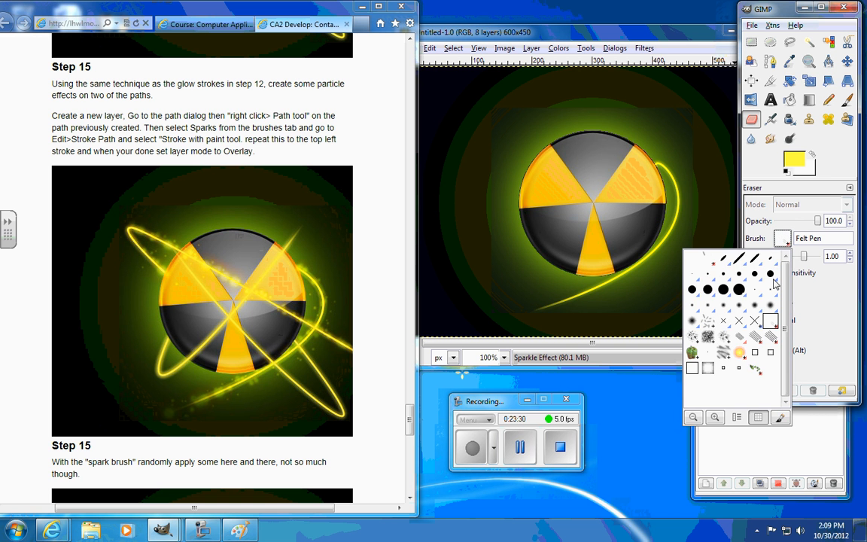
{"action": "left_click", "coordinate": [643, 322]}
{"action": "left_click", "coordinate": [783, 239]}
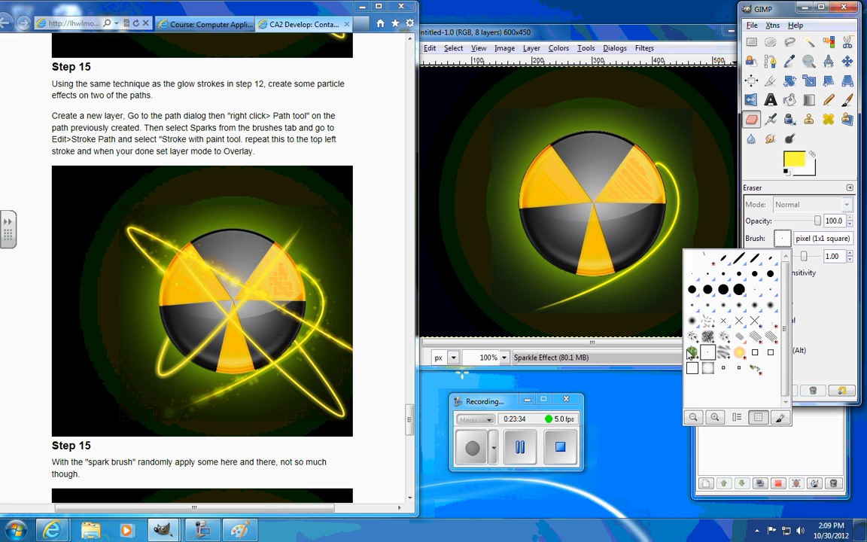
{"action": "left_click", "coordinate": [693, 259]}
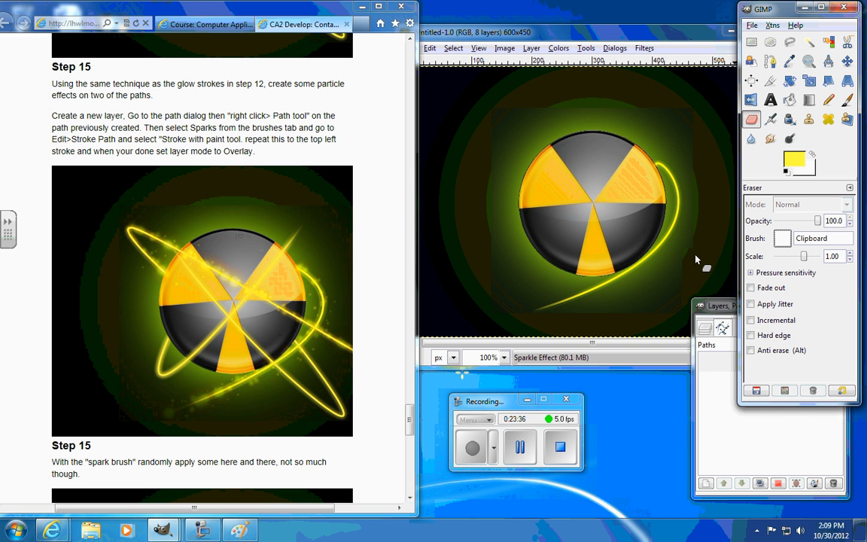
{"action": "left_click", "coordinate": [782, 238]}
{"action": "left_click", "coordinate": [710, 258]}
{"action": "left_click", "coordinate": [783, 239]}
{"action": "left_click", "coordinate": [722, 258]}
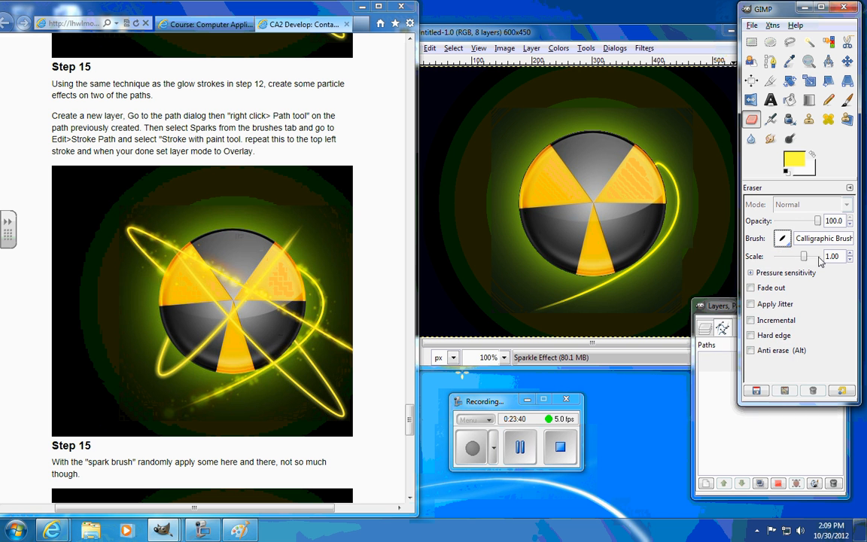
{"action": "left_click", "coordinate": [783, 239]}
{"action": "left_click", "coordinate": [761, 293]}
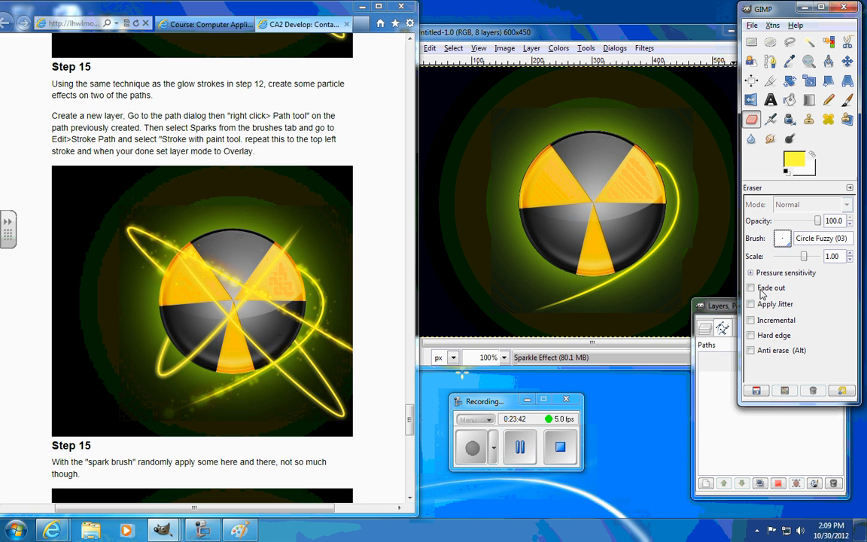
{"action": "left_click", "coordinate": [783, 239]}
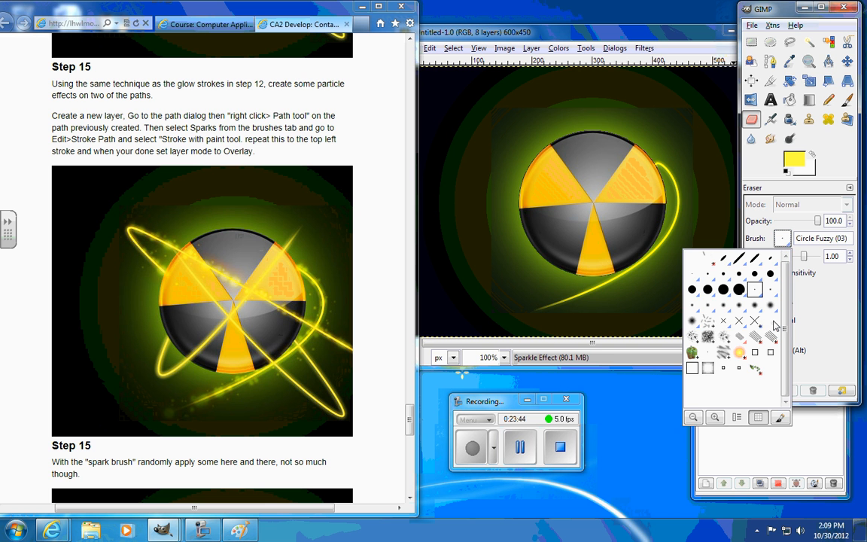
{"action": "left_click", "coordinate": [770, 321]}
Step: Choose the Confetti brush and stroke the existing path with the Paintbrush on the Sparkle Effect layer
{"action": "left_click", "coordinate": [782, 238]}
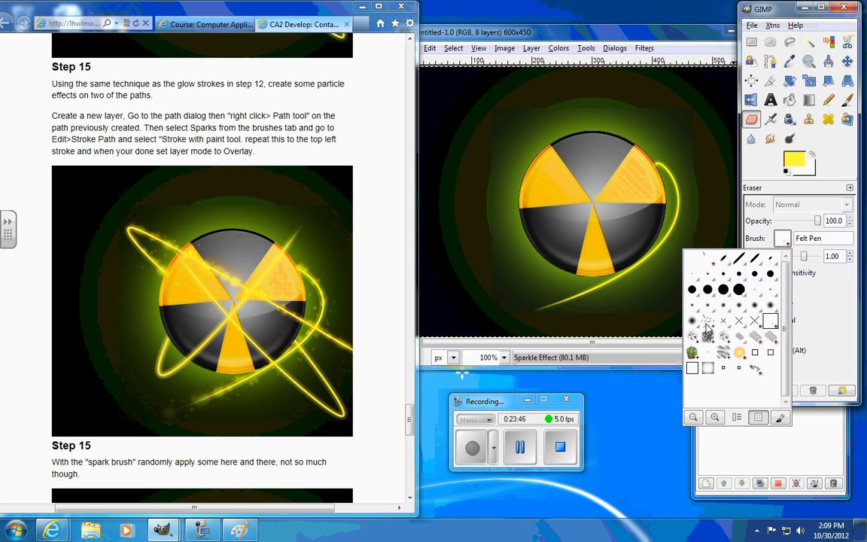
{"action": "left_click", "coordinate": [708, 327]}
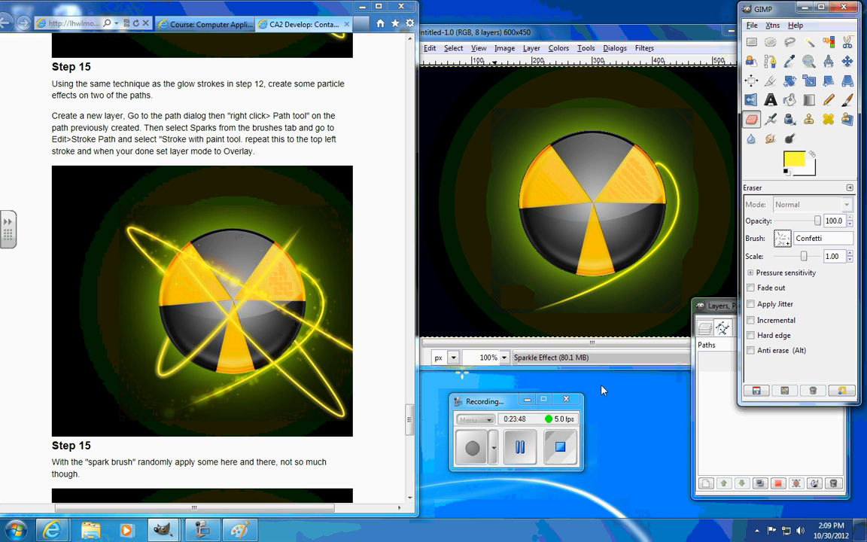
{"action": "right_click", "coordinate": [740, 360]}
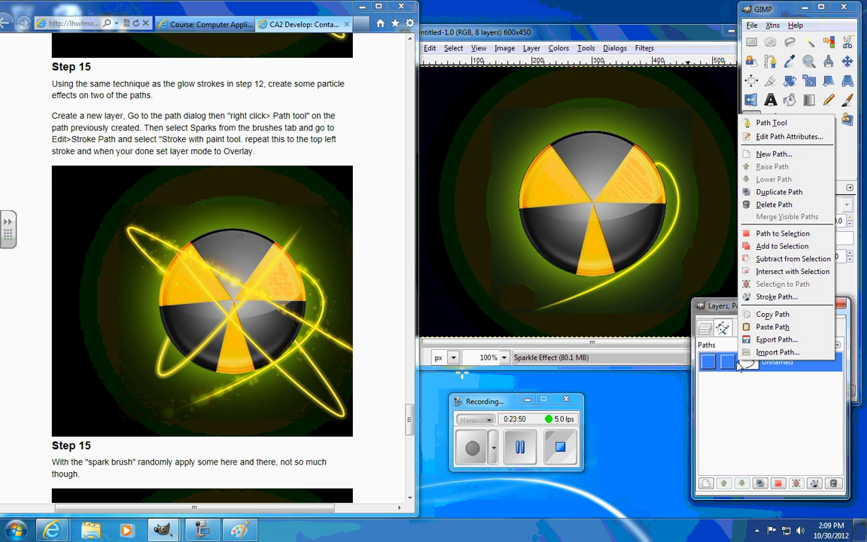
{"action": "left_click", "coordinate": [782, 297]}
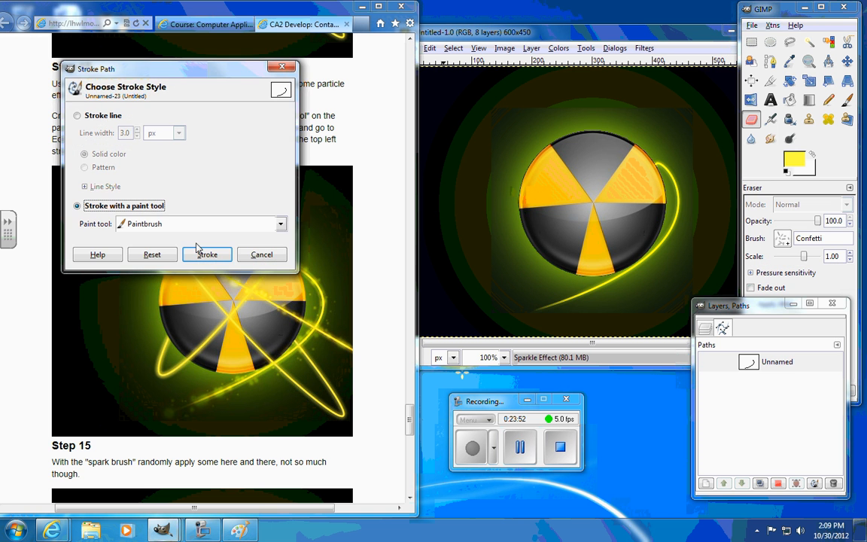
{"action": "left_click", "coordinate": [205, 250]}
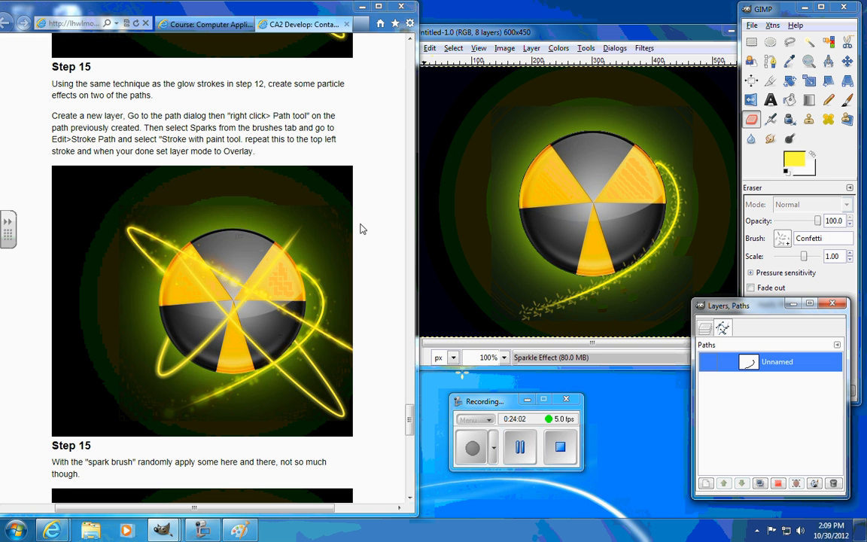
Step: Read the tutorial's spark brush instruction and Step 16 on re-activating the watercolour texture layer
{"action": "left_click_drag", "start_coordinate": [410, 419], "coordinate": [411, 435]}
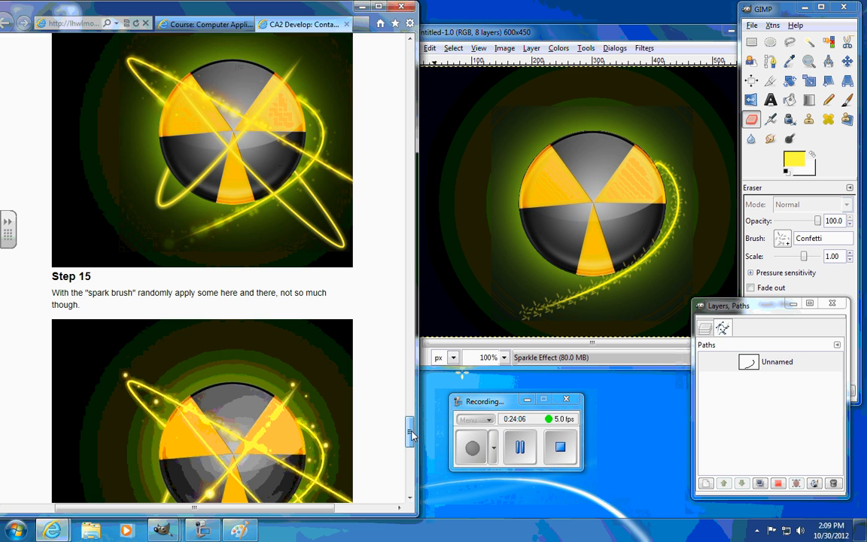
{"action": "left_click_drag", "start_coordinate": [412, 435], "coordinate": [412, 448]}
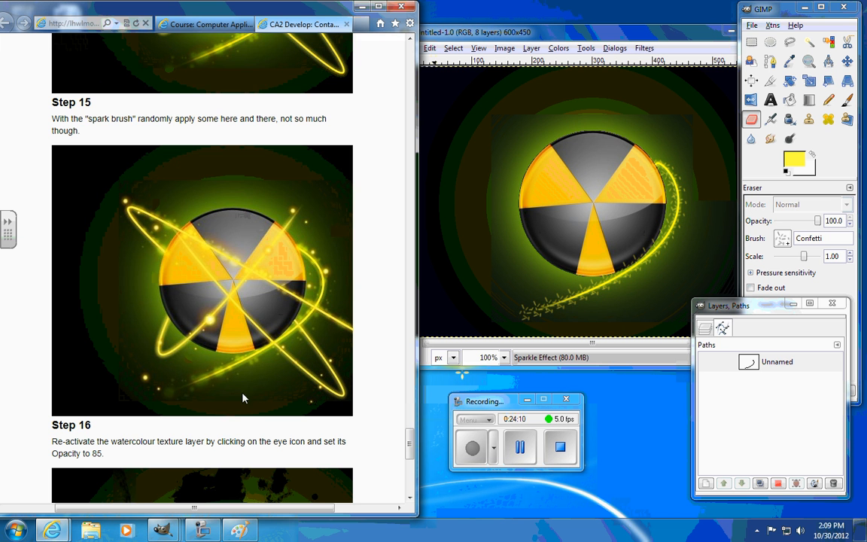
{"action": "scroll", "coordinate": [369, 407], "scroll_direction": "down", "scroll_amount": 3}
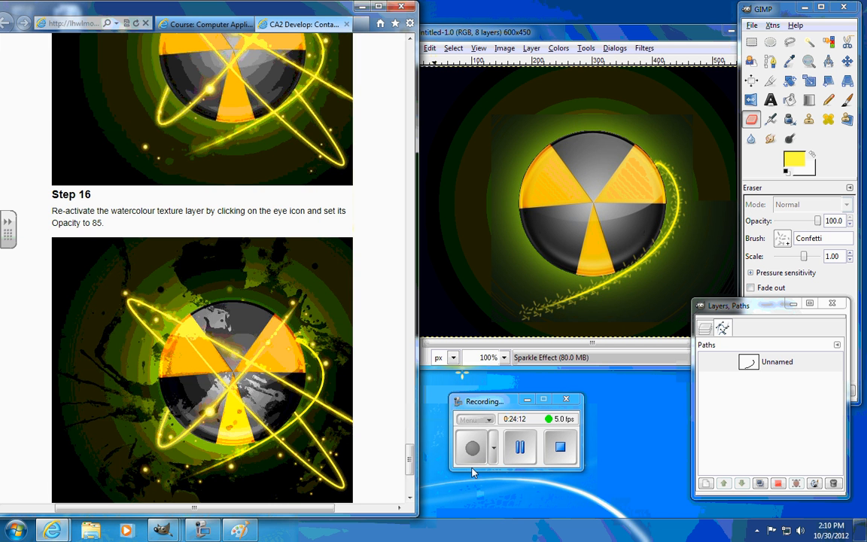
Step: Return to the layer list and make the watercolour texture layer, Pasted Layer#1, visible
{"action": "left_click_drag", "start_coordinate": [747, 310], "coordinate": [729, 291]}
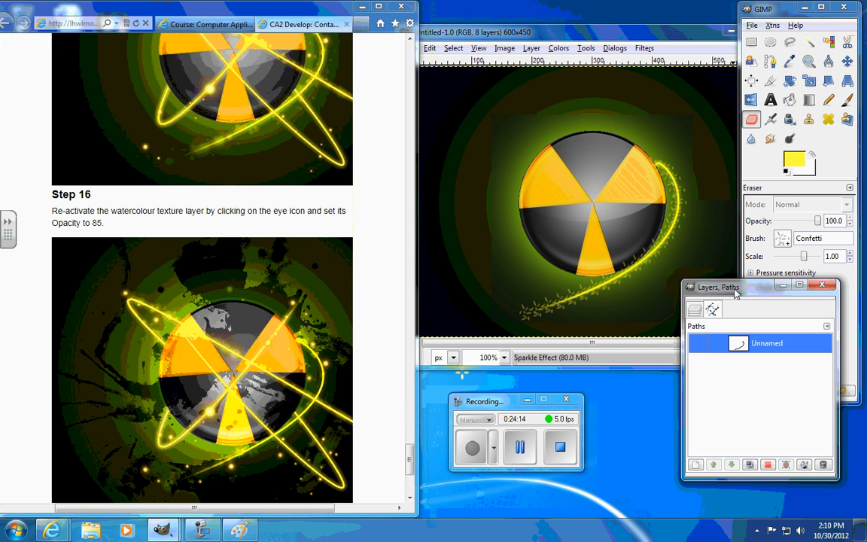
{"action": "left_click", "coordinate": [179, 533]}
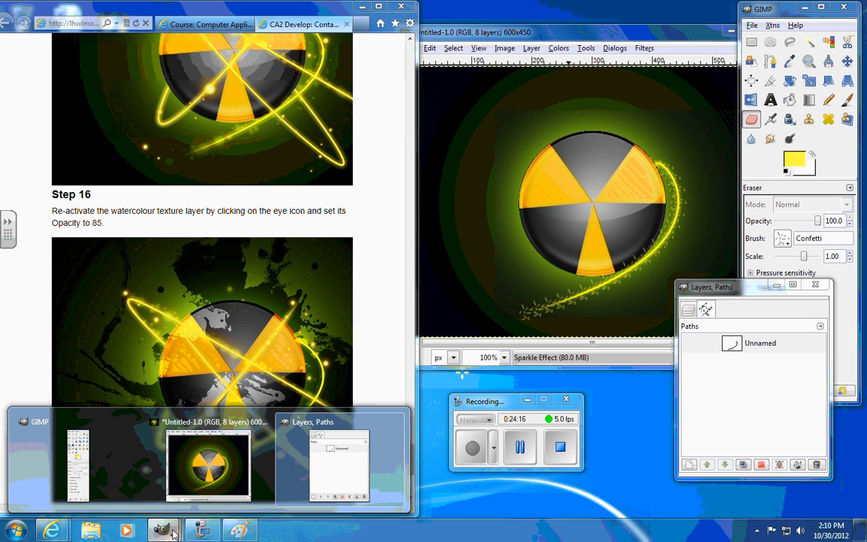
{"action": "left_click", "coordinate": [337, 493]}
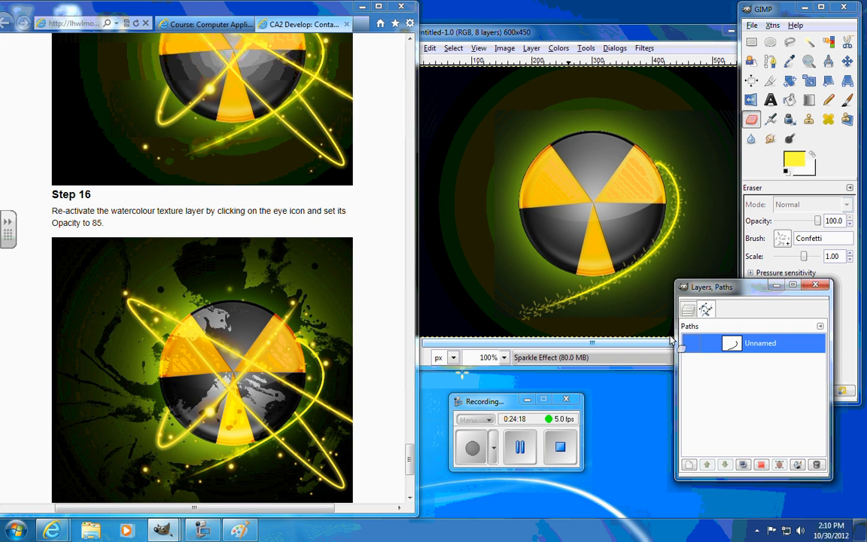
{"action": "left_click", "coordinate": [688, 310]}
{"action": "left_click", "coordinate": [692, 447]}
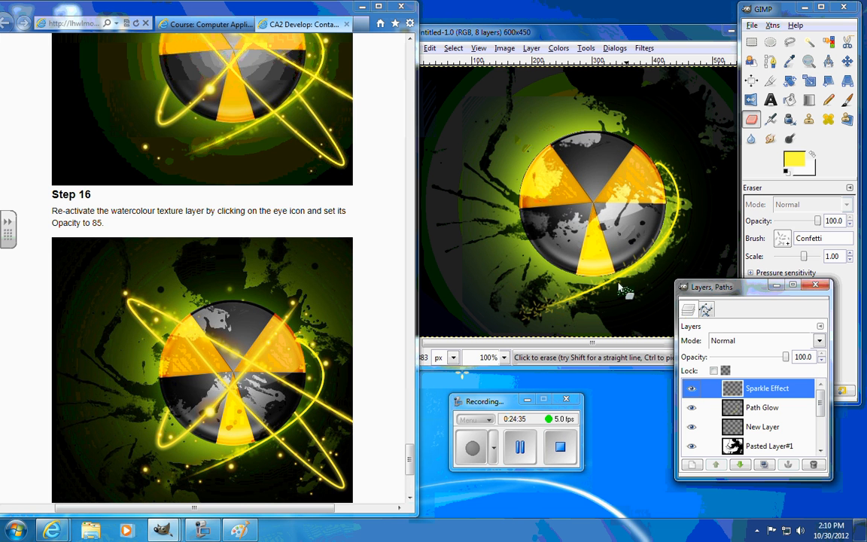
Step: Review the tutorial's remaining steps and final picture, and bring the image window to the front for comparison
{"action": "left_click_drag", "start_coordinate": [409, 465], "coordinate": [408, 445]}
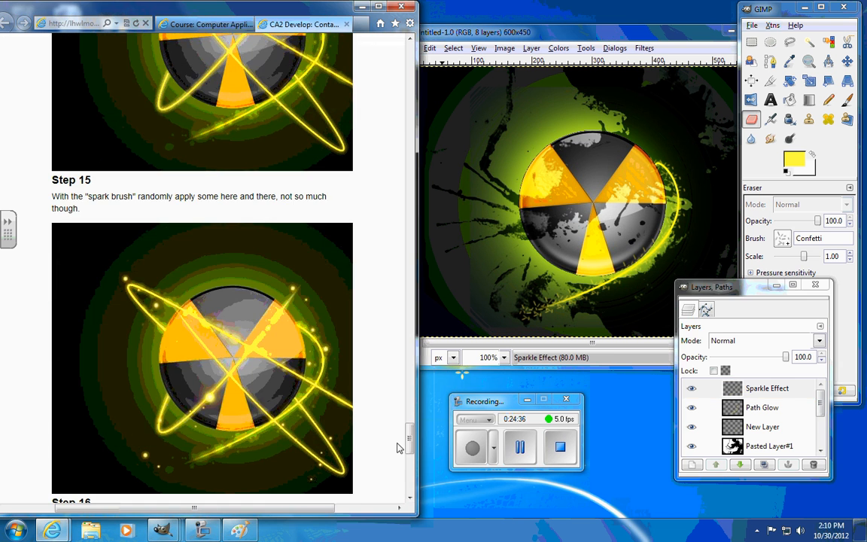
{"action": "scroll", "coordinate": [373, 400], "scroll_direction": "down", "scroll_amount": 10}
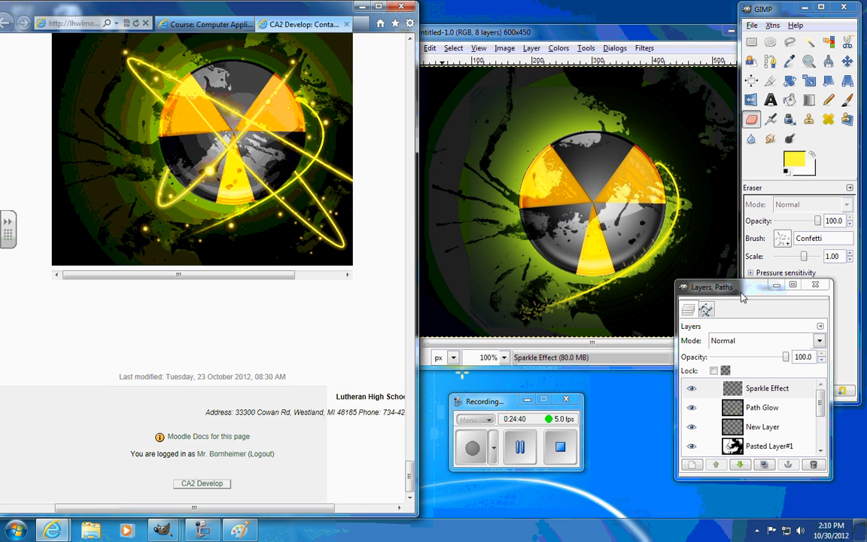
{"action": "left_click", "coordinate": [573, 33]}
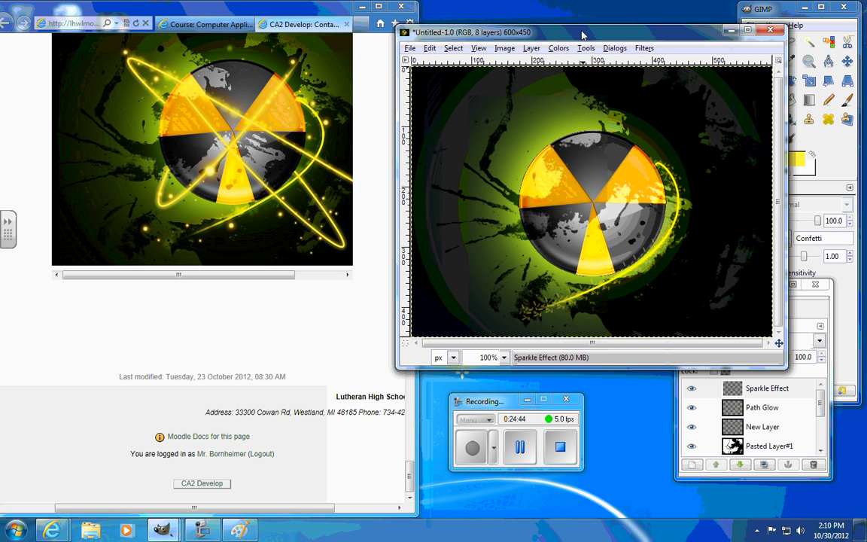